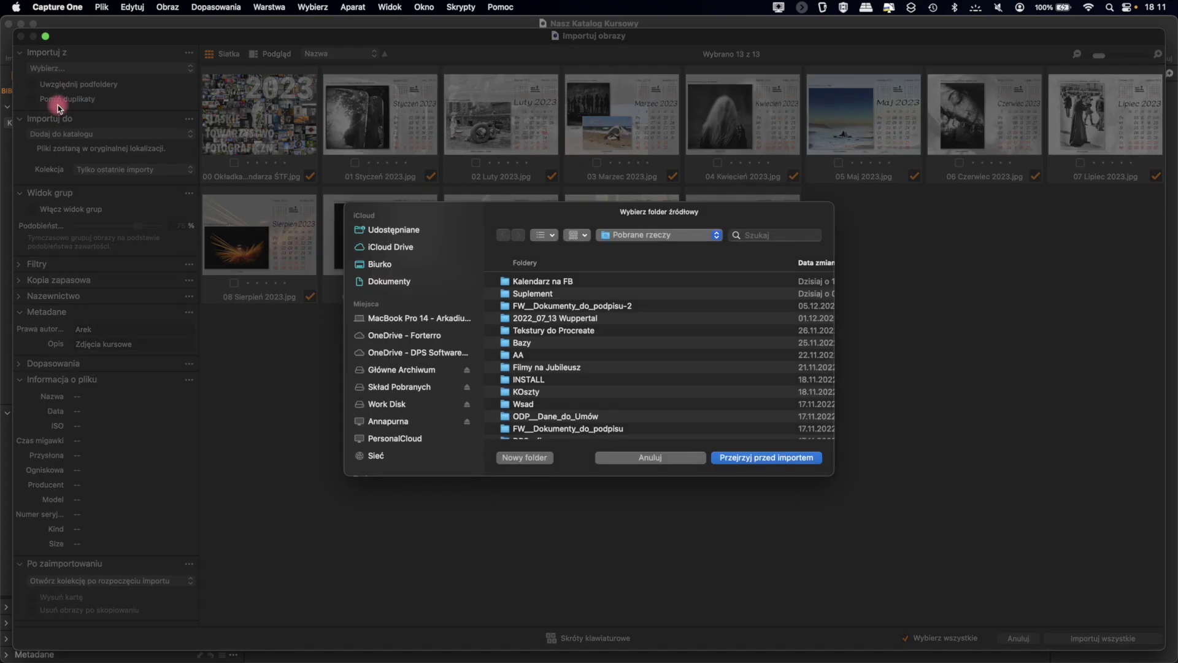
Step: Import all images from the 2008_11_02 HDR folder, inside Kurs on Work Disk, into the catalog
click(397, 408)
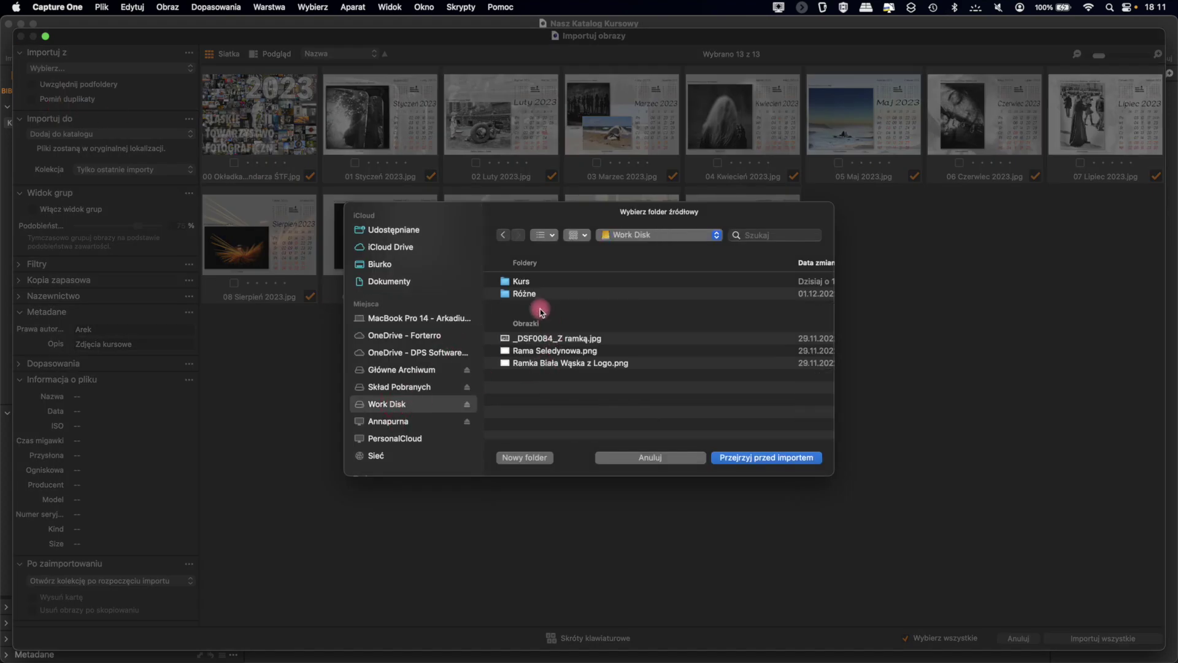
double_click(531, 283)
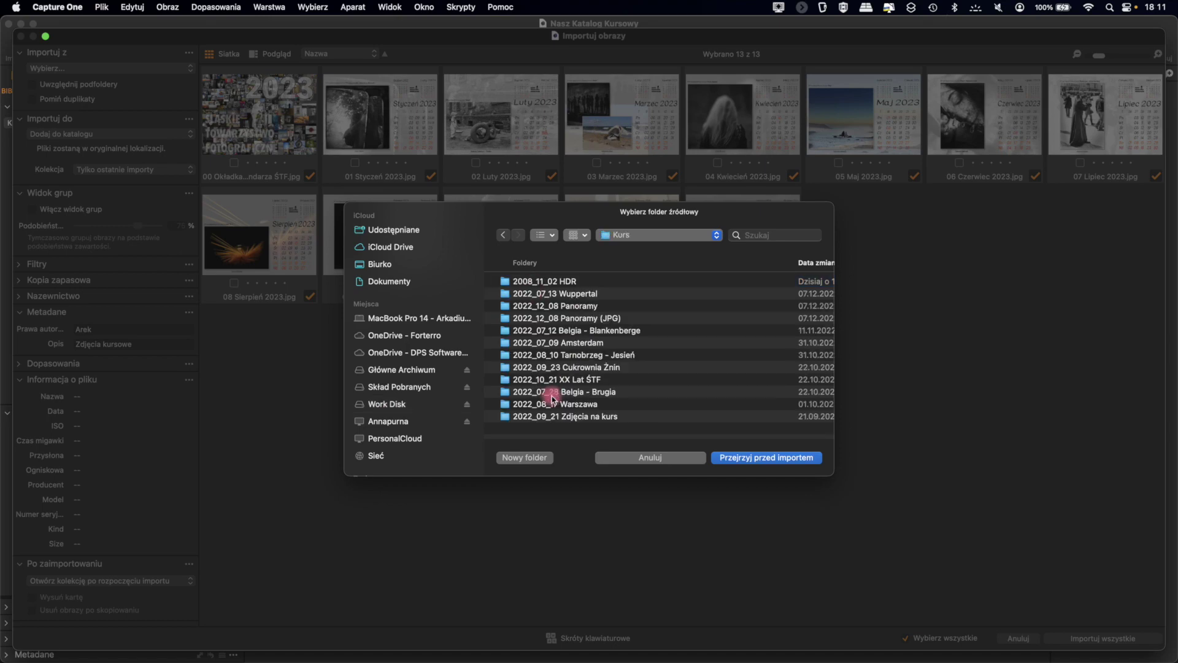
click(543, 283)
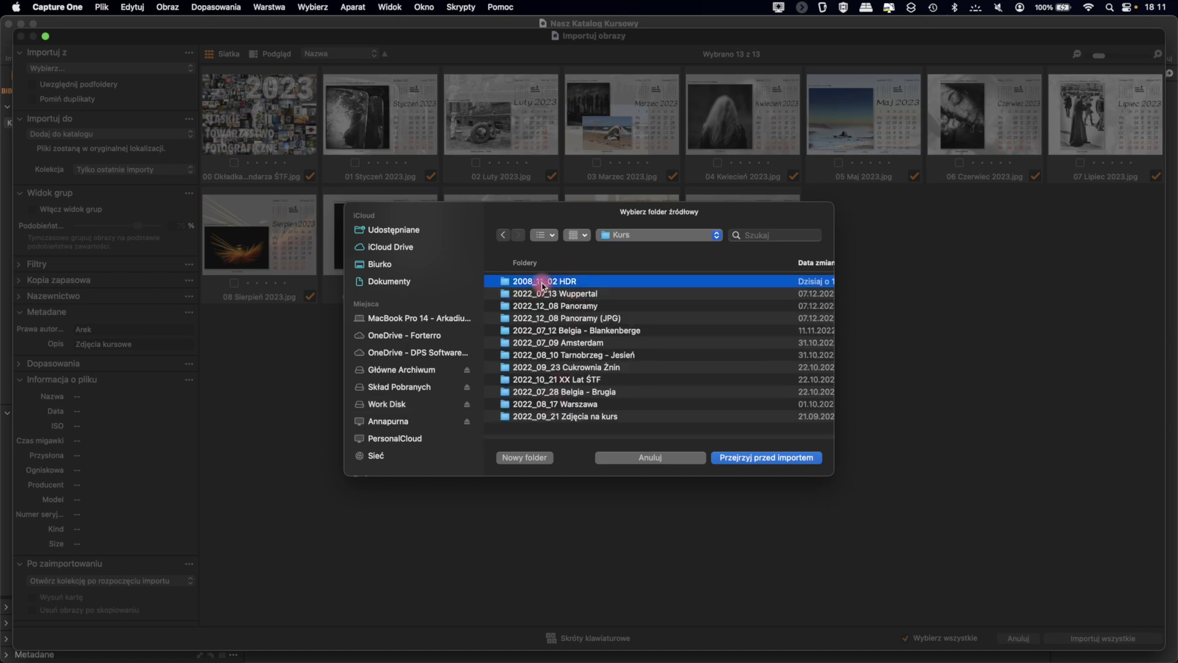
click(746, 458)
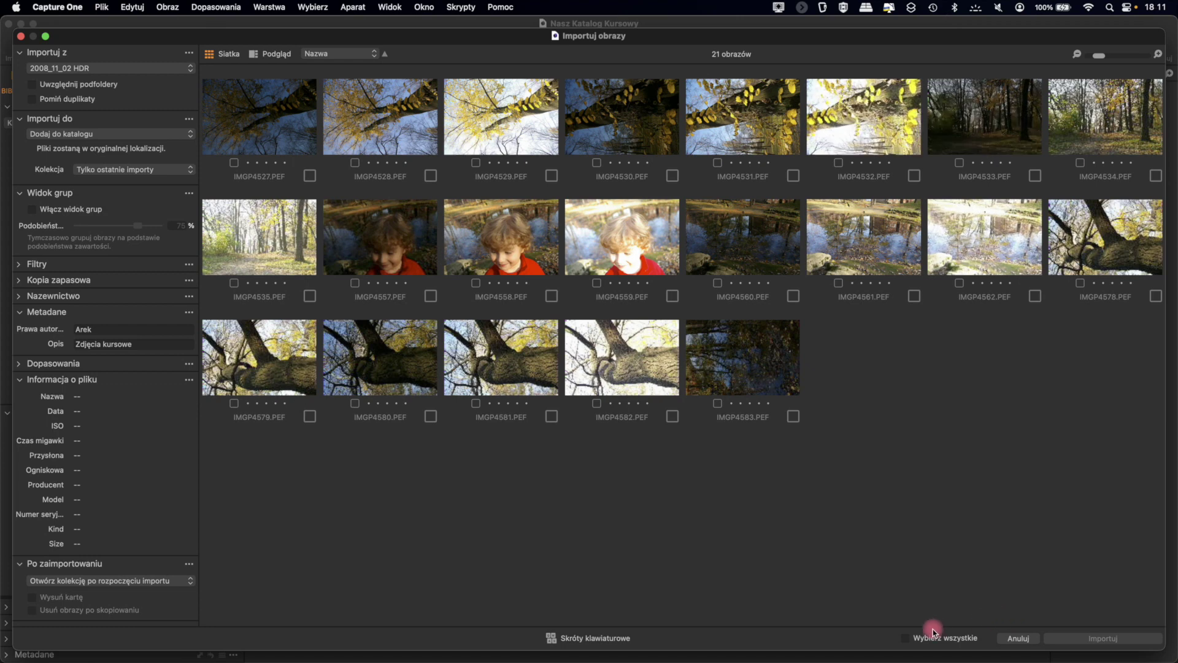
click(909, 639)
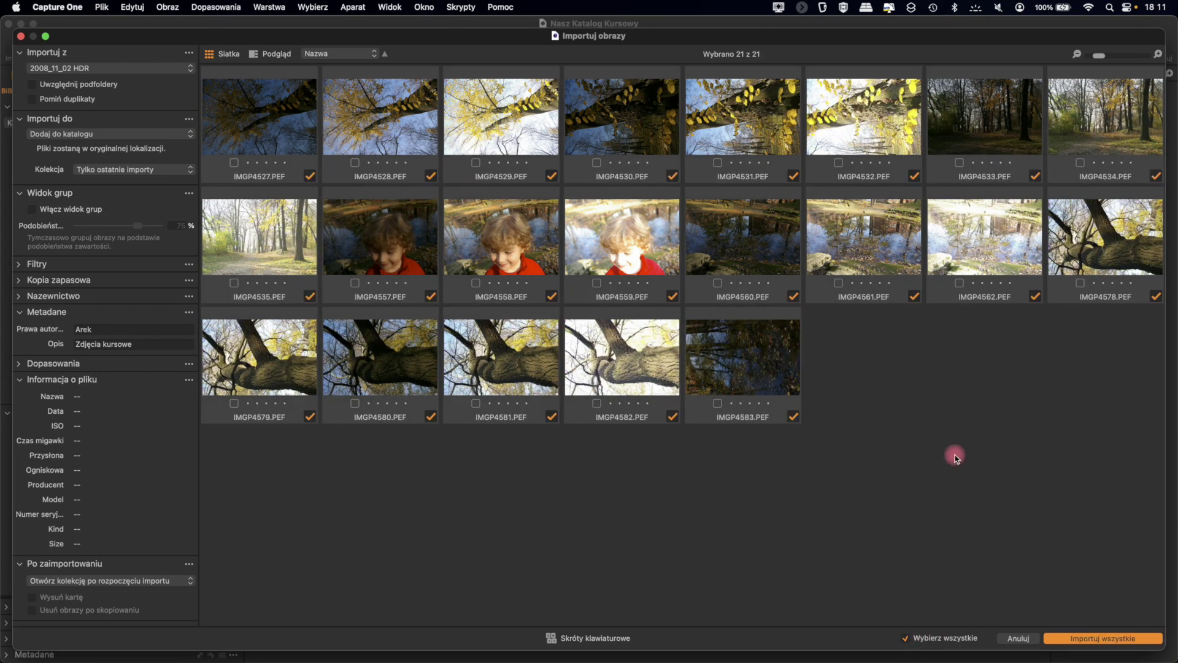
click(1085, 639)
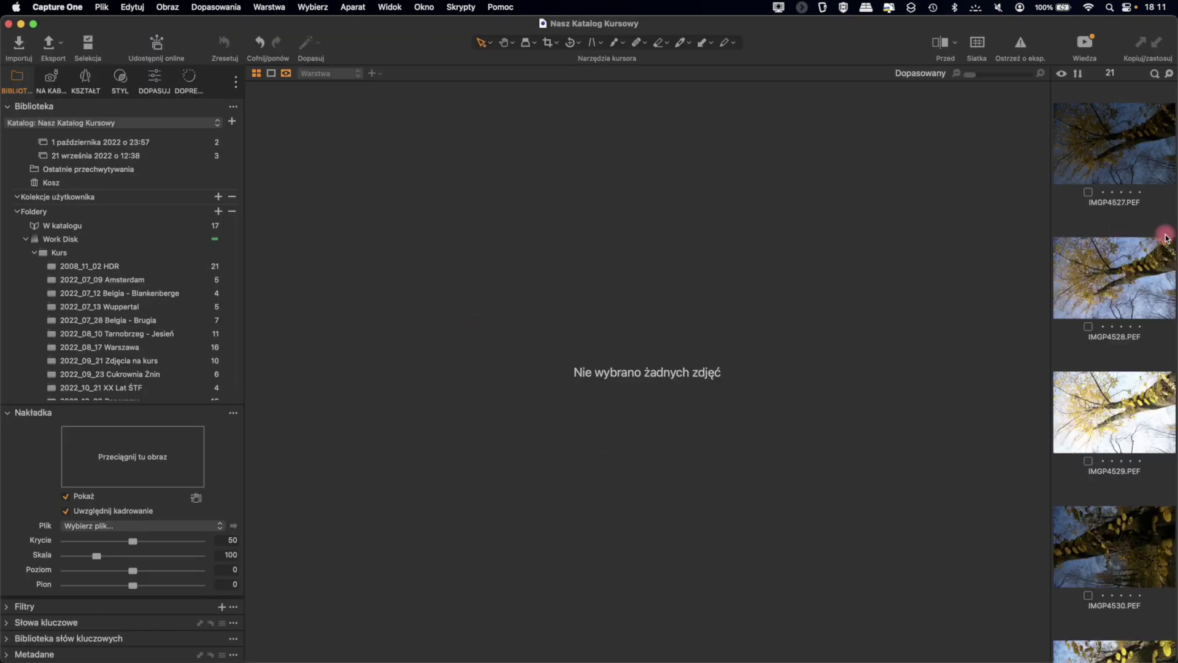
Step: Browse the imported photos and compare the exposure settings and brightness of the pond shots IMGP4560, IMGP4561 and IMGP4562
scroll(1118, 234, down, 10)
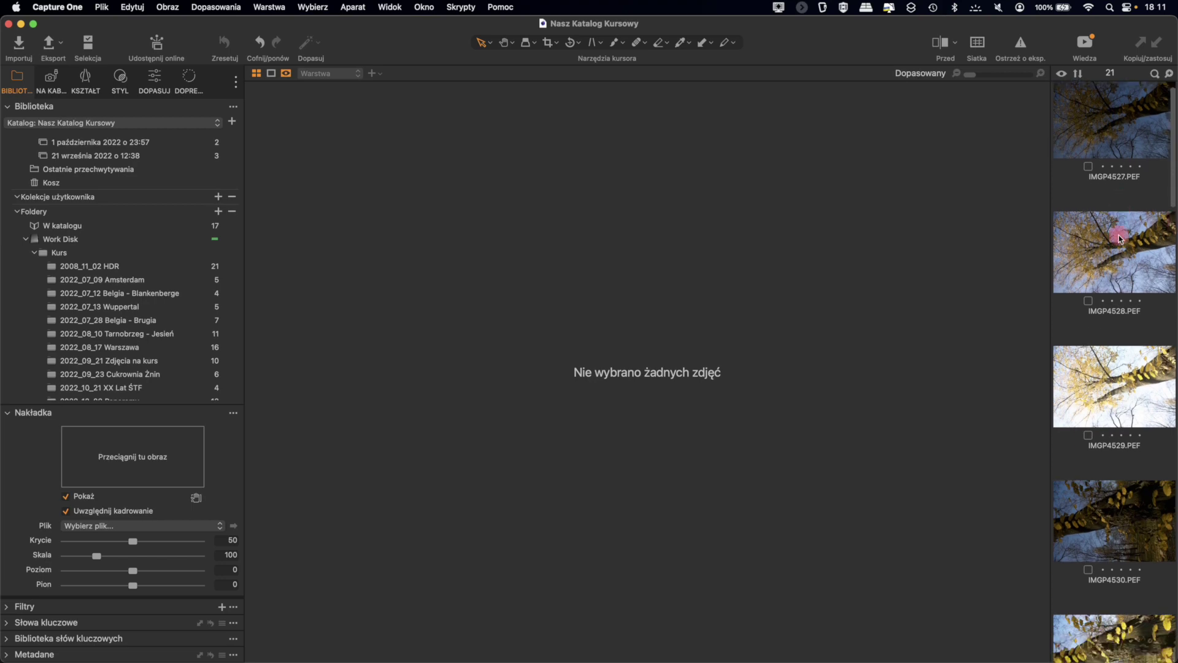
scroll(1118, 234, down, 10)
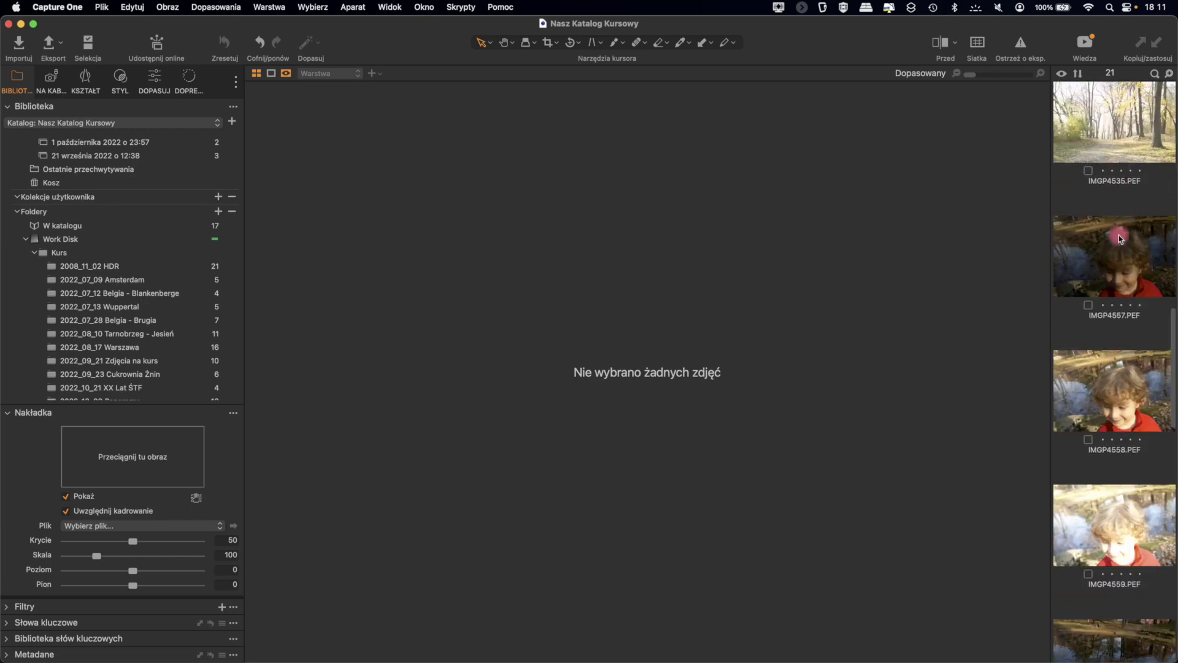
scroll(1118, 234, down, 10)
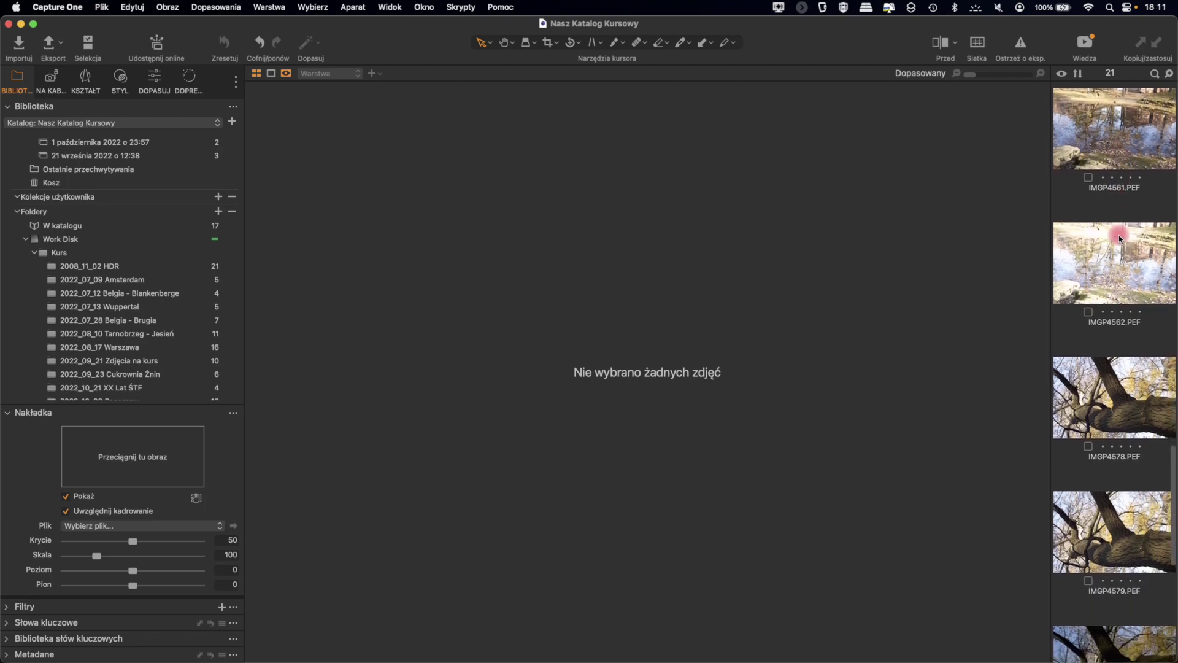
scroll(1118, 234, up, 10)
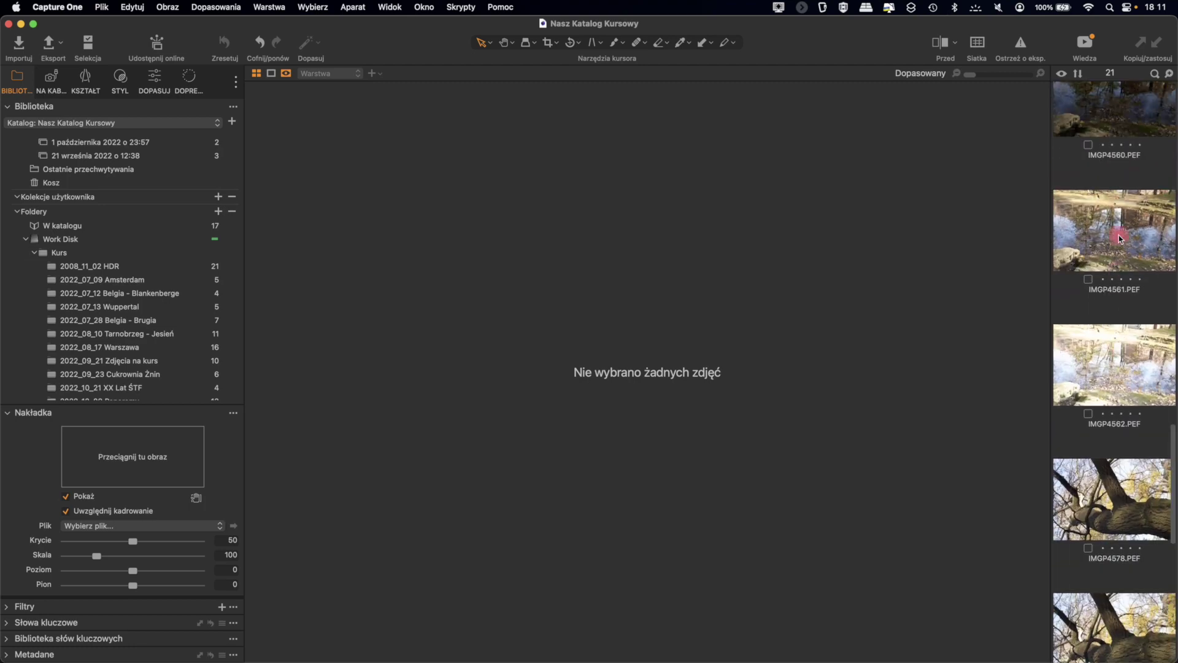
click(1118, 234)
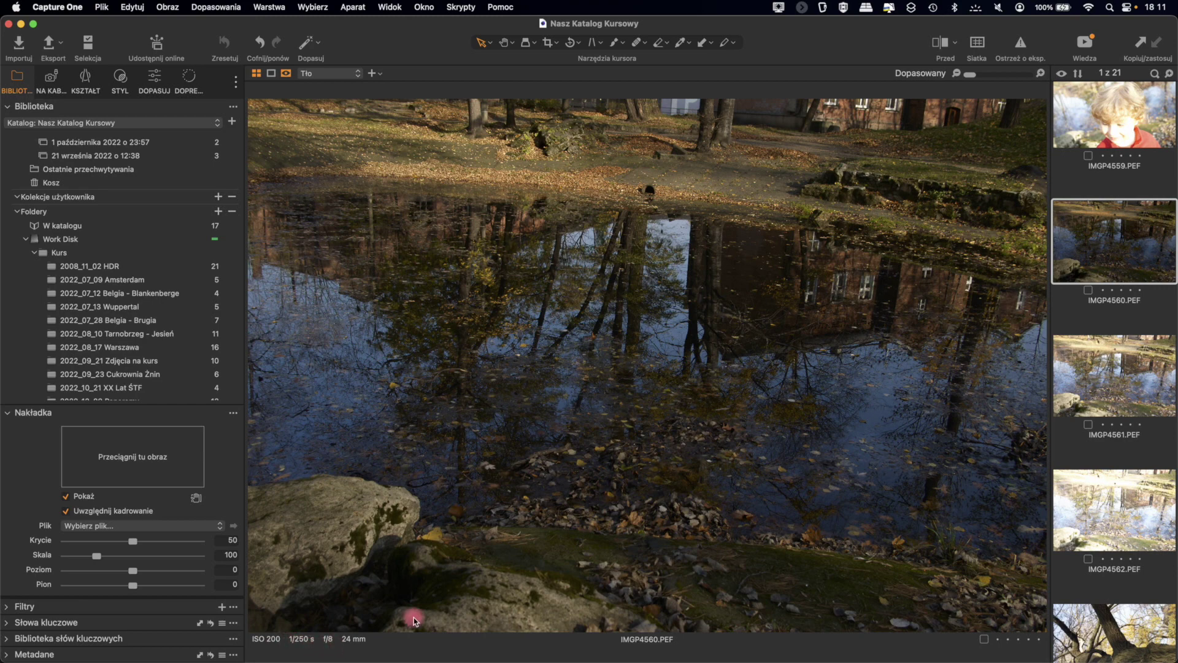
click(1092, 502)
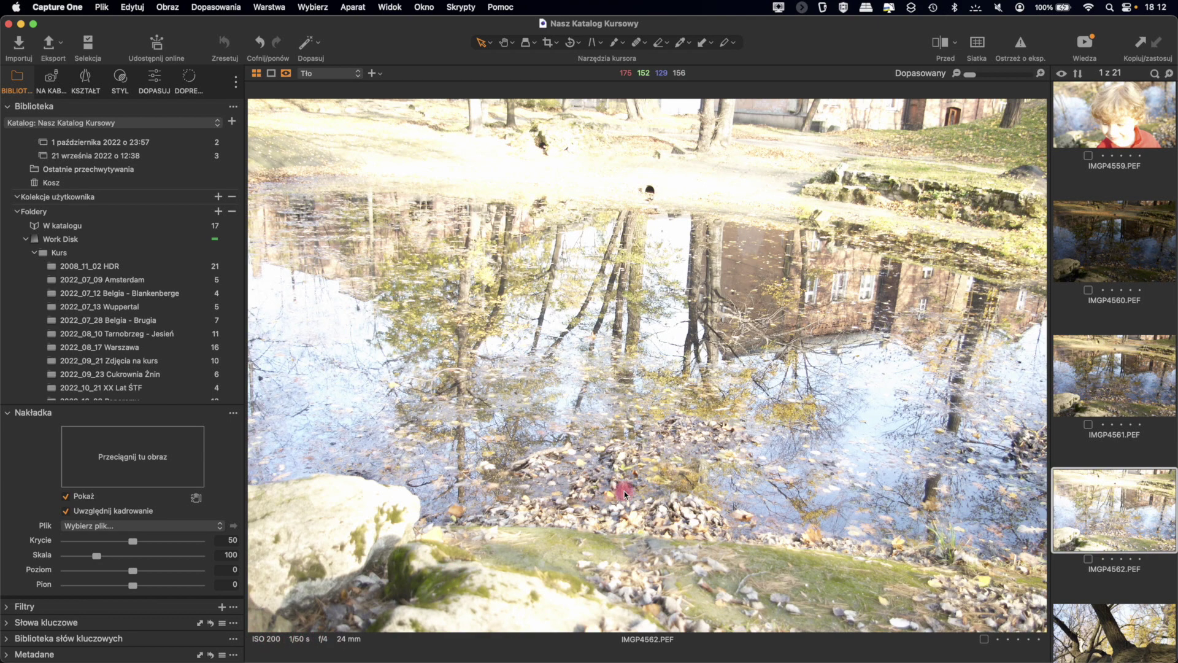
click(1113, 393)
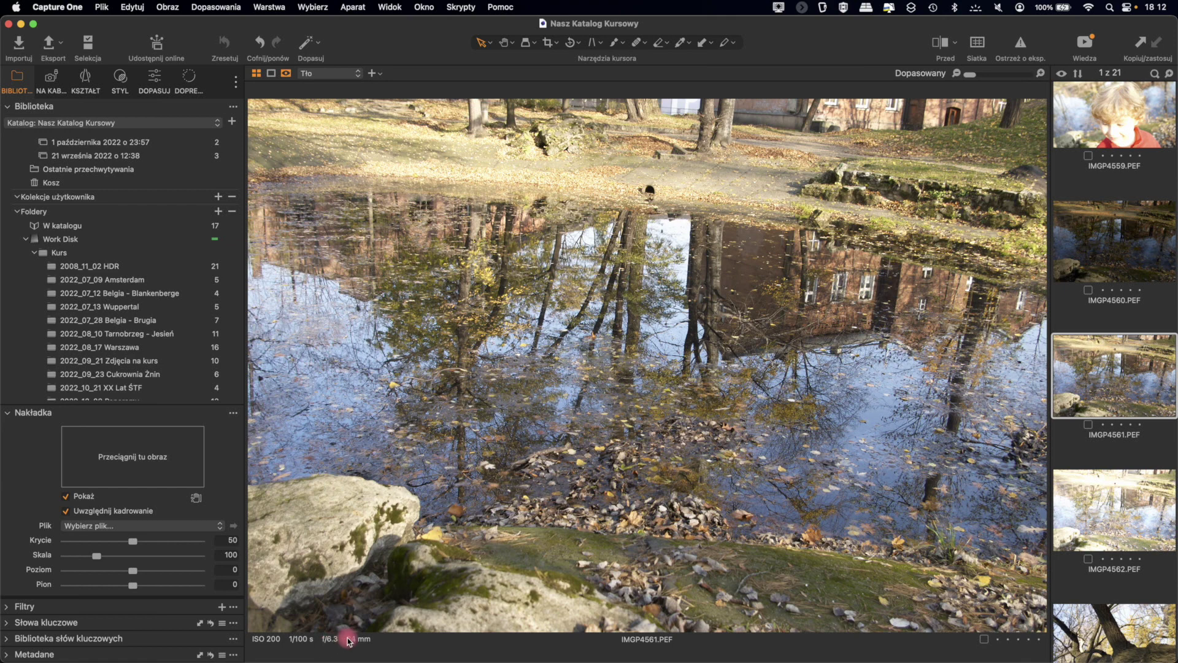
click(1115, 267)
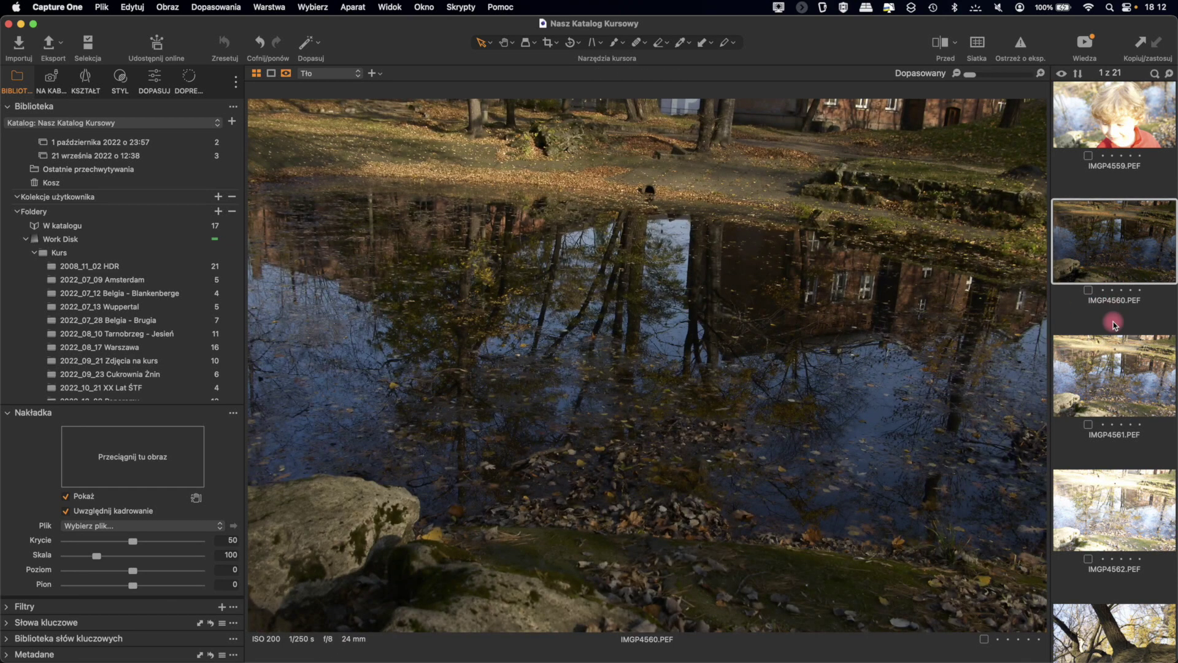
click(1112, 348)
click(1108, 488)
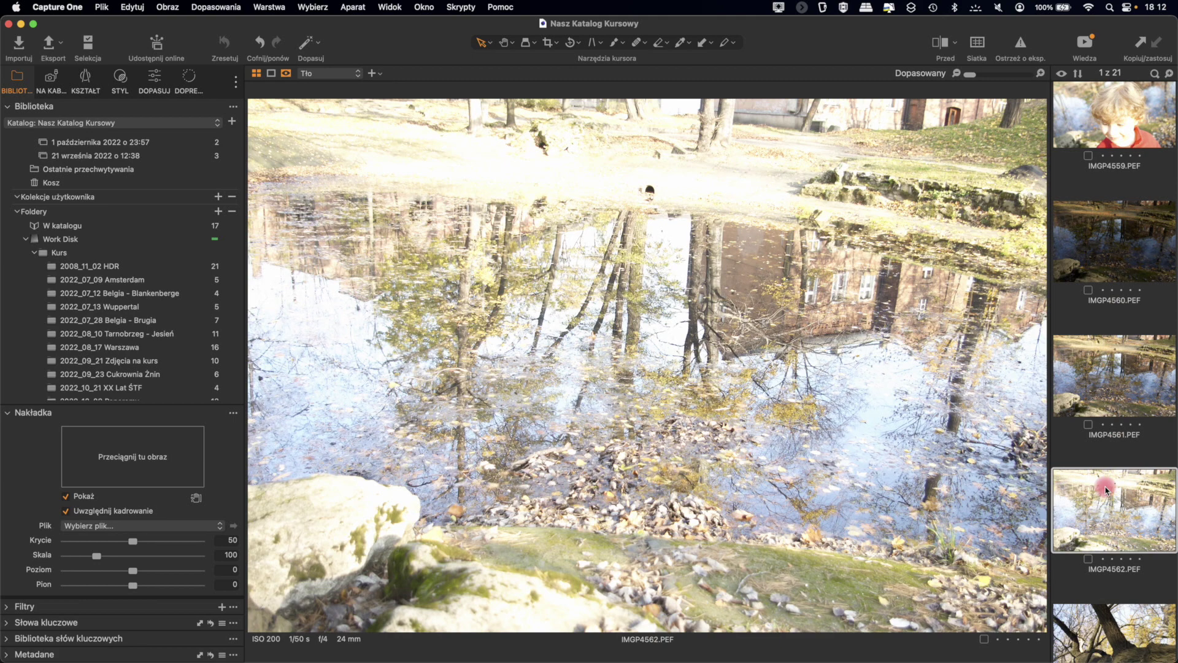
click(1118, 230)
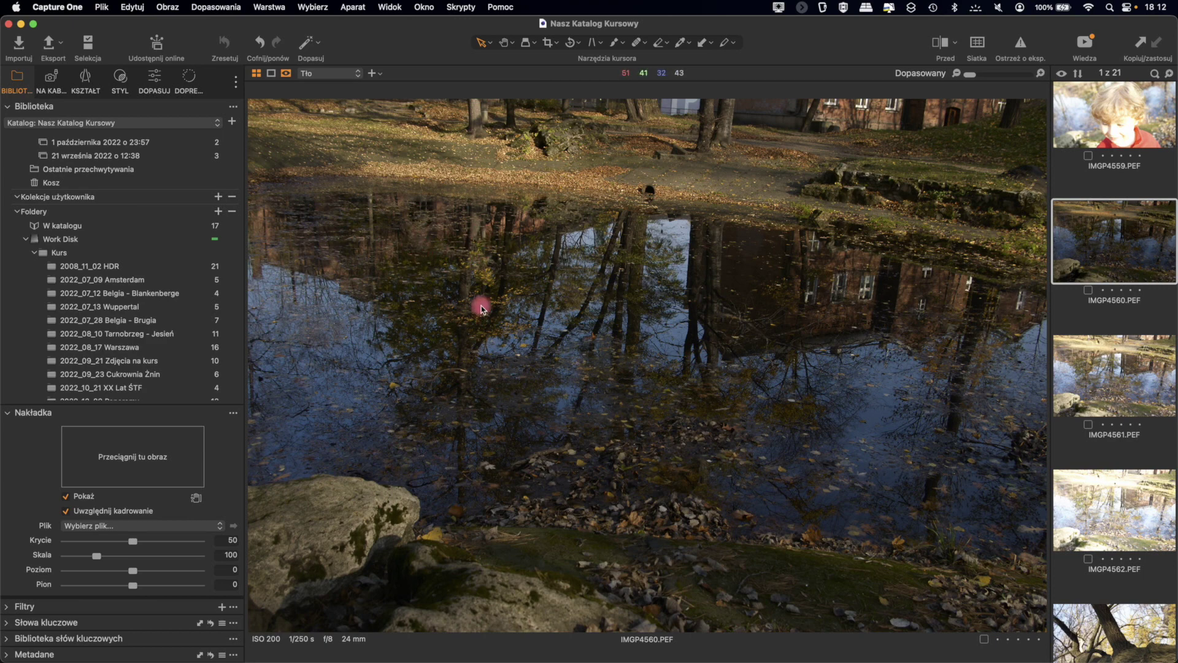
click(1134, 530)
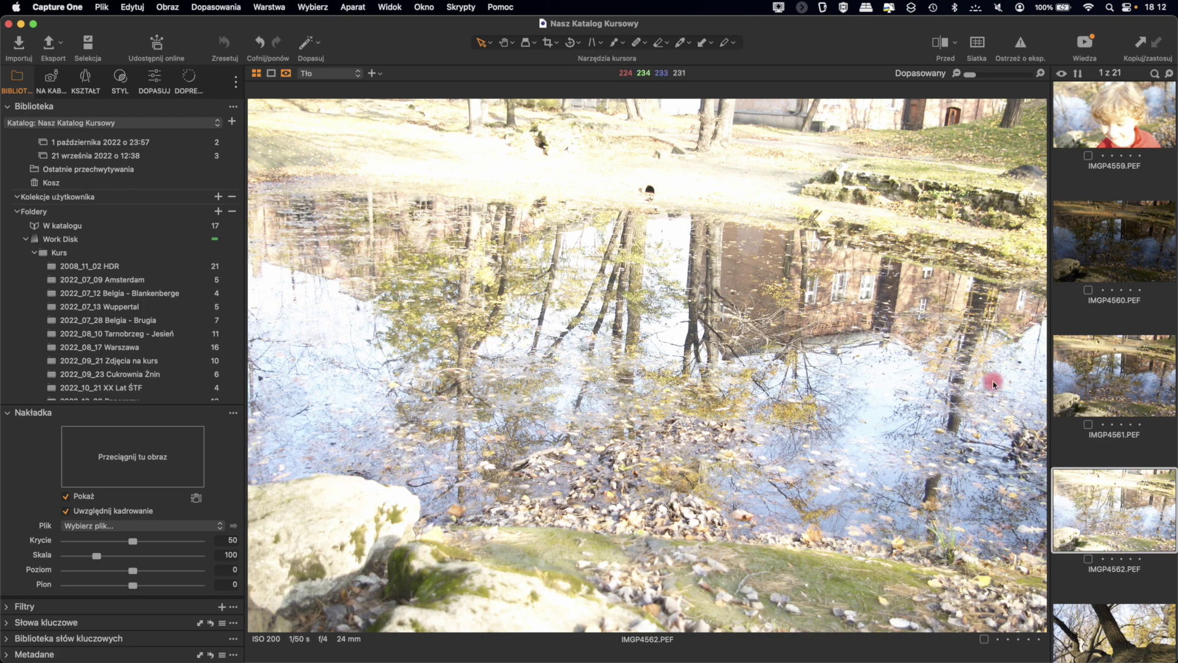
click(1143, 378)
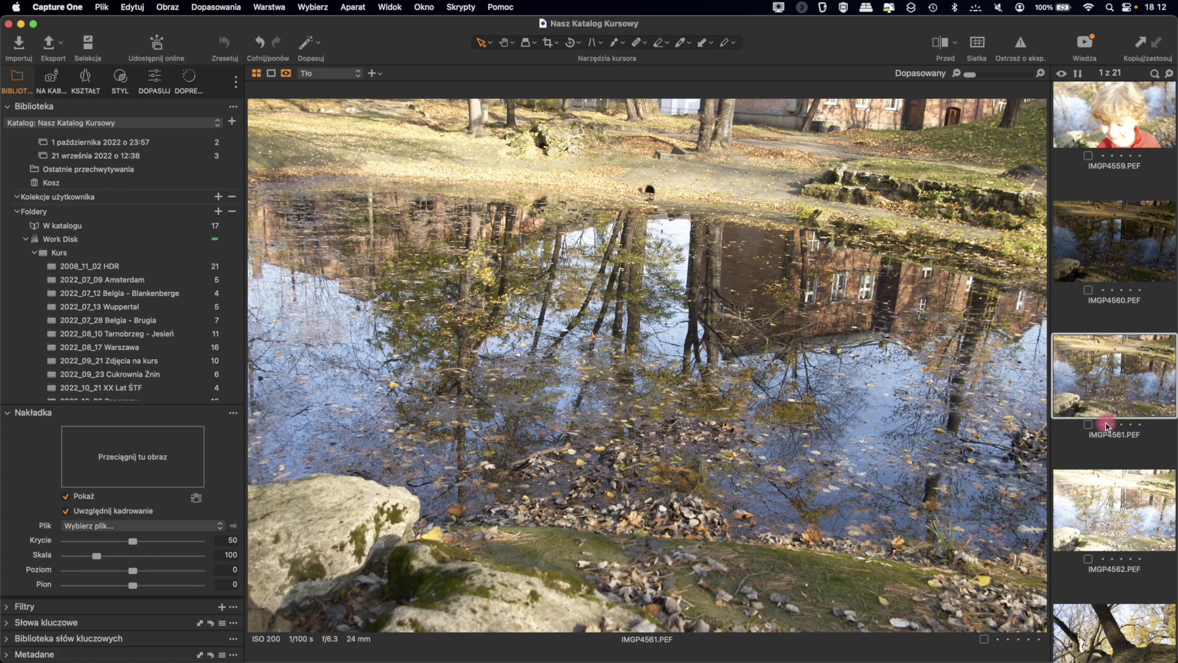
Step: Merge the pond shots IMGP4560, IMGP4561 and IMGP4562 into an HDR image with automatic adjustment and automatic alignment
click(1115, 270)
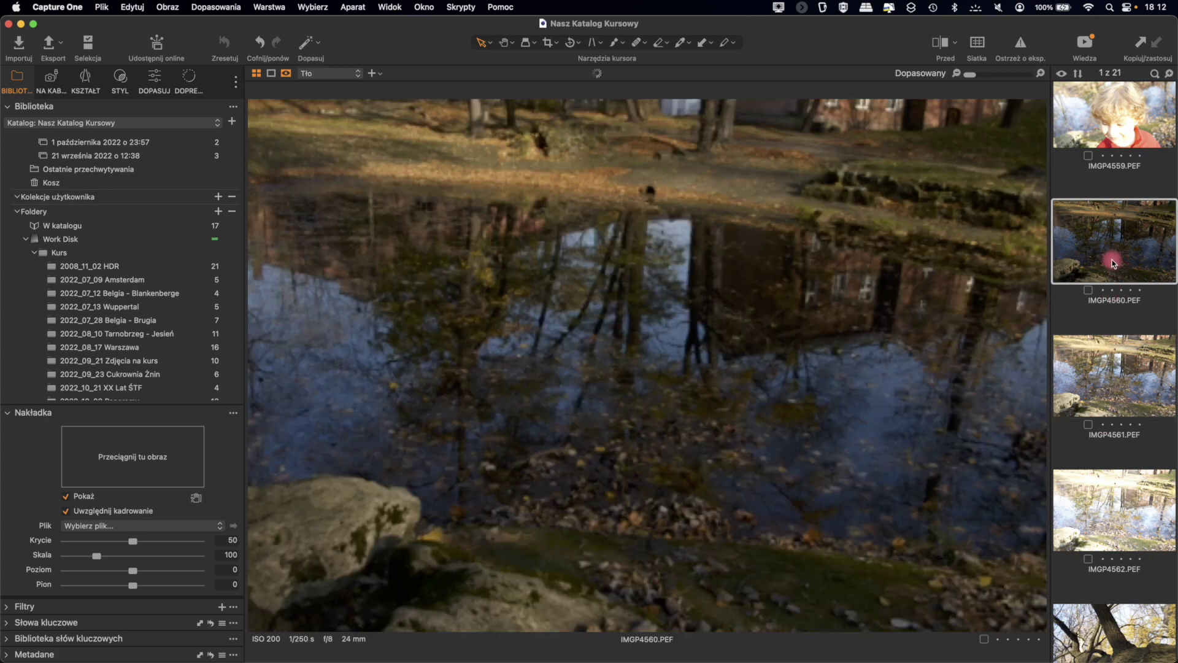
super+click(1096, 371)
super+click(1098, 507)
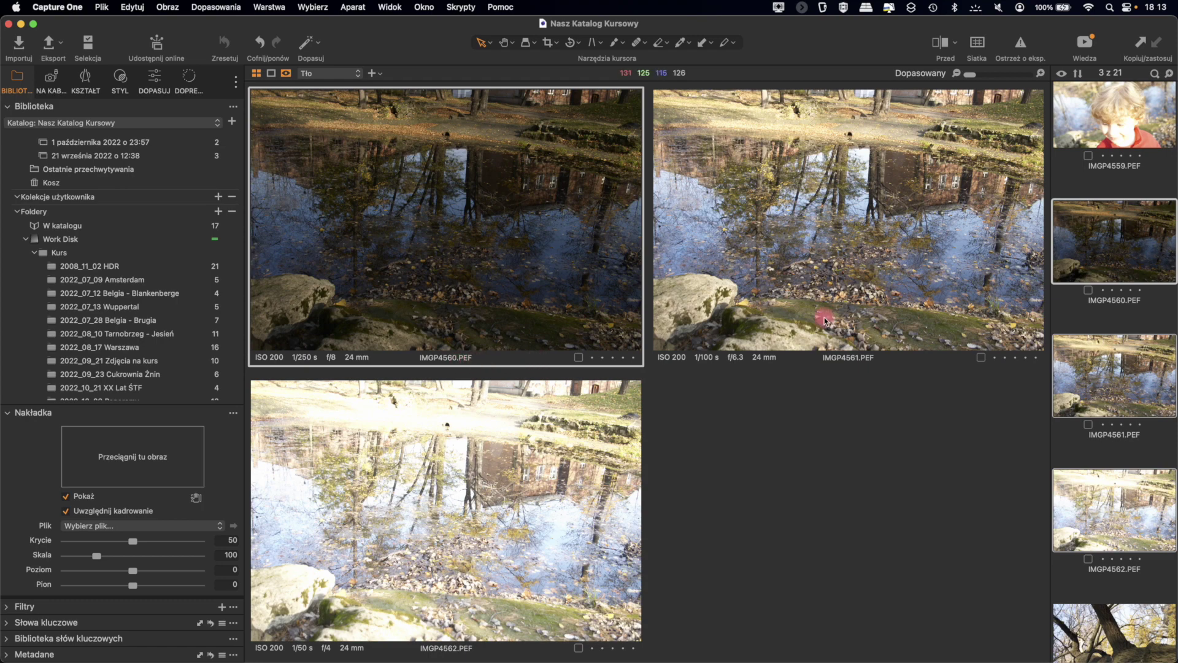
right_click(764, 249)
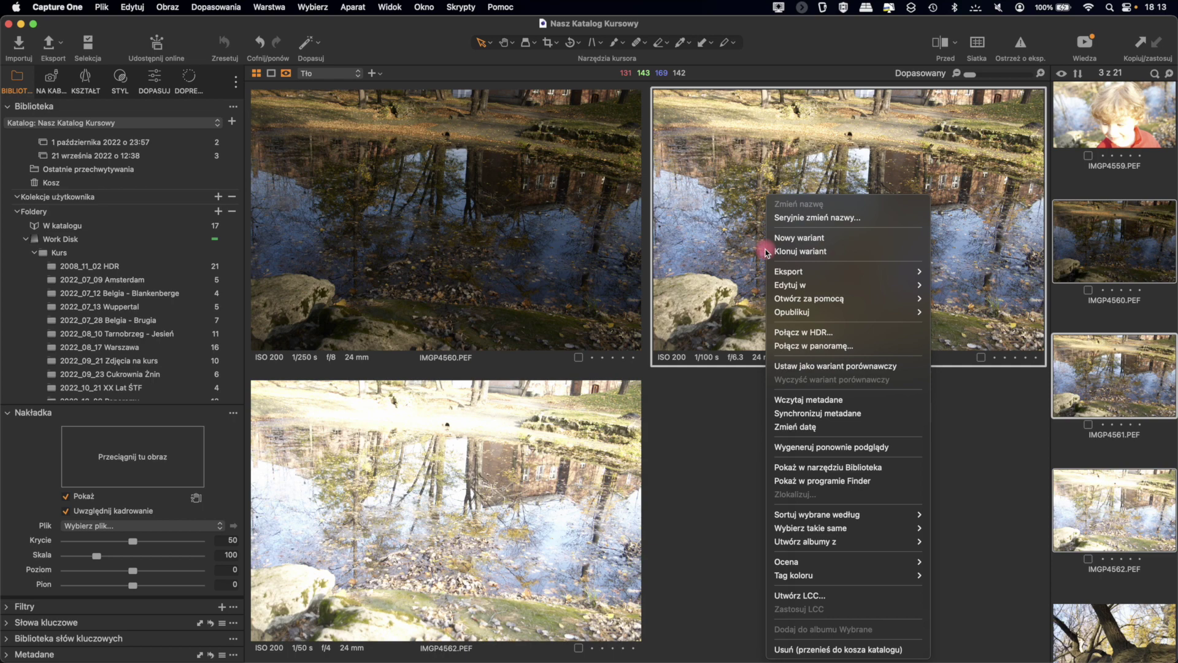
click(799, 338)
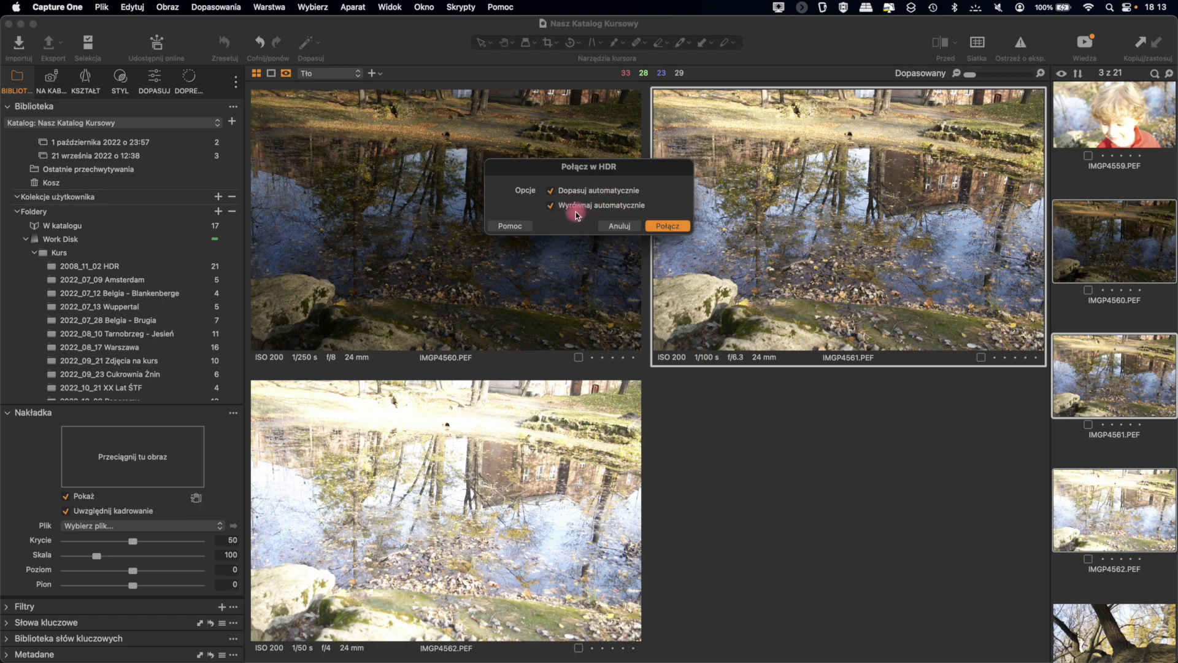
click(680, 226)
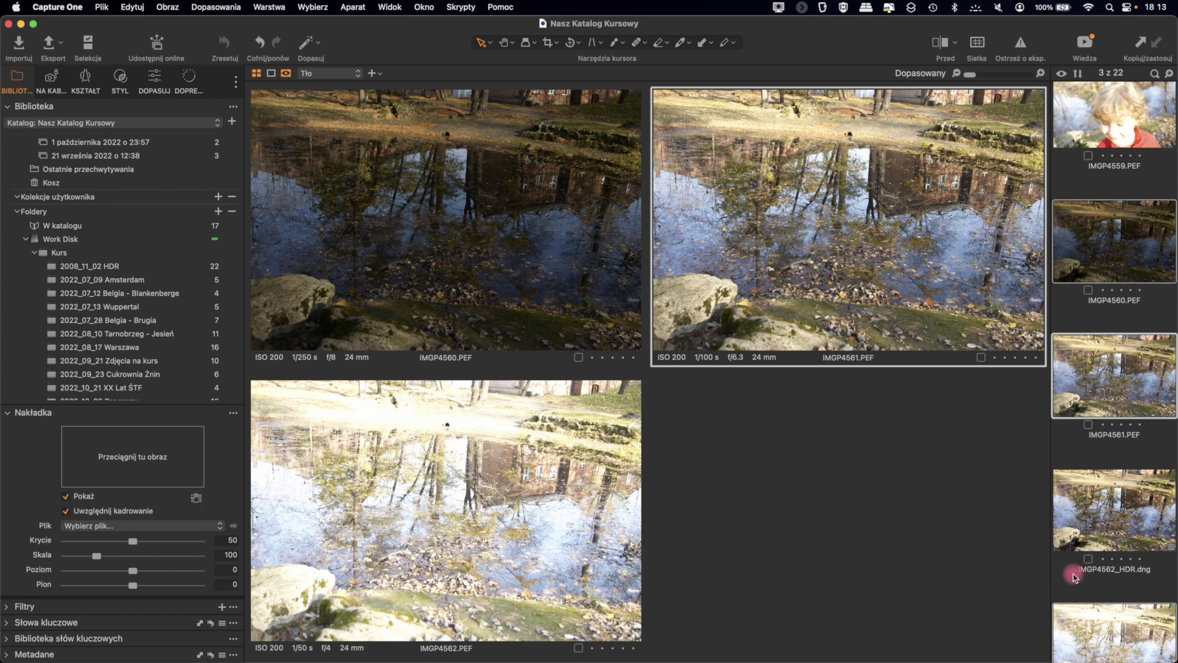
Step: View the merged pond image IMGP4562_HDR.dng and compare it with the middle exposure IMGP4561
scroll(1073, 573, down, 3)
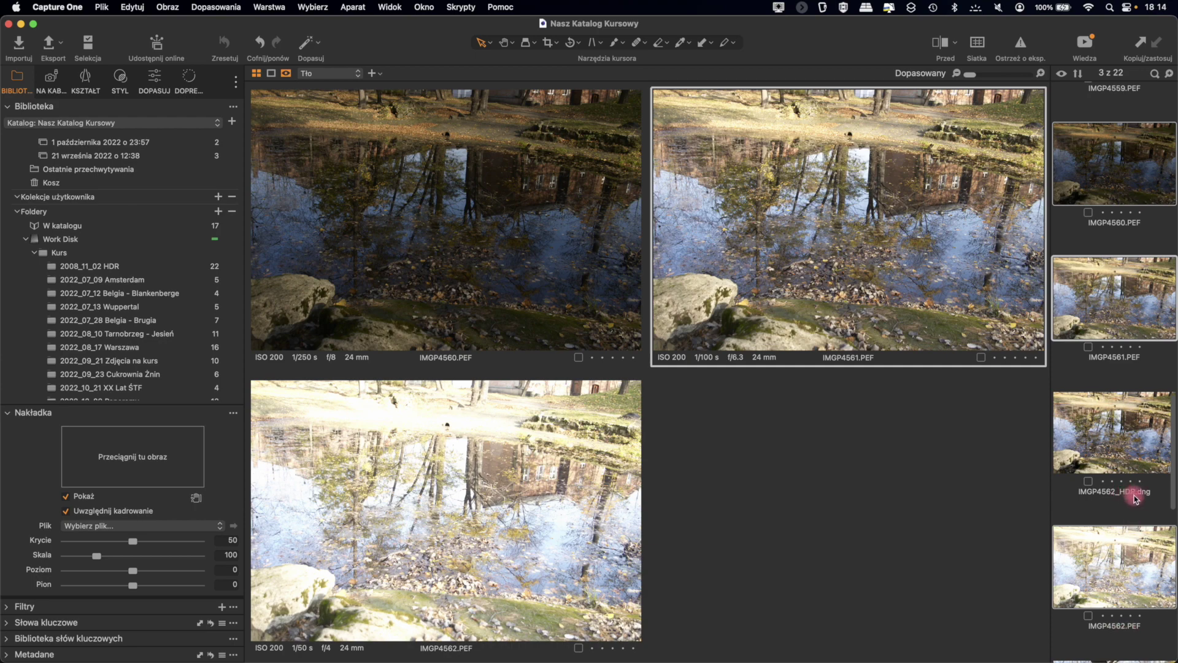
click(1129, 445)
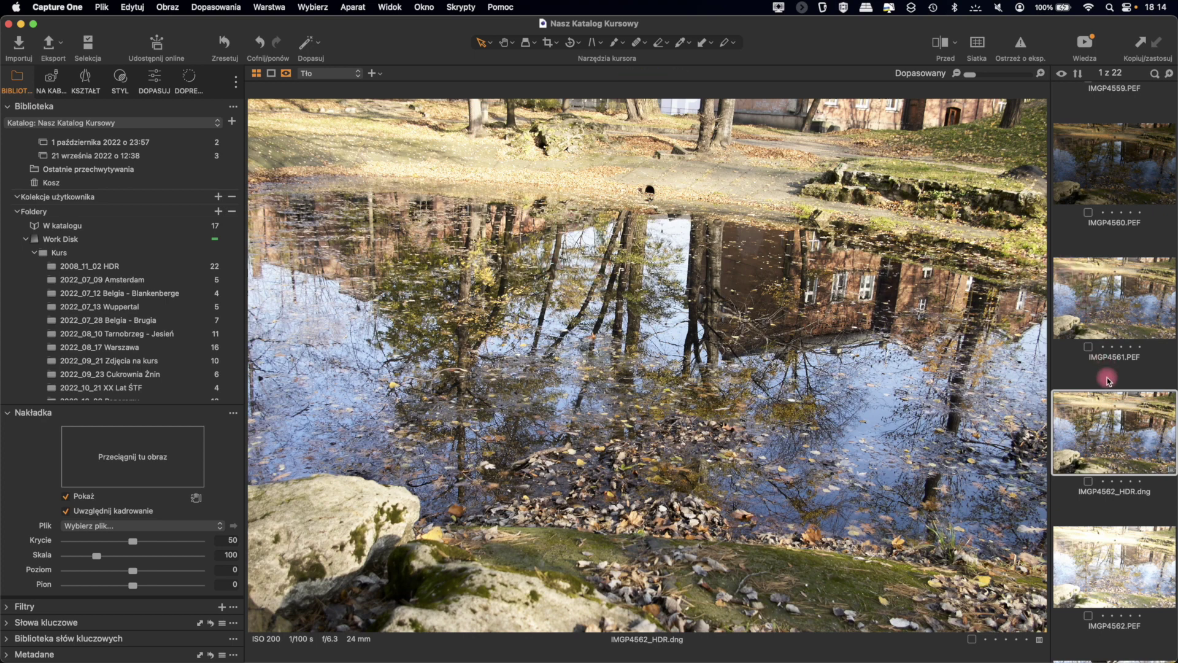
click(1109, 293)
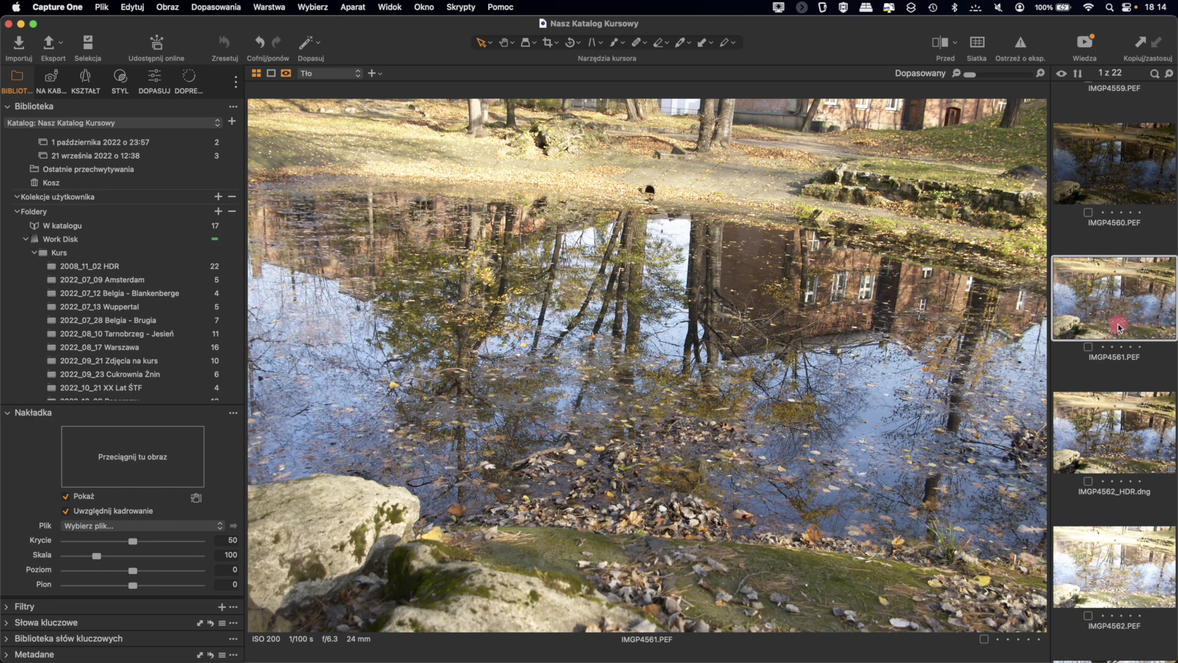
click(1132, 417)
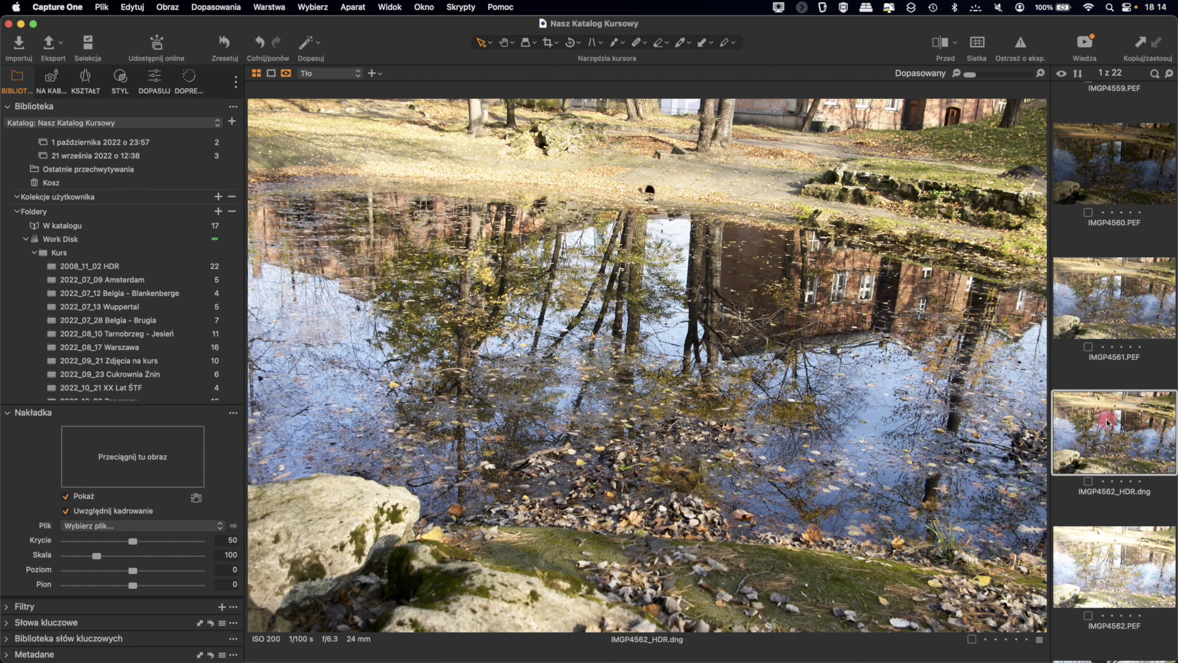
Step: Look through the remaining bracketed series and examine the dark forest shot IMGP4533 up close and as a whole
scroll(1098, 294, down, 6)
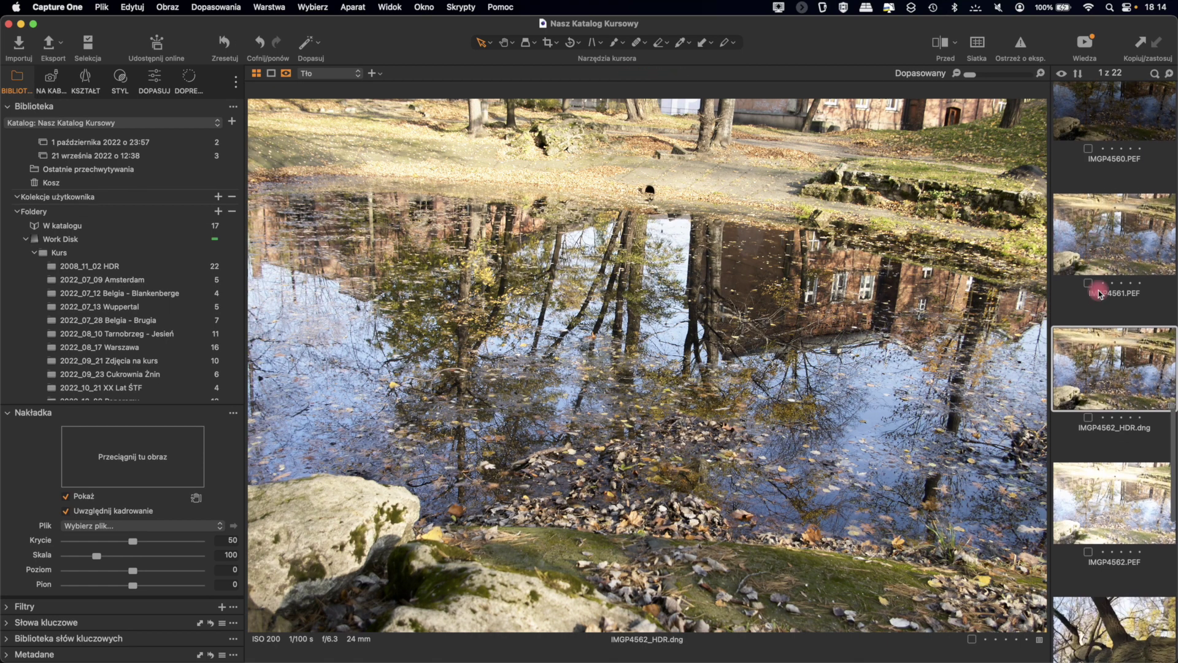
scroll(1099, 293, down, 6)
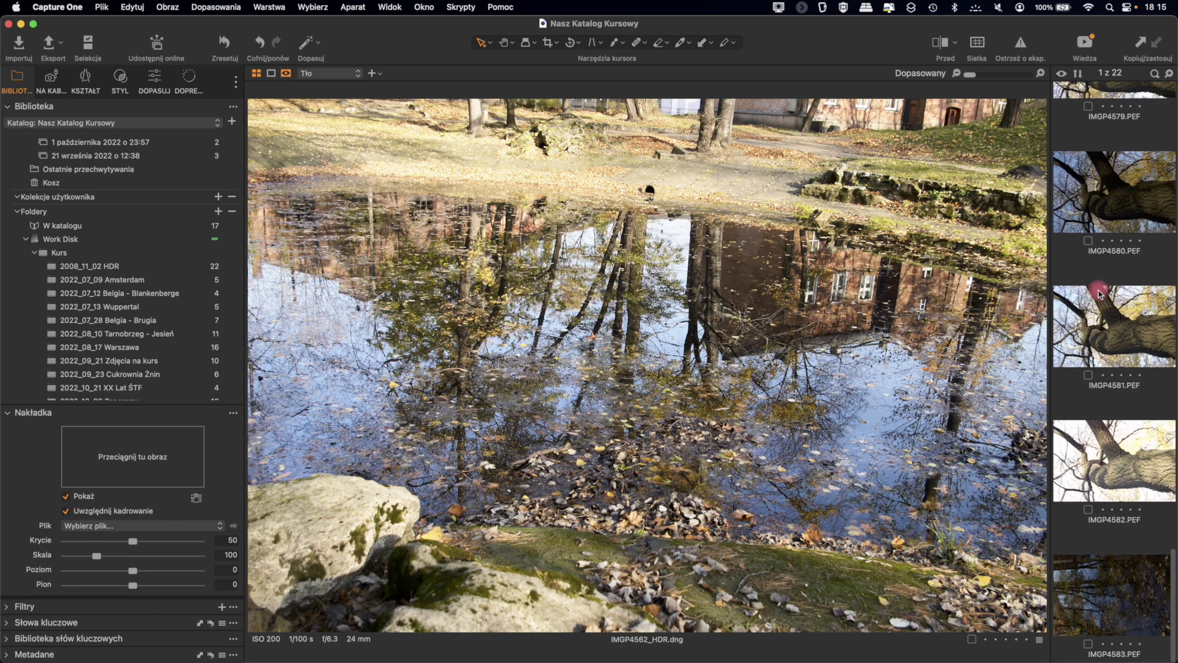
scroll(1098, 293, up, 15)
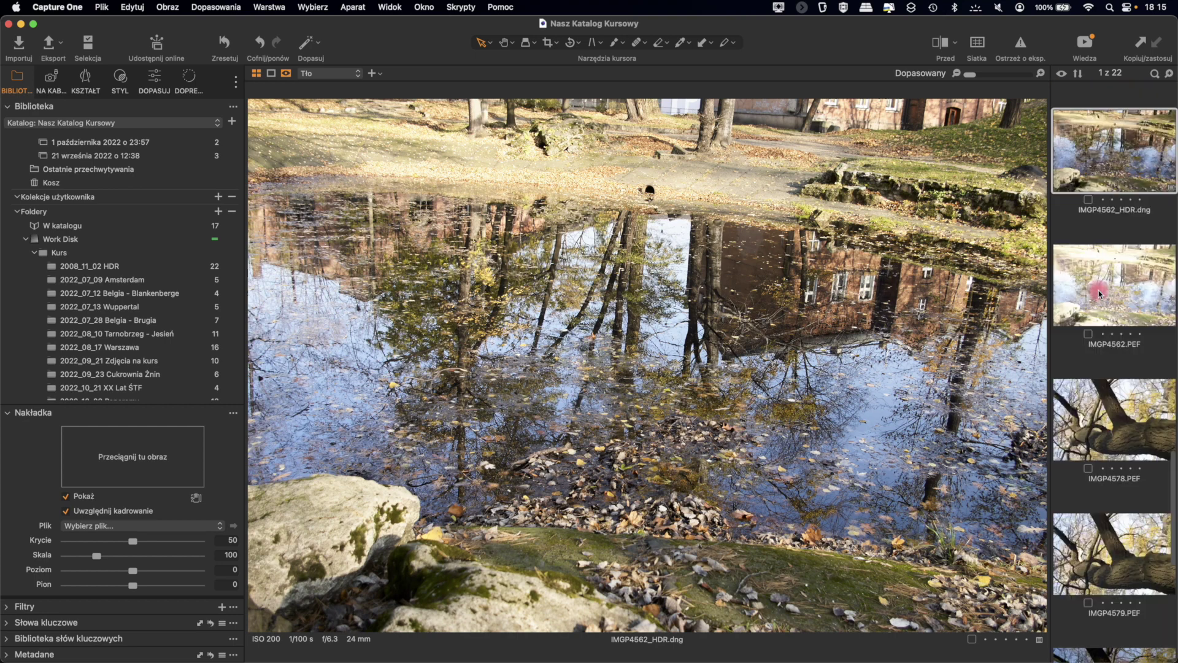
scroll(1098, 294, up, 5)
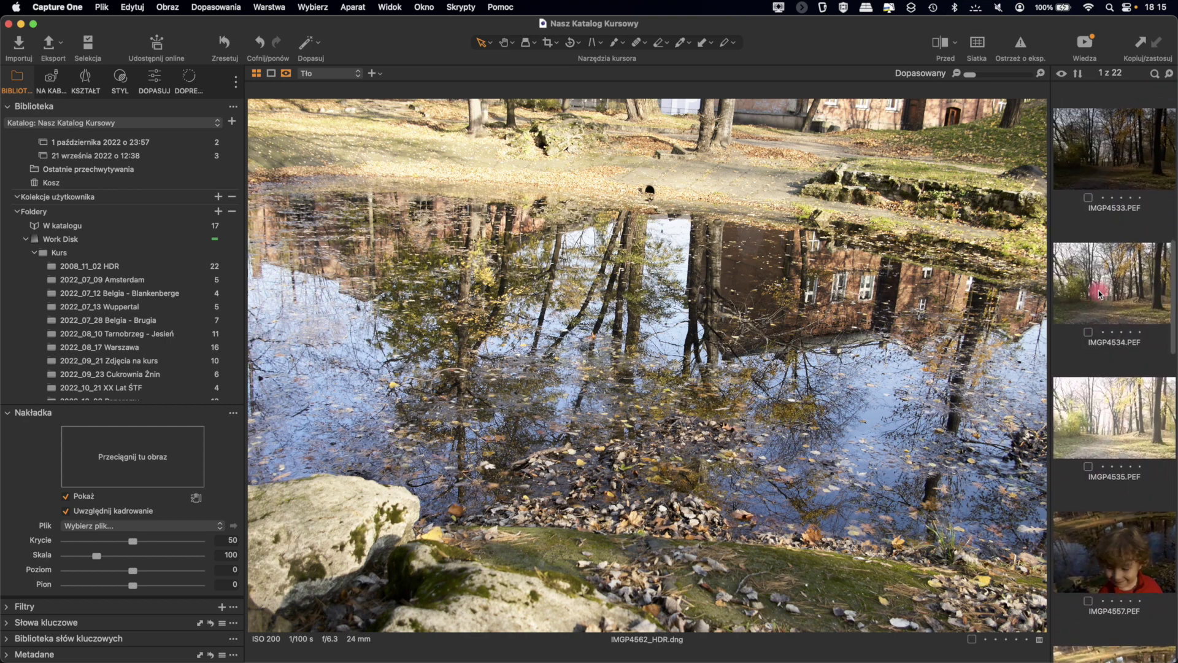
click(1116, 225)
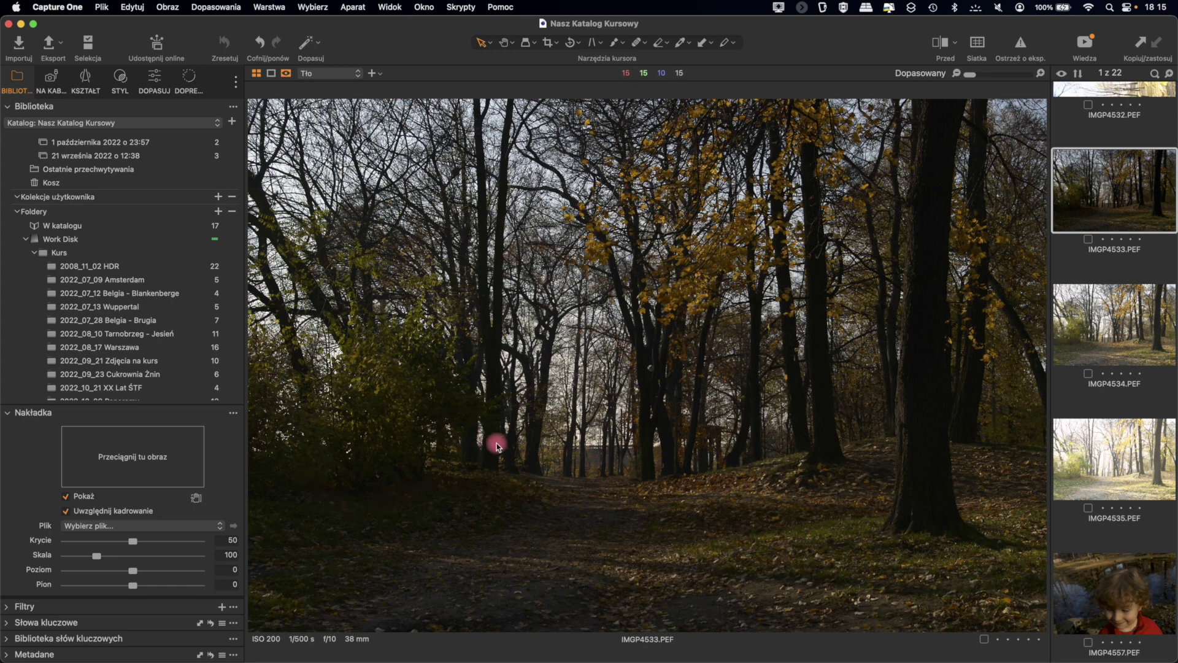
scroll(544, 385, up, 5)
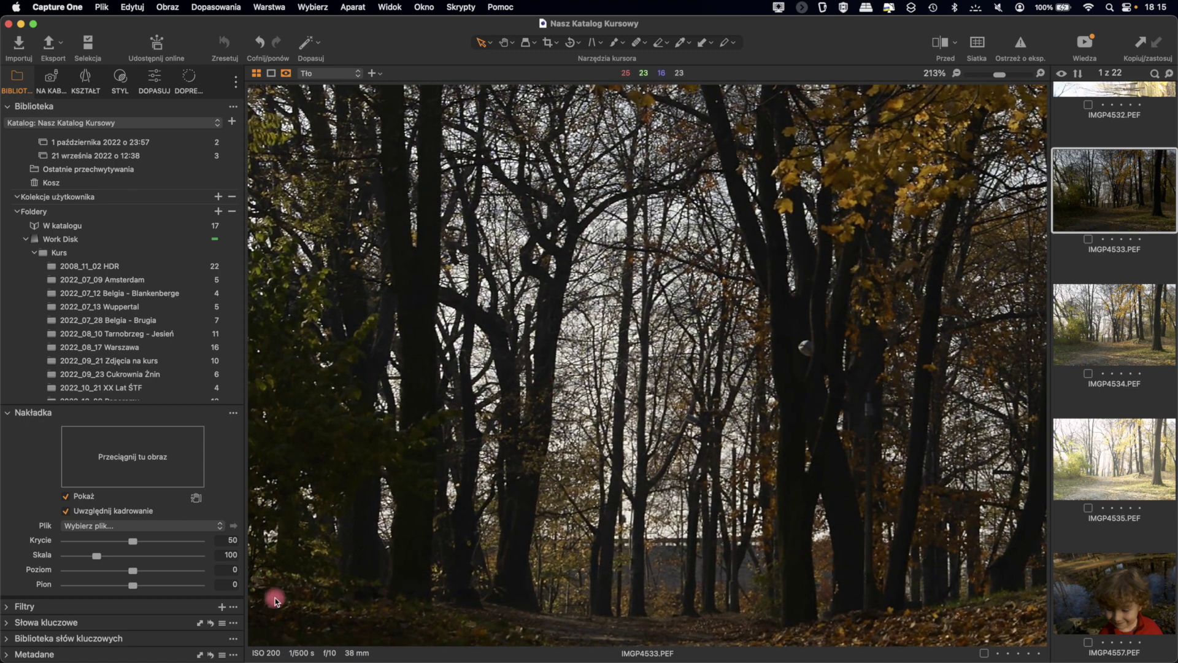
scroll(437, 528, down, 3)
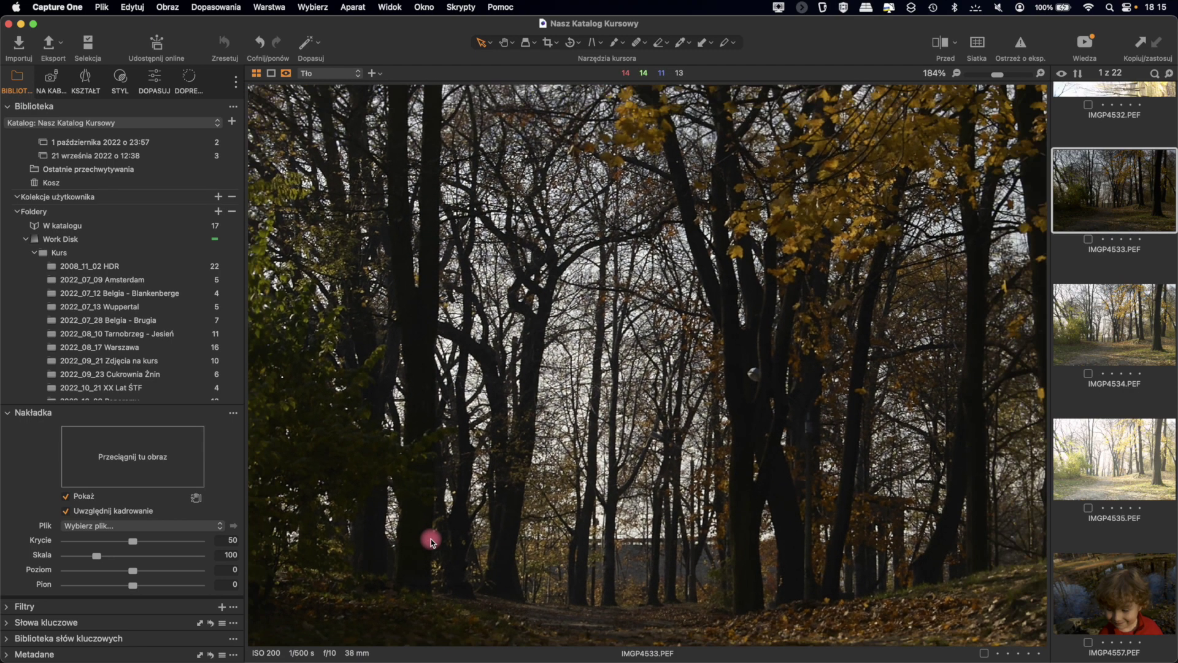
scroll(421, 547, down, 2)
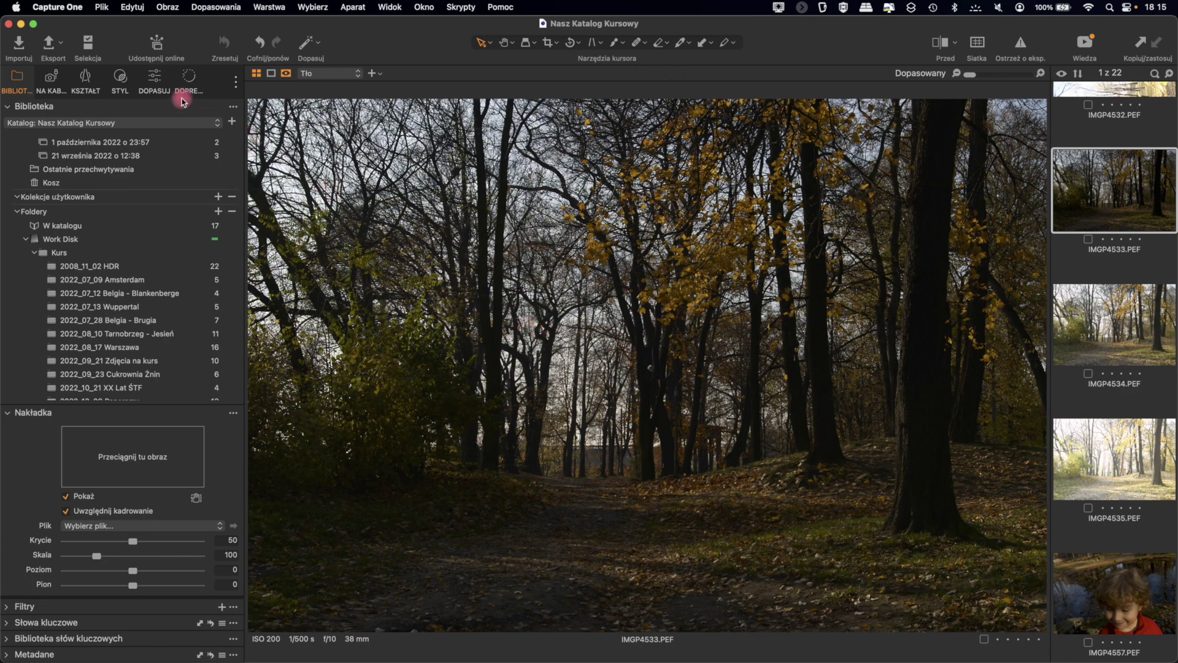
Step: Raise the HDR Shadows of the dark forest shot IMGP4533 to 100 and examine the brightened areas up close
click(156, 78)
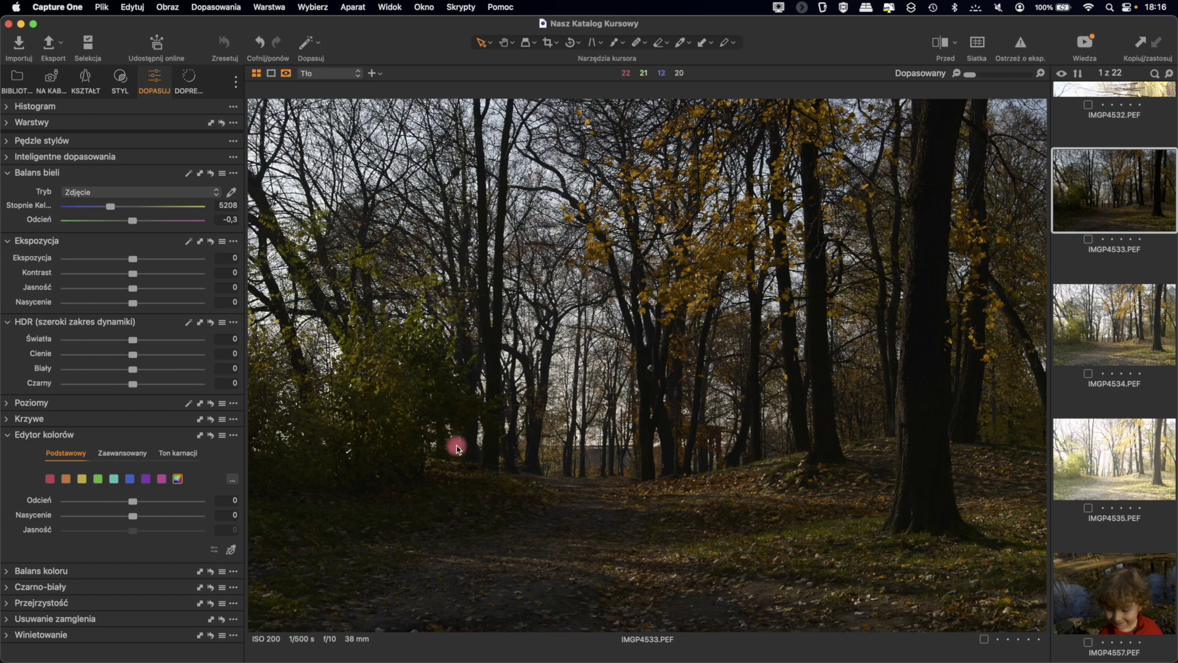
scroll(491, 416, up, 5)
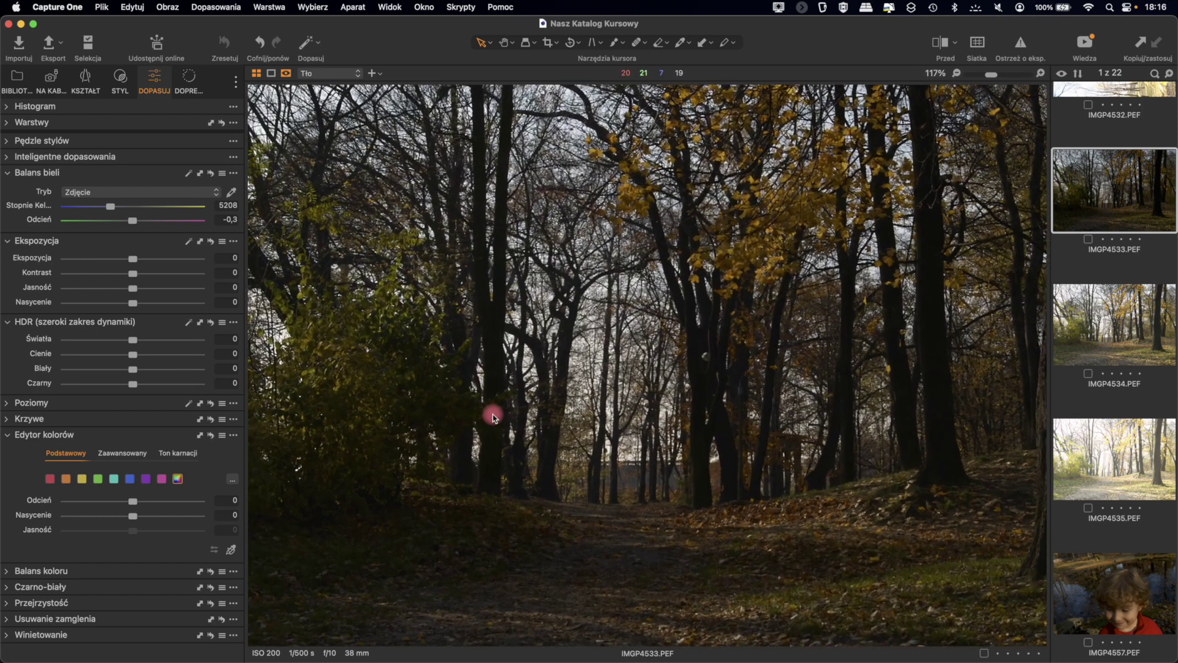
scroll(492, 414, up, 2)
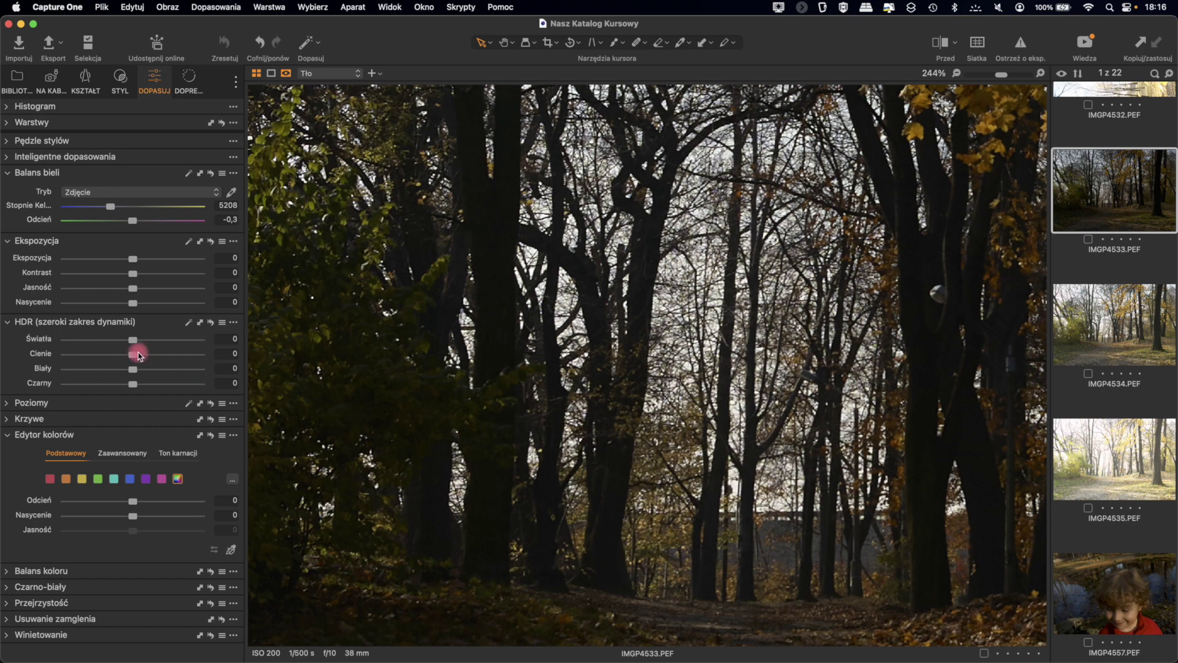
drag(133, 360, 203, 368)
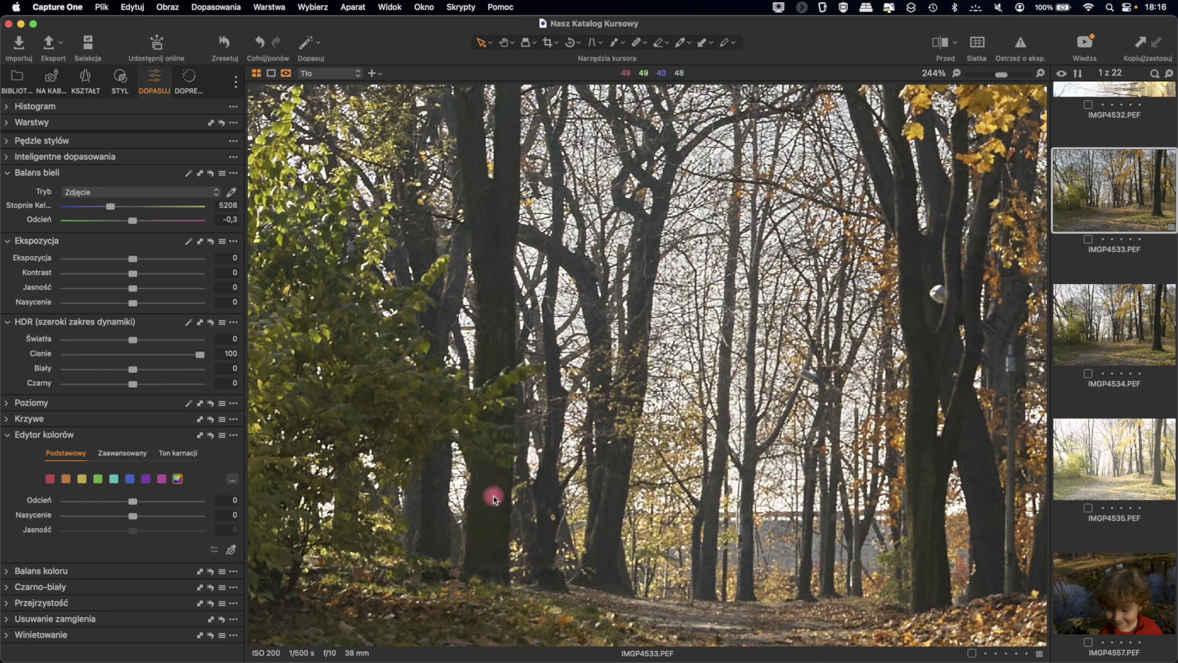
scroll(494, 495, down, 10)
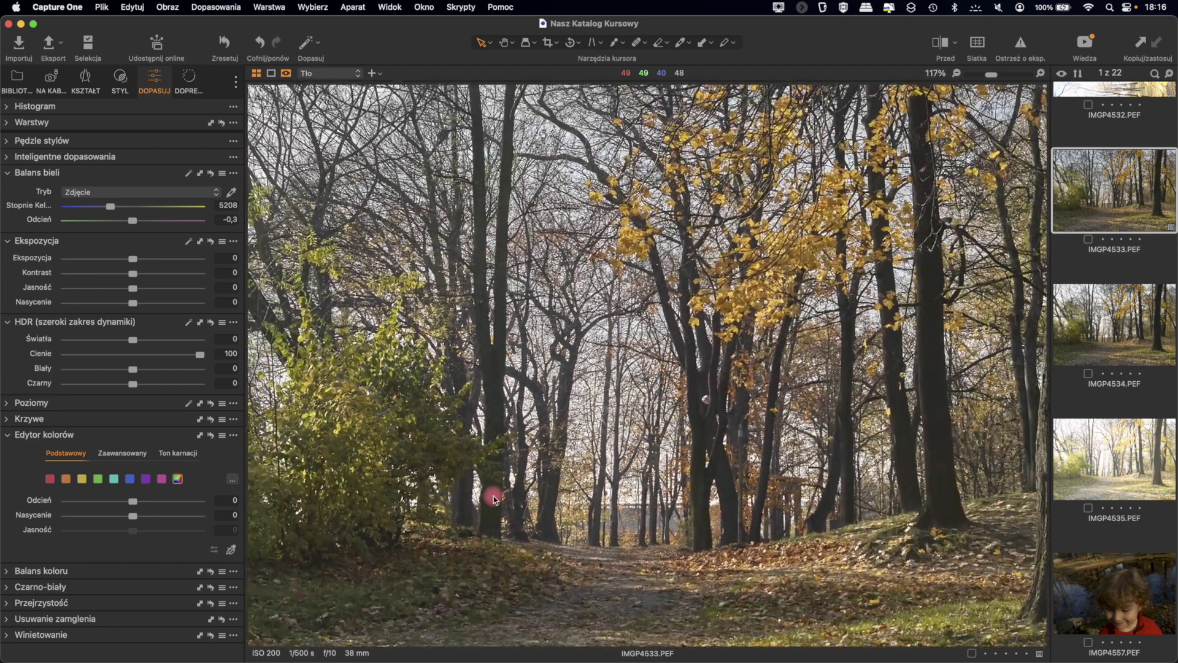
scroll(493, 495, down, 2)
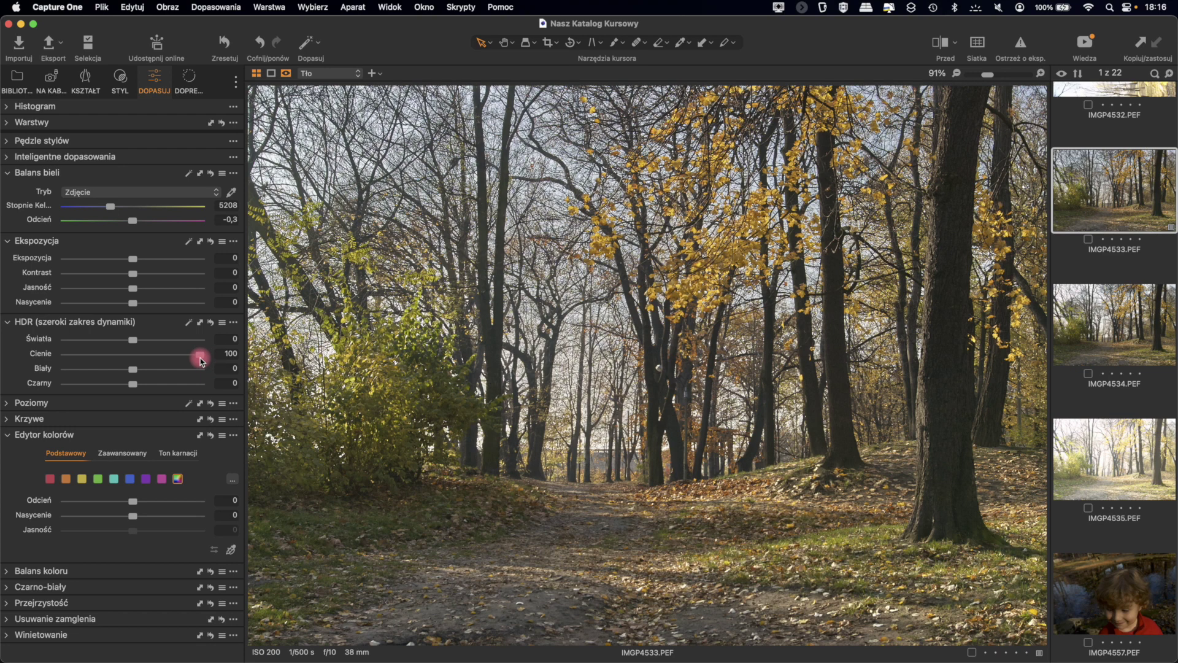
Step: Replace the manual shadow lift on IMGP4533 with an automatic HDR adjustment and reset the Shadows value
drag(200, 358, 131, 359)
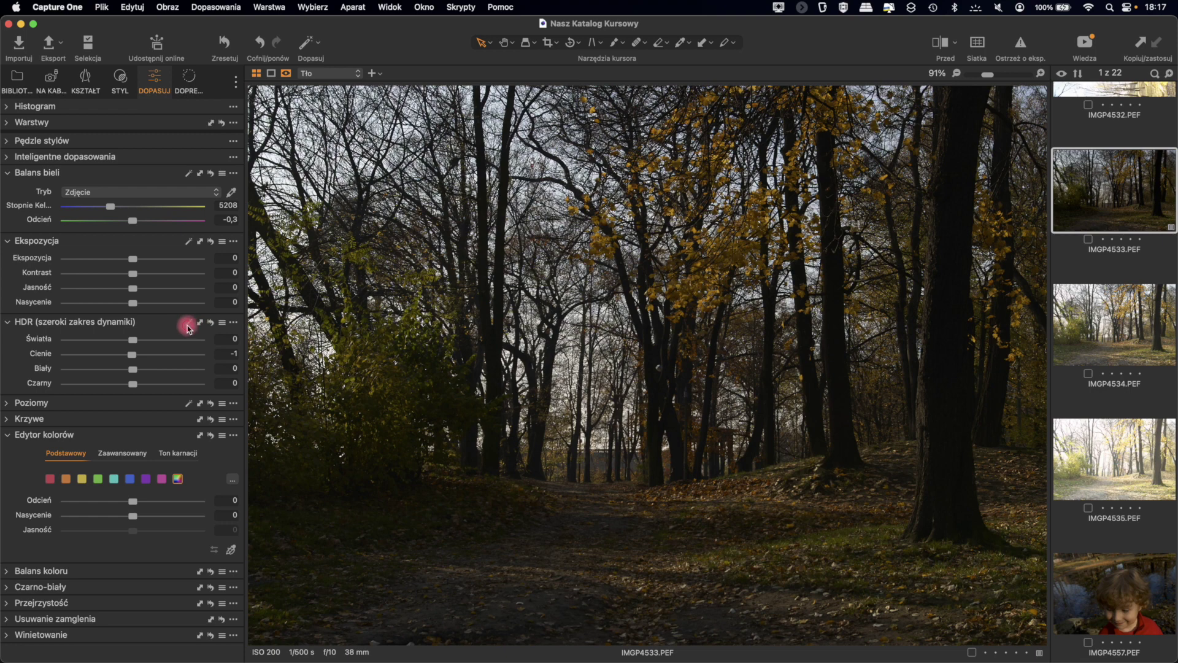
click(187, 327)
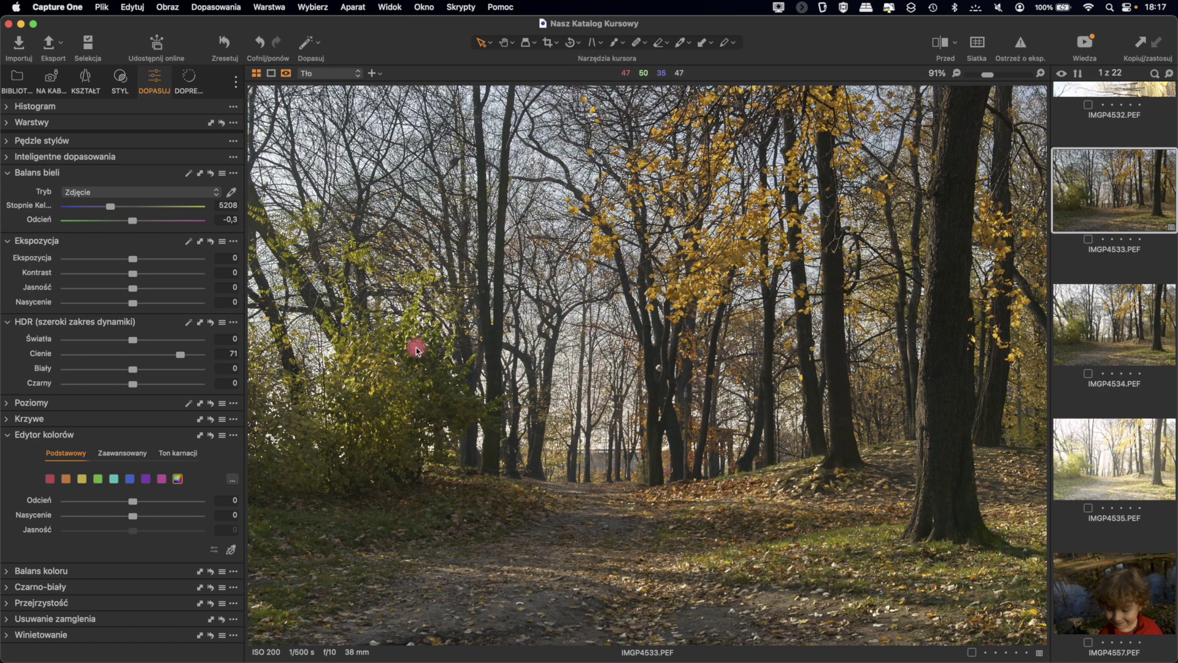
double_click(182, 358)
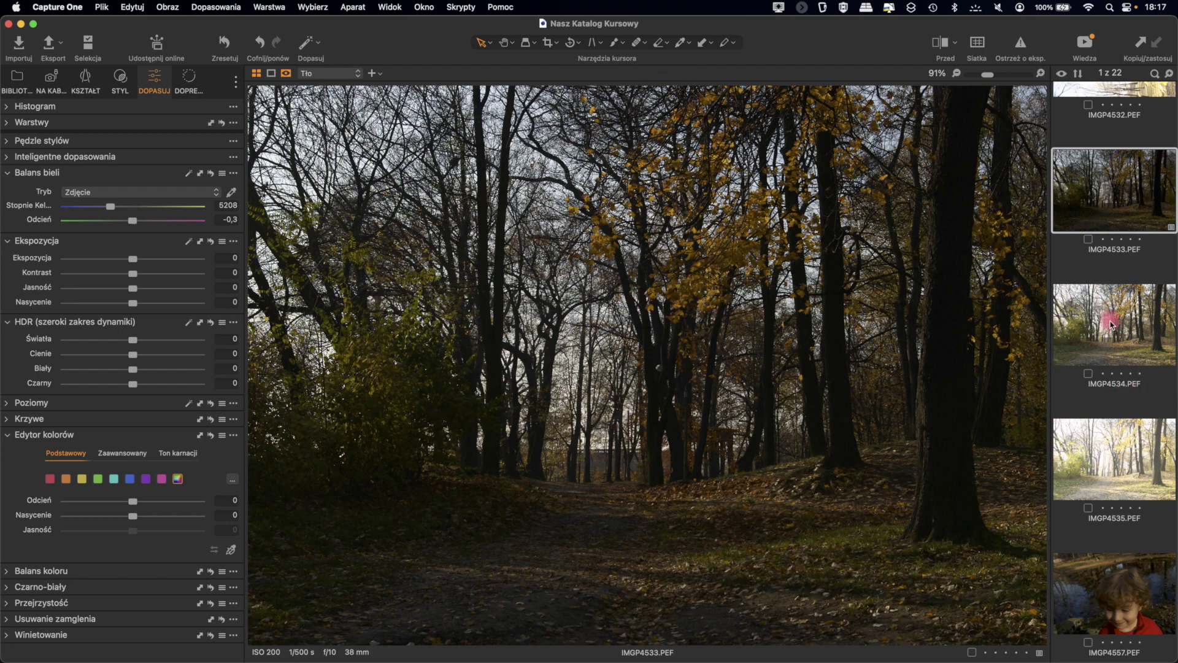
Step: Try the overexposed forest shot IMGP4535 with Highlights at -97 and with automatic HDR adjustment, and reset its adjustments
click(1123, 444)
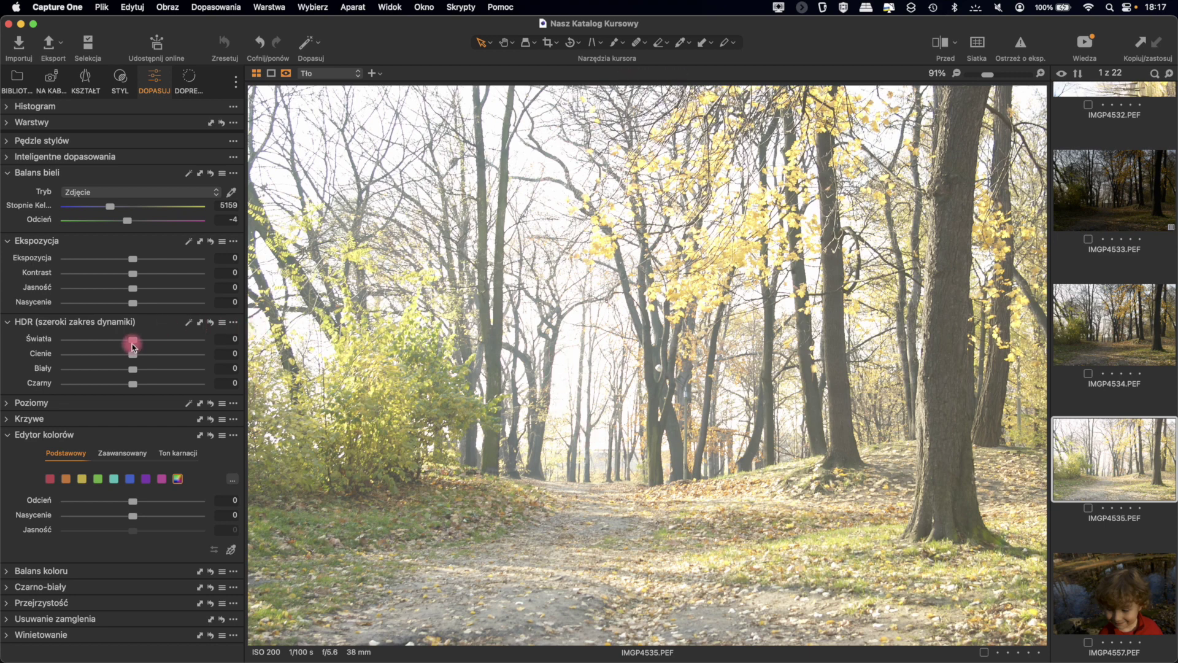
drag(132, 346, 68, 340)
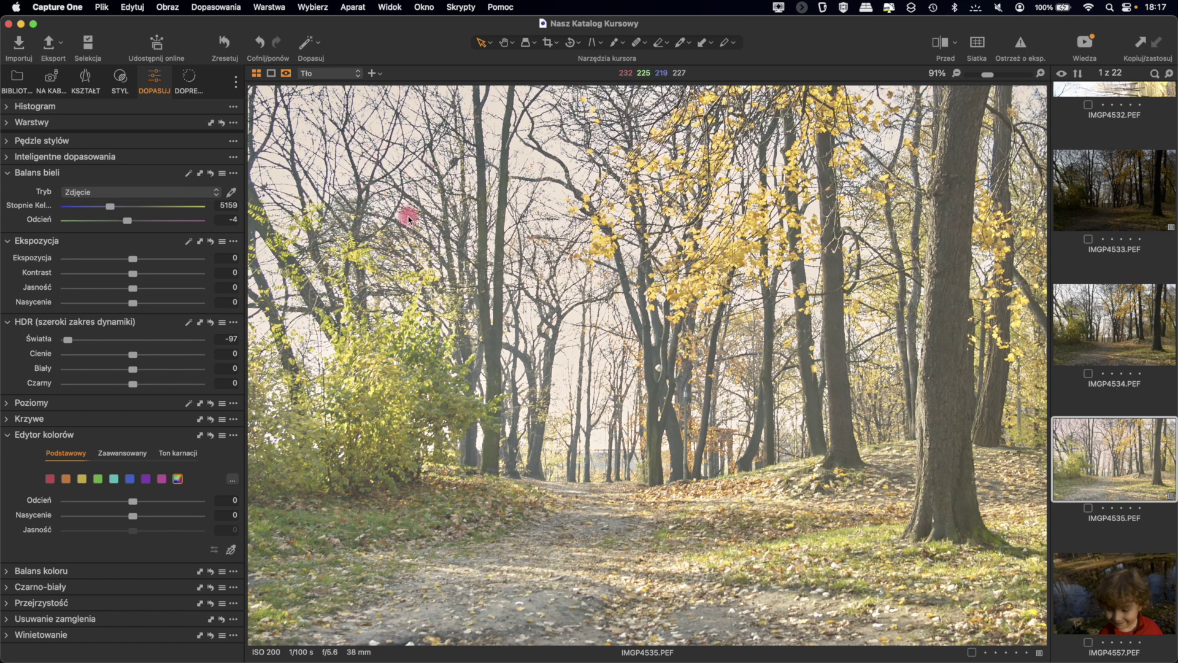
double_click(71, 341)
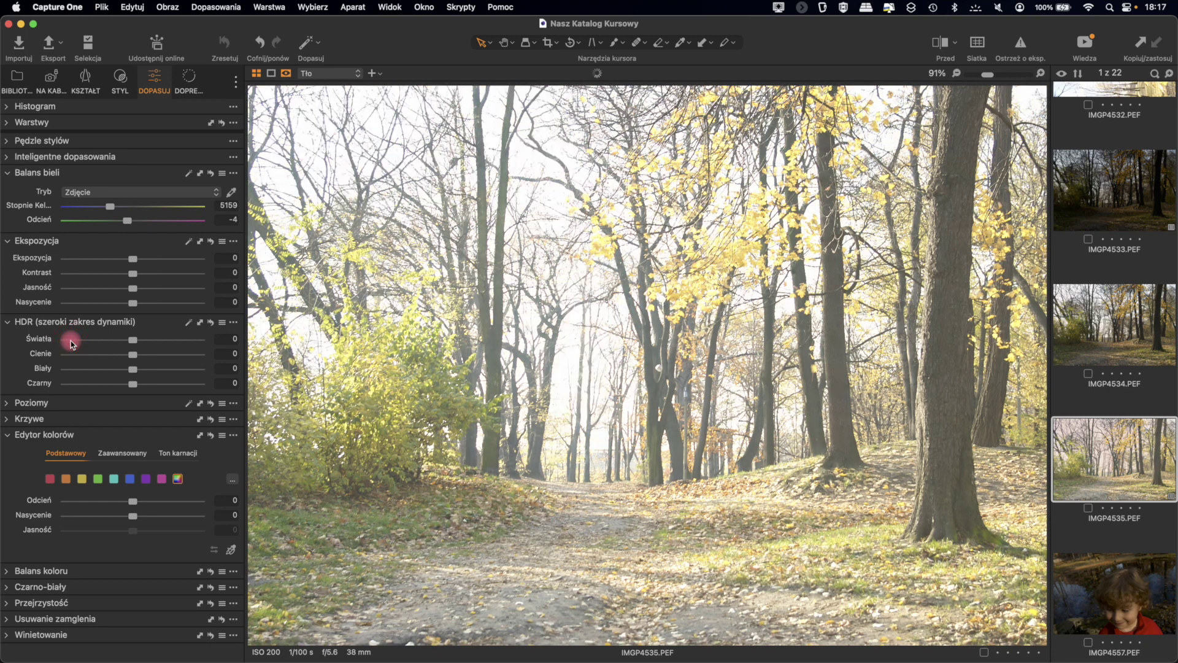
click(188, 324)
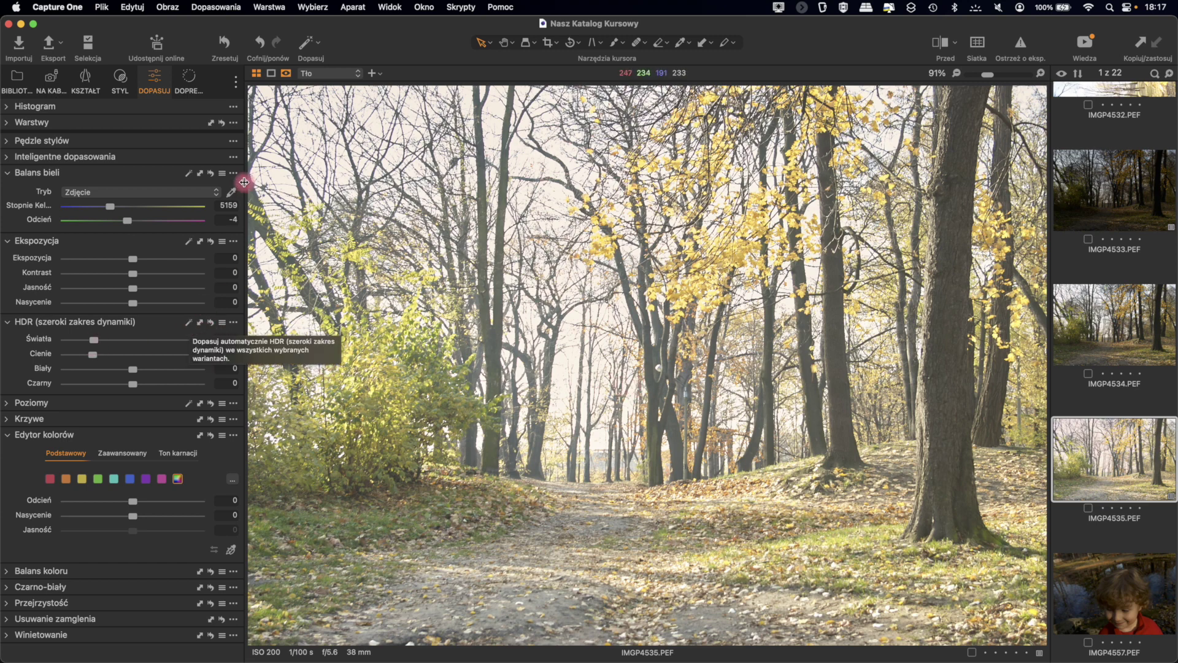
click(224, 45)
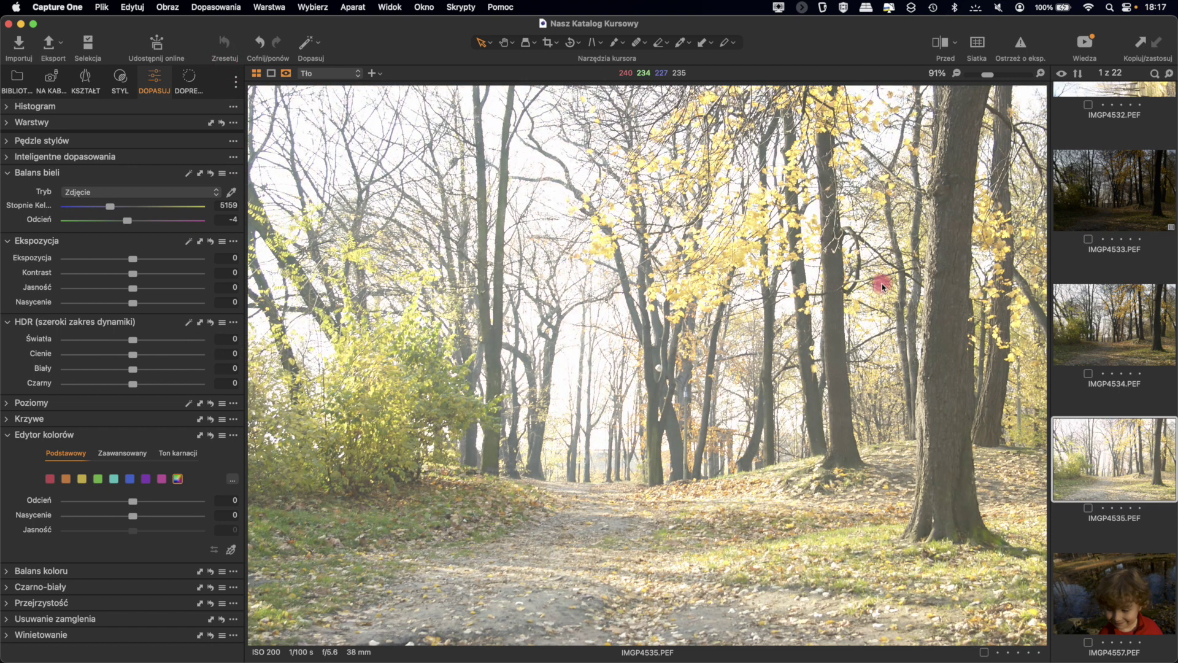
Step: Reset all adjustments on IMGP4533 and merge it with IMGP4534 and IMGP4535 into an HDR image
click(1099, 202)
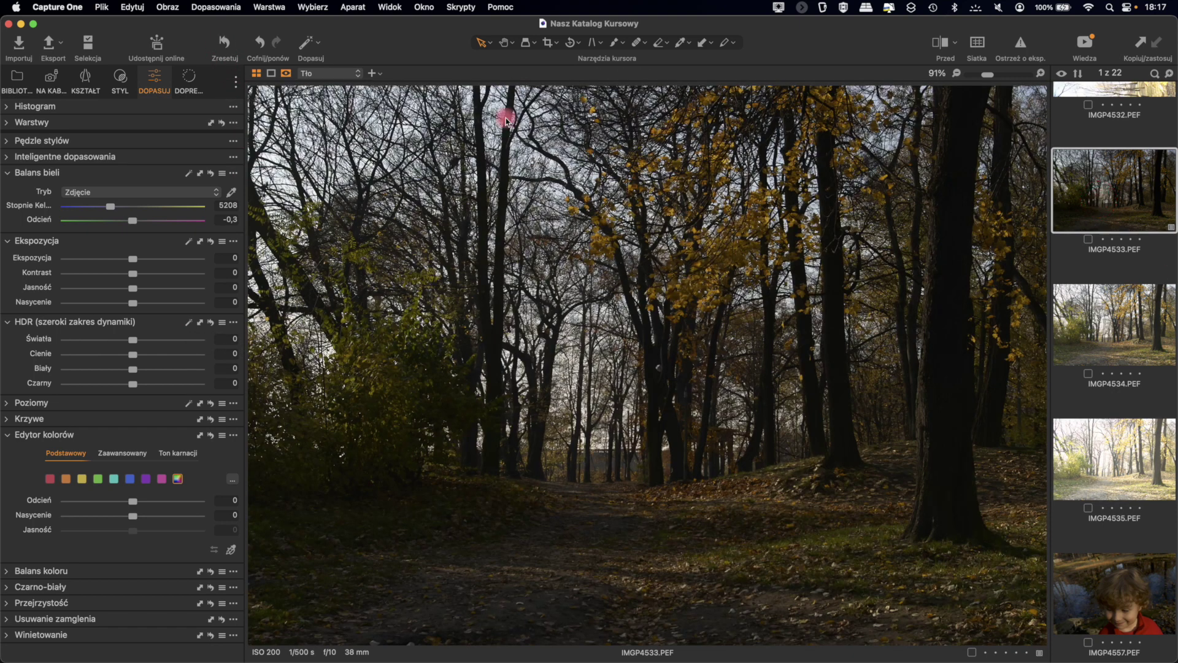
click(223, 46)
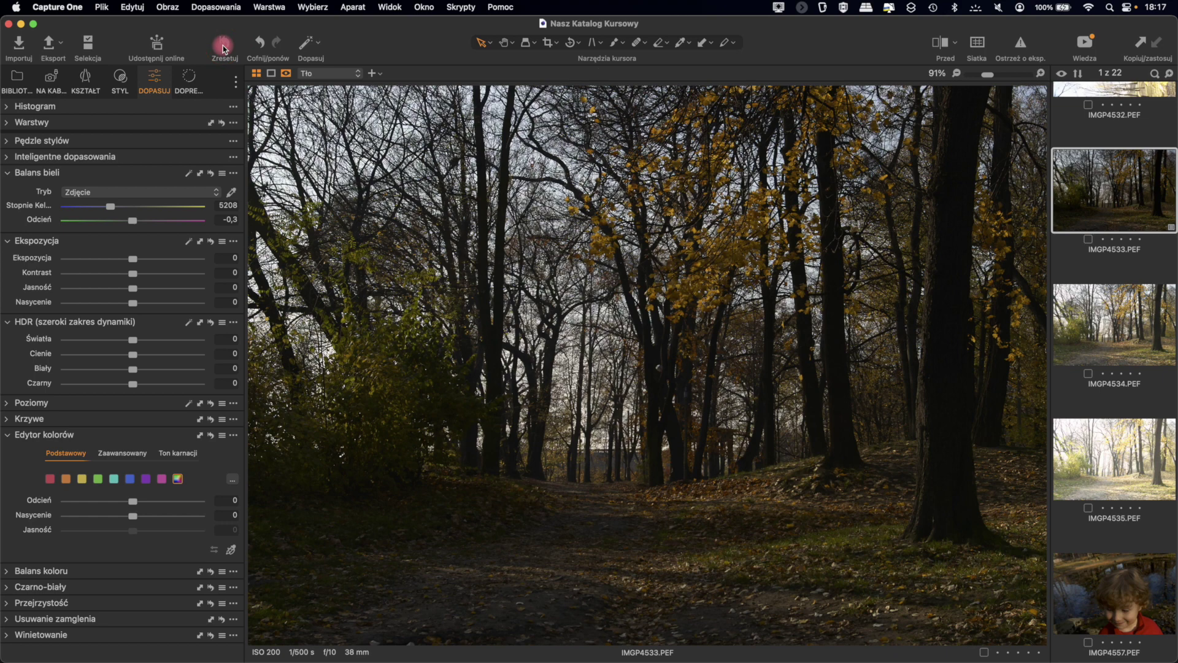
click(1139, 358)
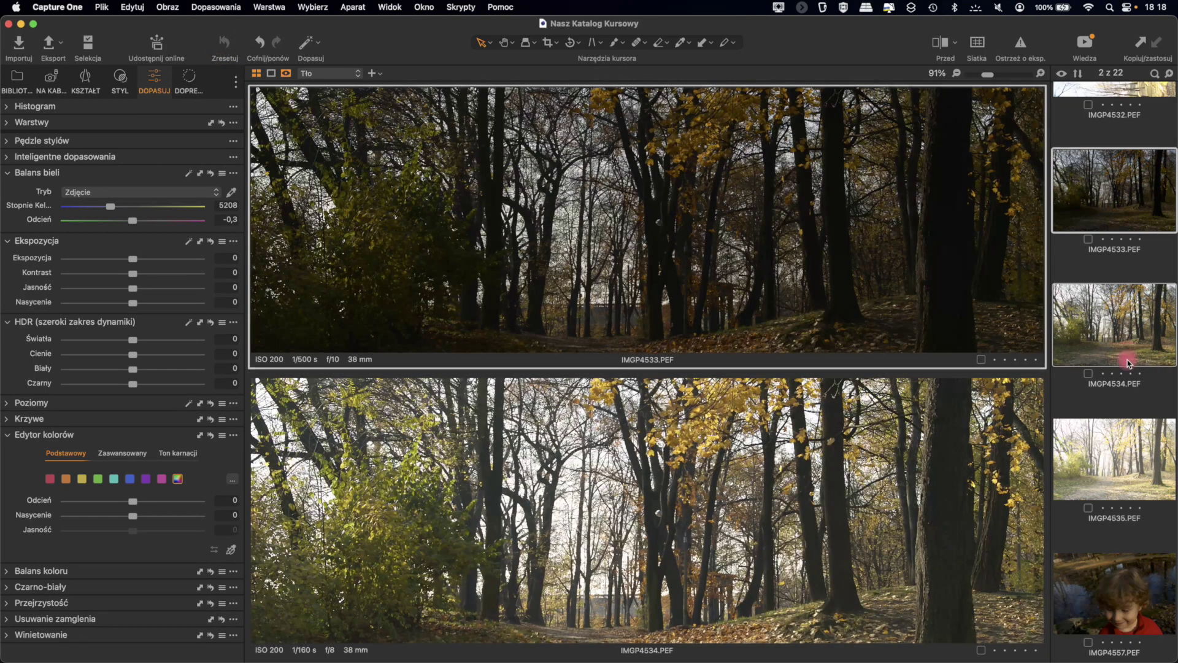
super+click(1118, 451)
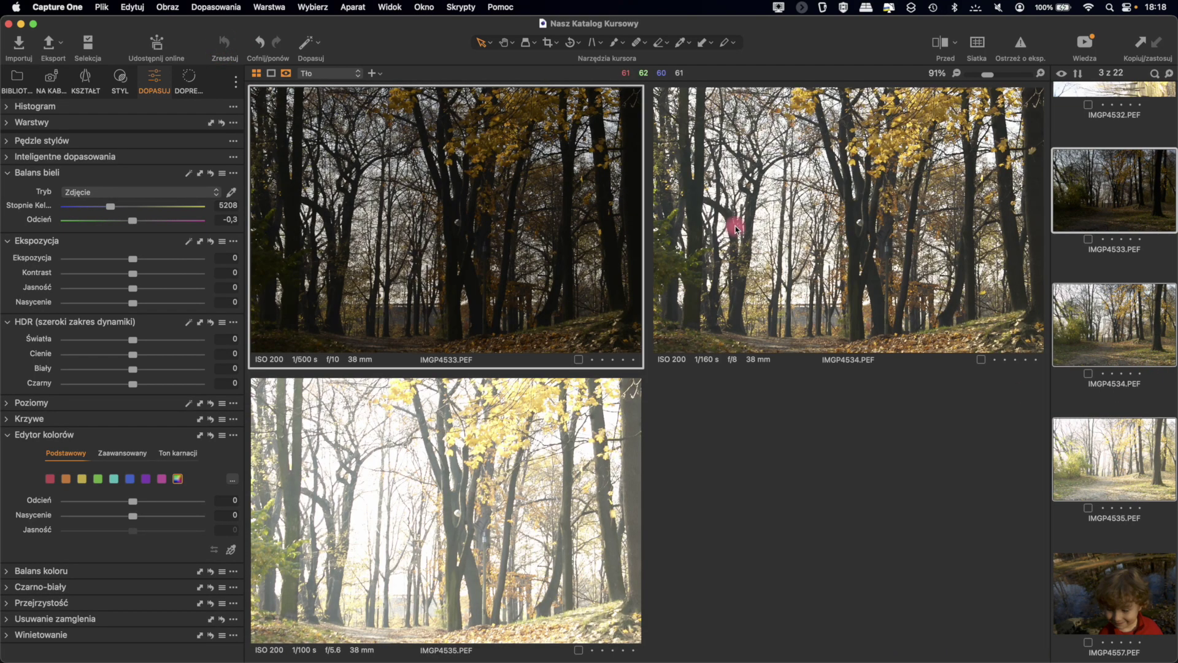
right_click(823, 218)
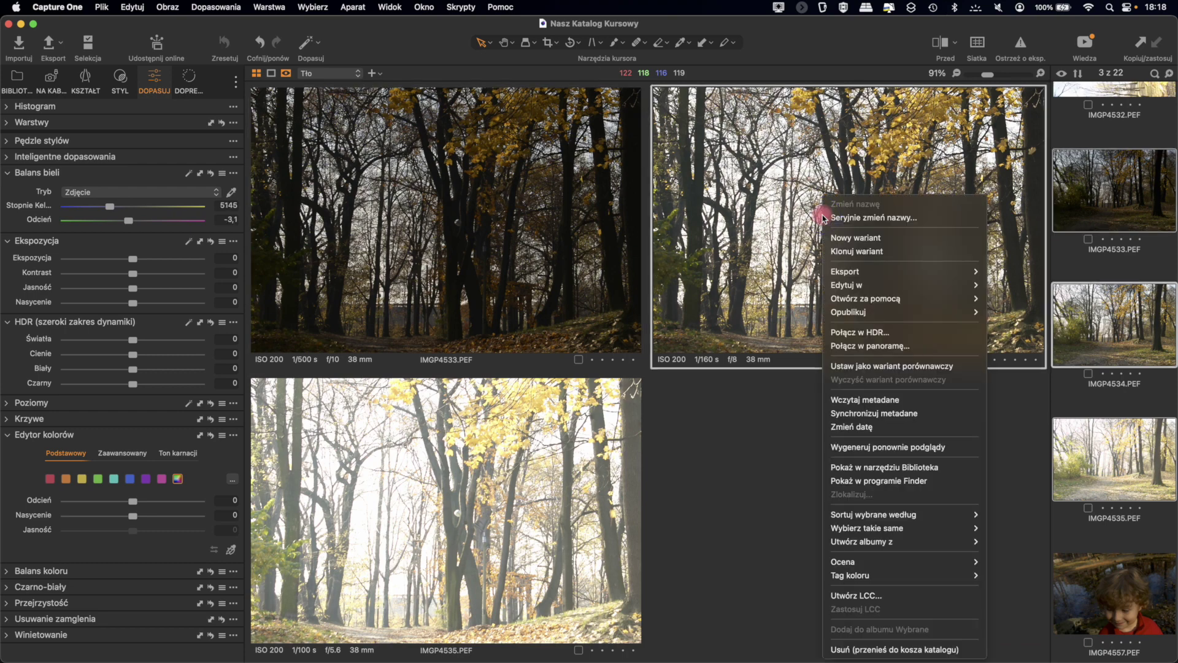
click(860, 335)
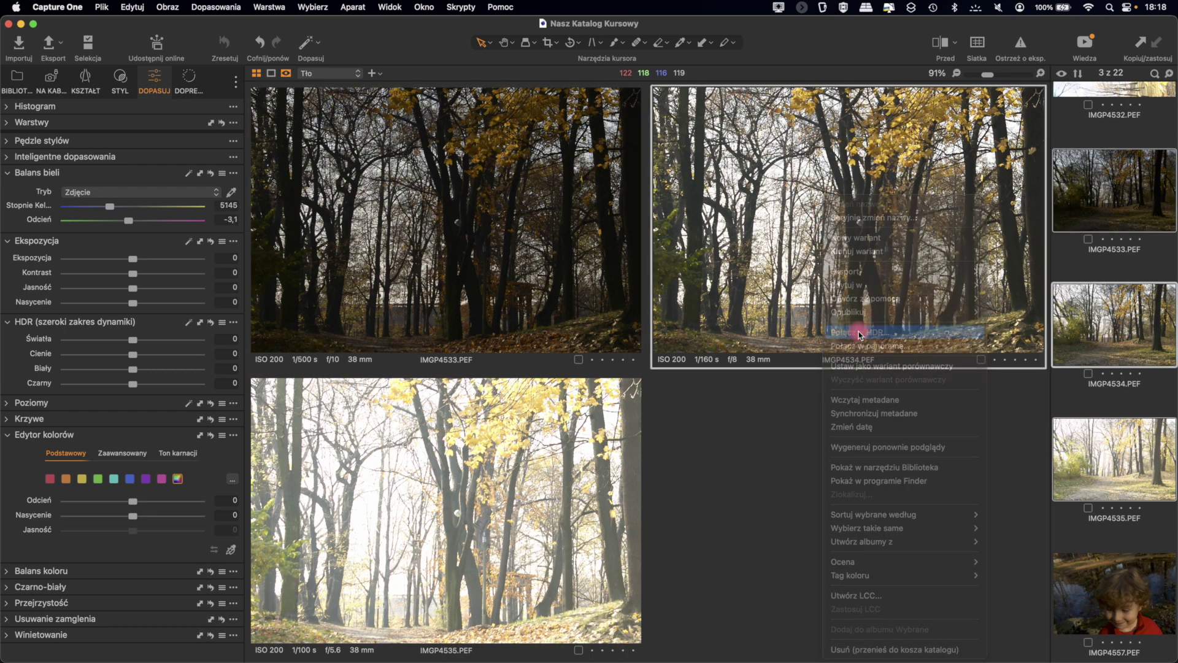
click(657, 230)
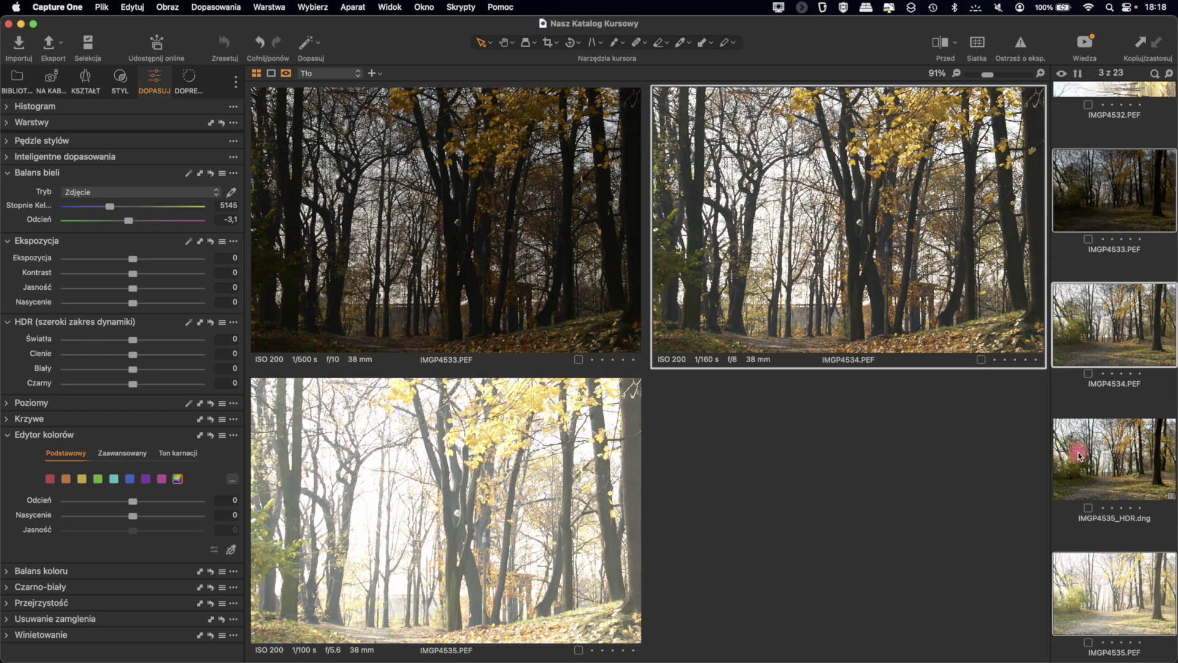
Step: Examine the merged forest image IMGP4535_HDR.dng up close and compare it with the middle exposure IMGP4534
click(1108, 460)
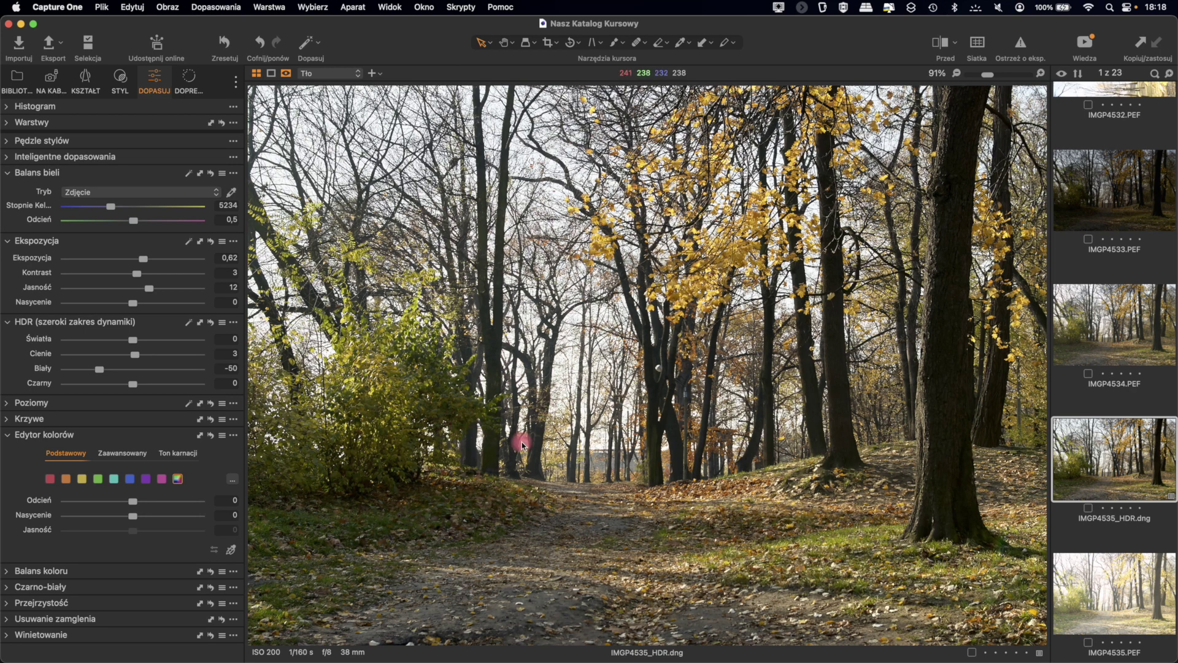
scroll(493, 439, up, 5)
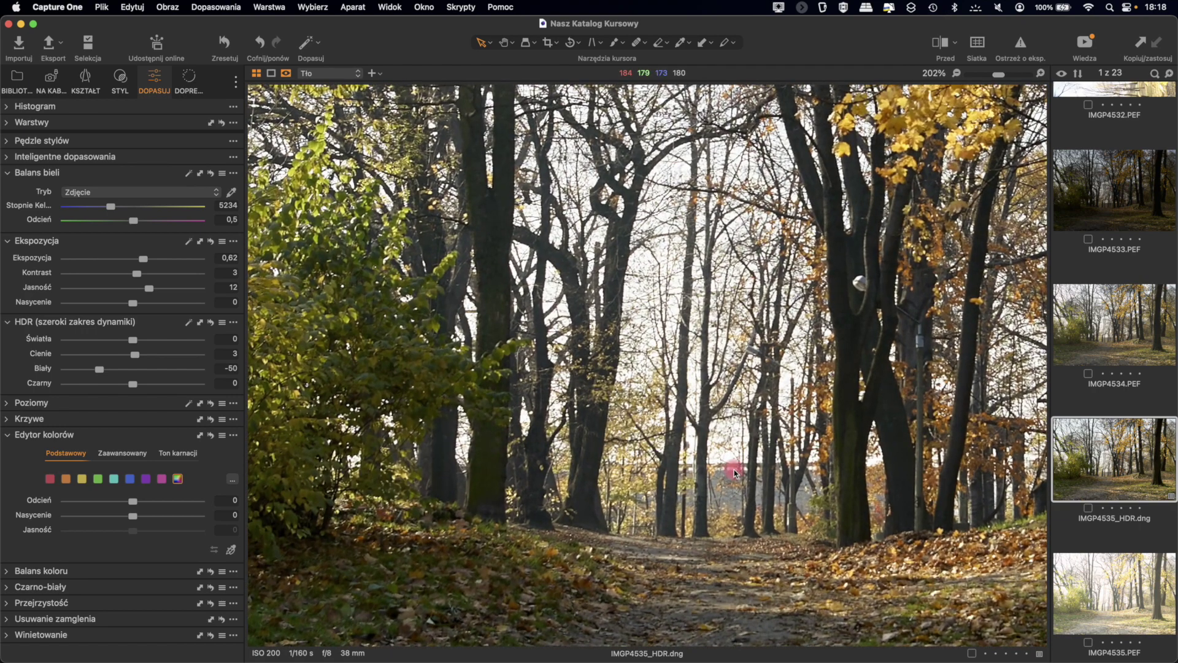
scroll(734, 469, down, 5)
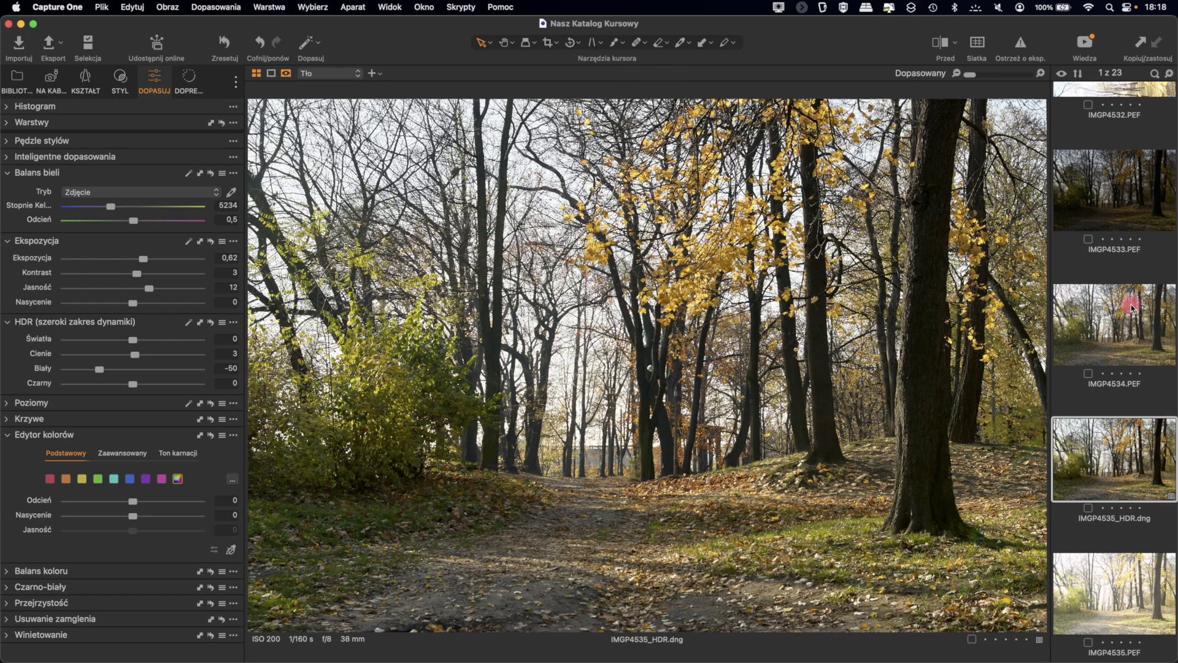
click(1109, 330)
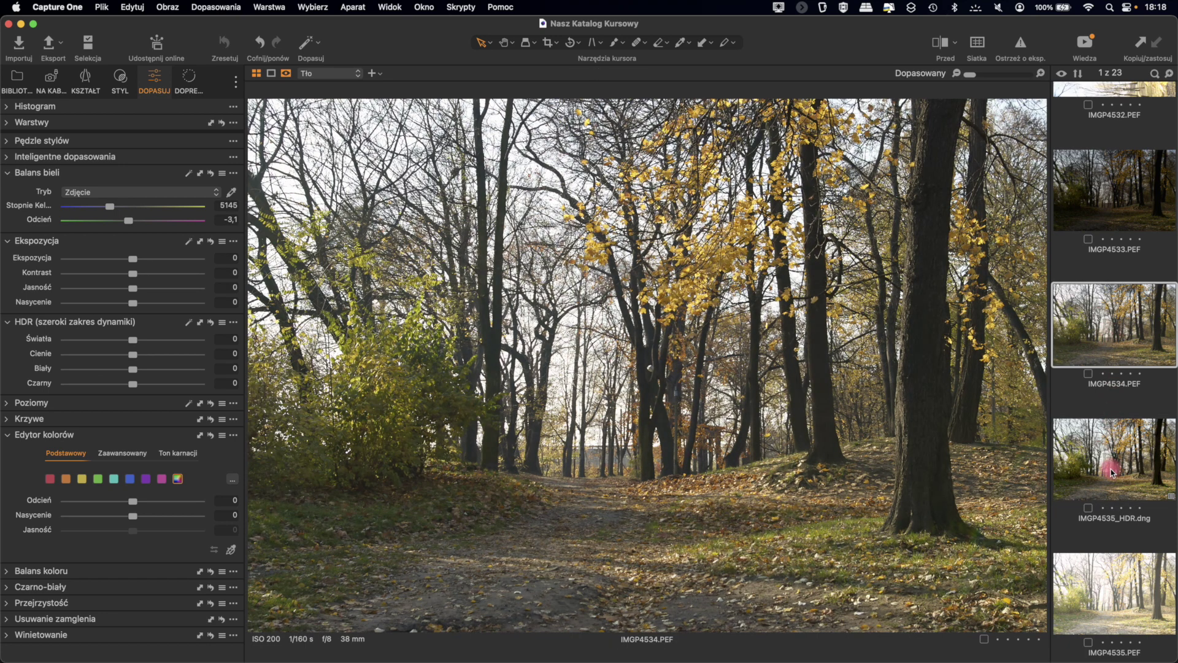
scroll(1114, 258, up, 3)
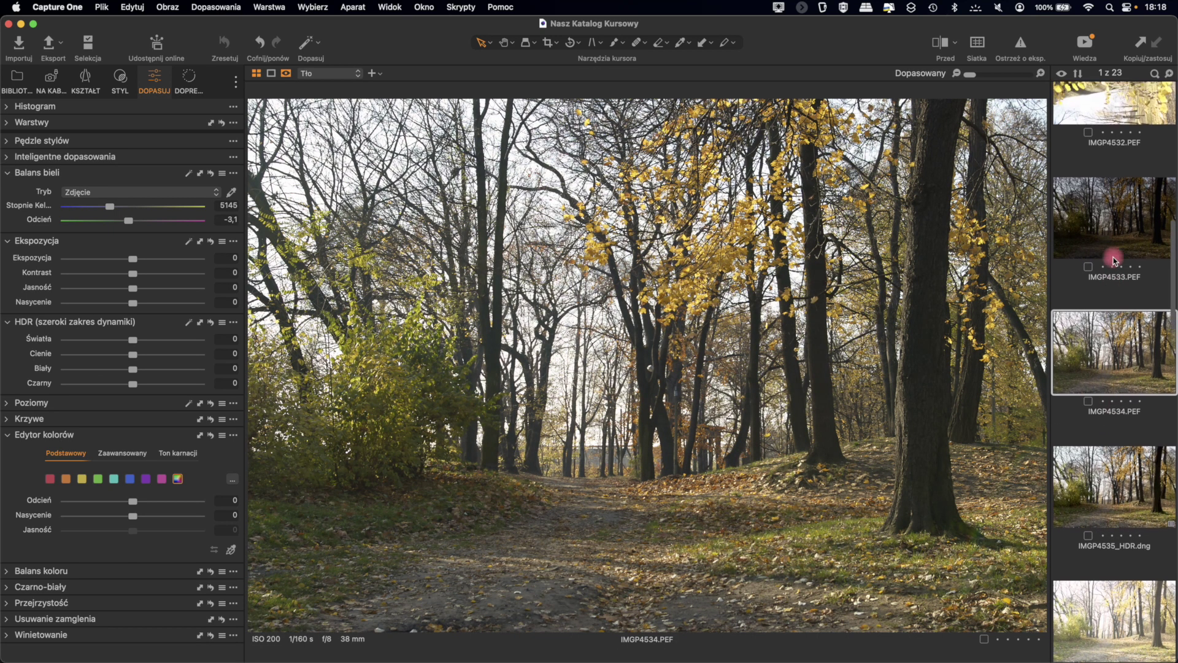
scroll(1113, 257, down, 5)
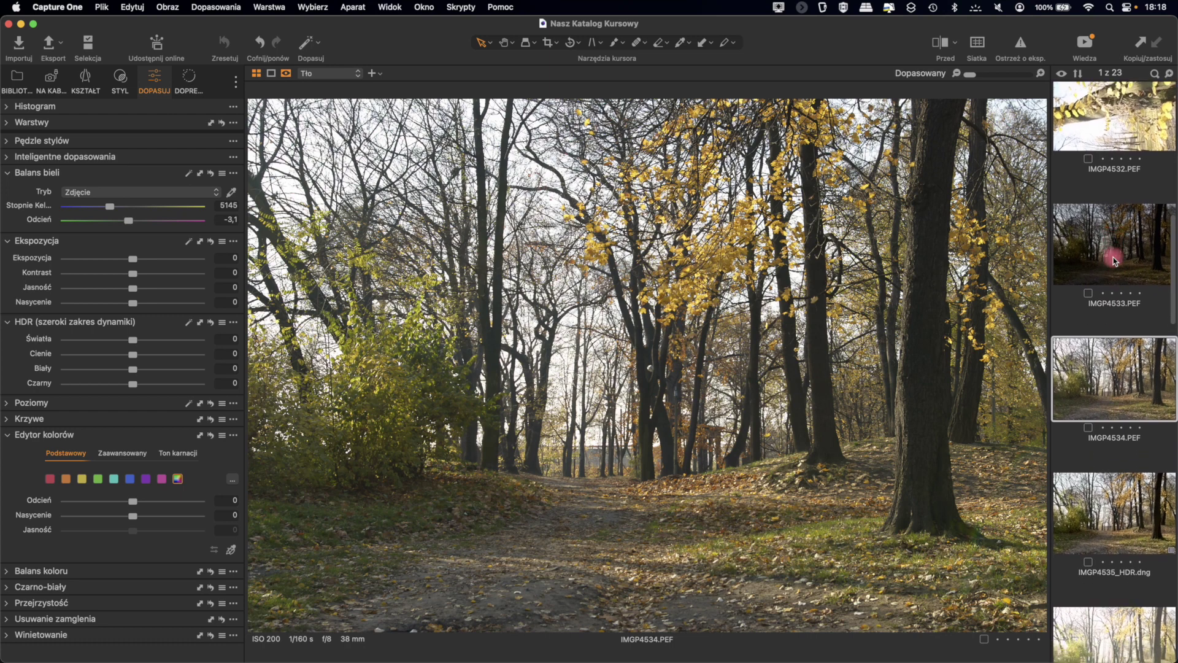
scroll(1113, 257, down, 1)
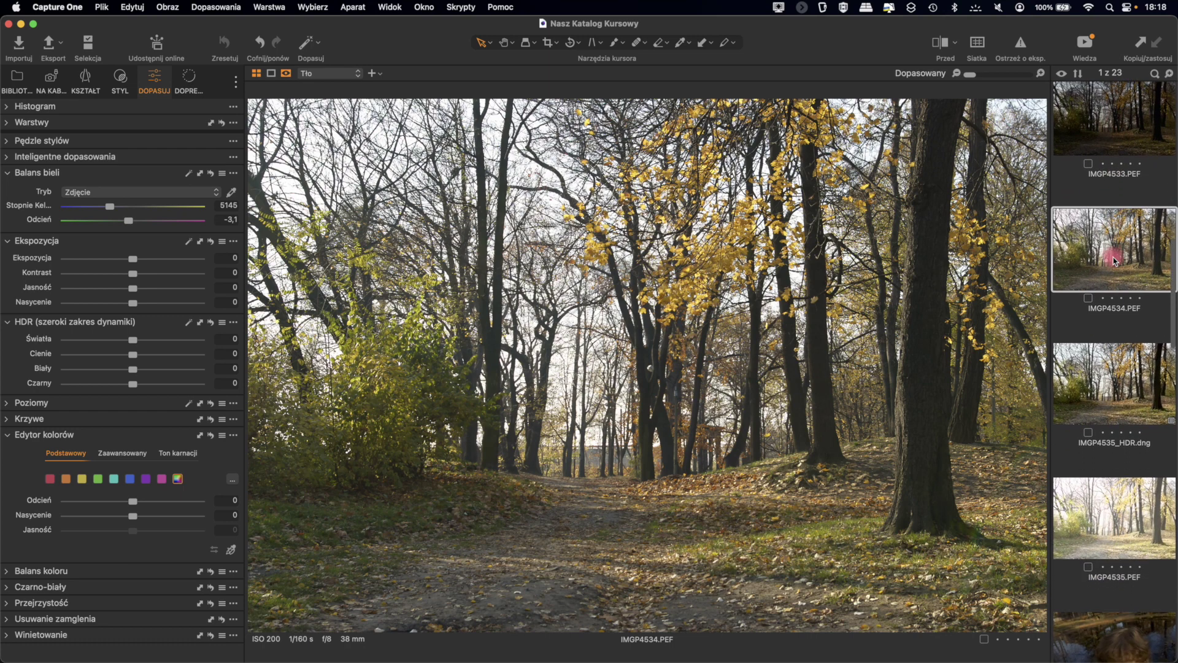
click(1109, 391)
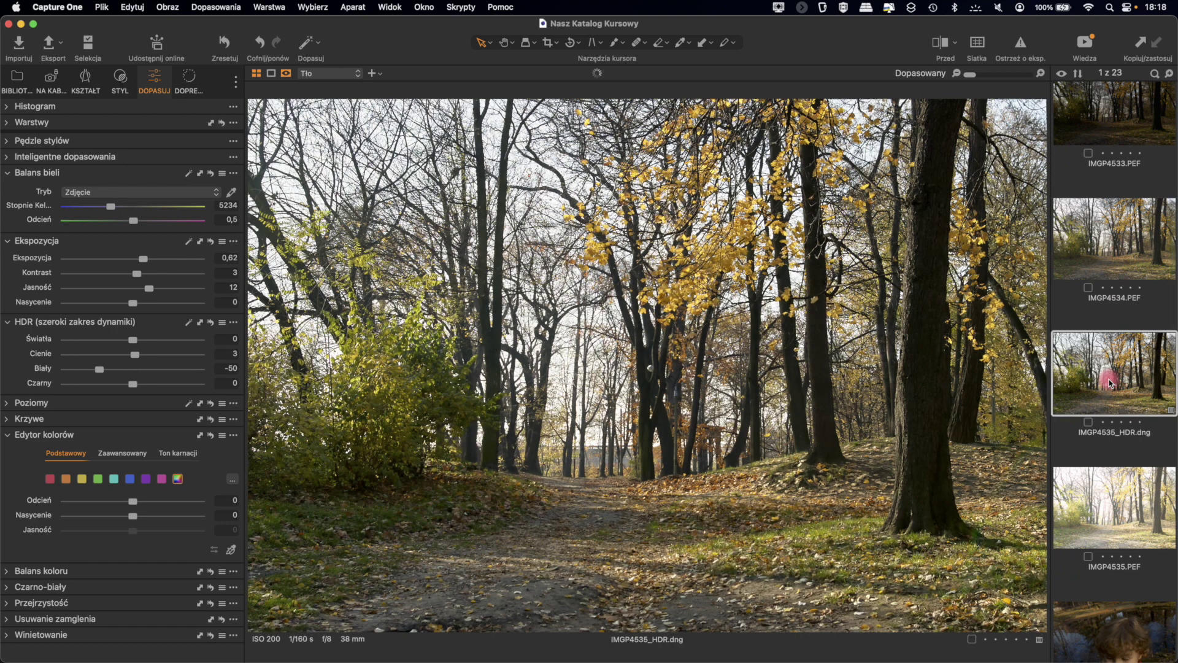
click(1118, 238)
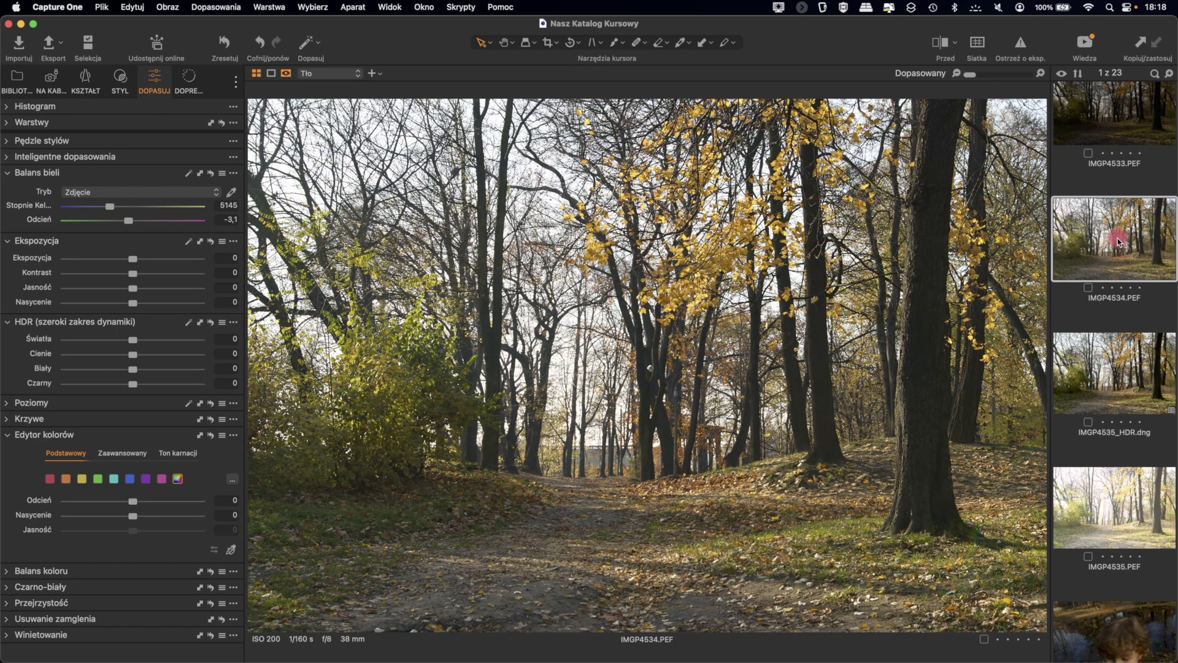
click(1115, 378)
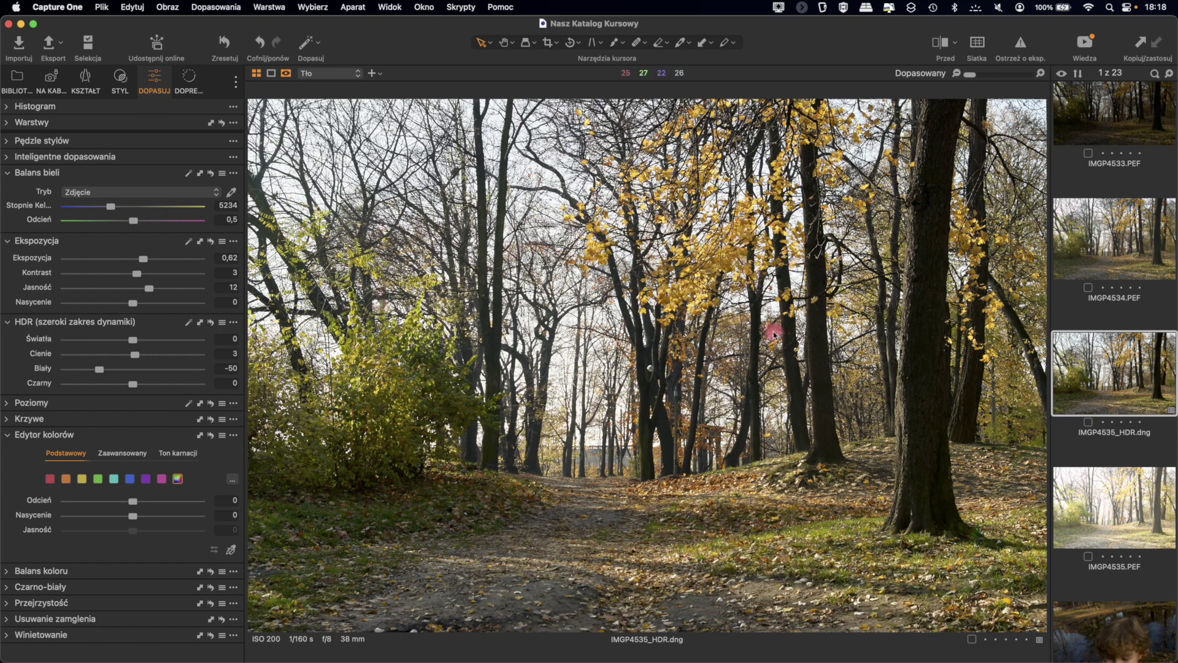
Step: Rotate the sideways tree shot IMGP4530 to the right
scroll(1072, 439, up, 8)
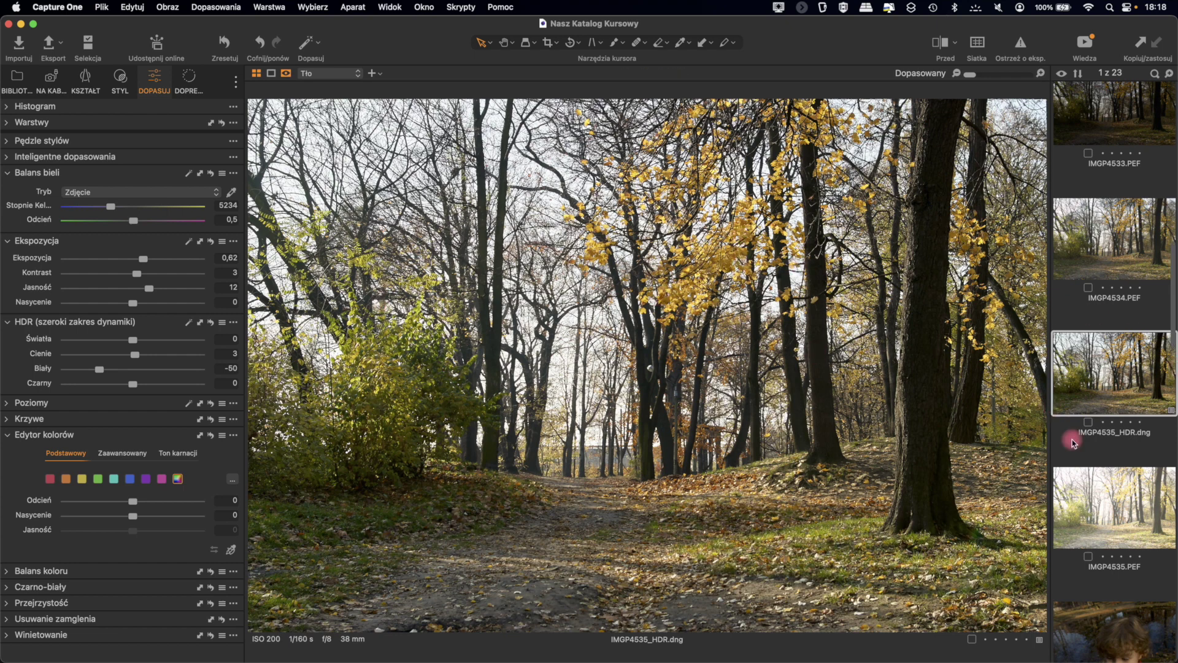
scroll(1072, 439, up, 3)
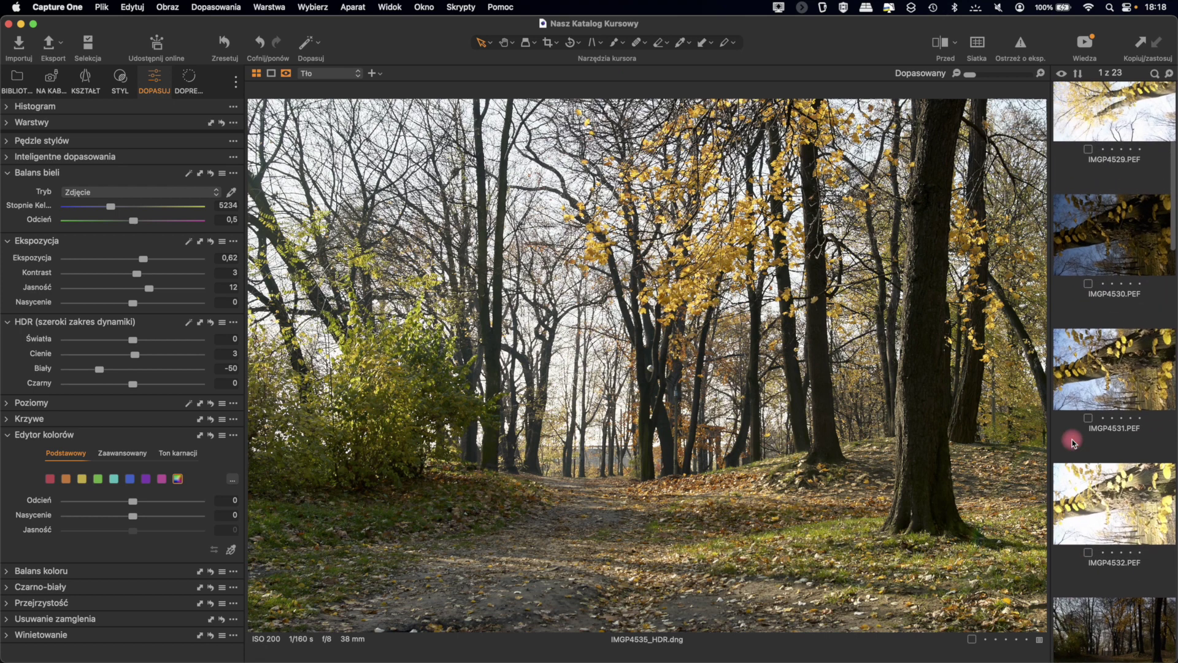
click(1126, 247)
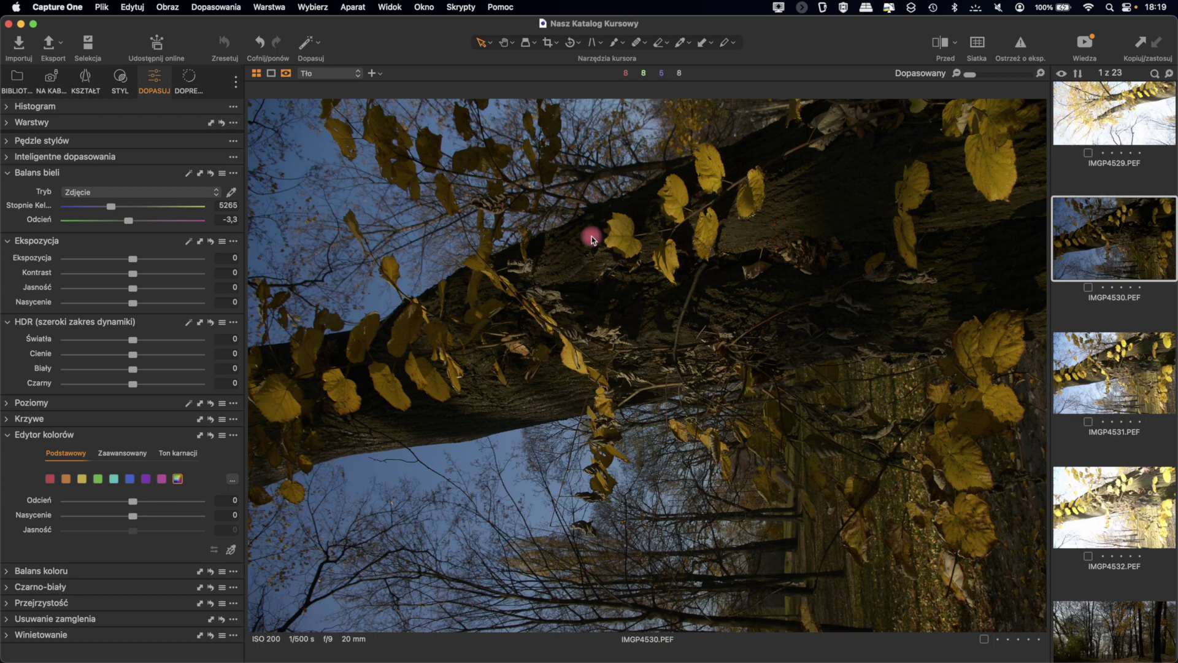
click(216, 6)
mouse_move(362, 161)
click(438, 175)
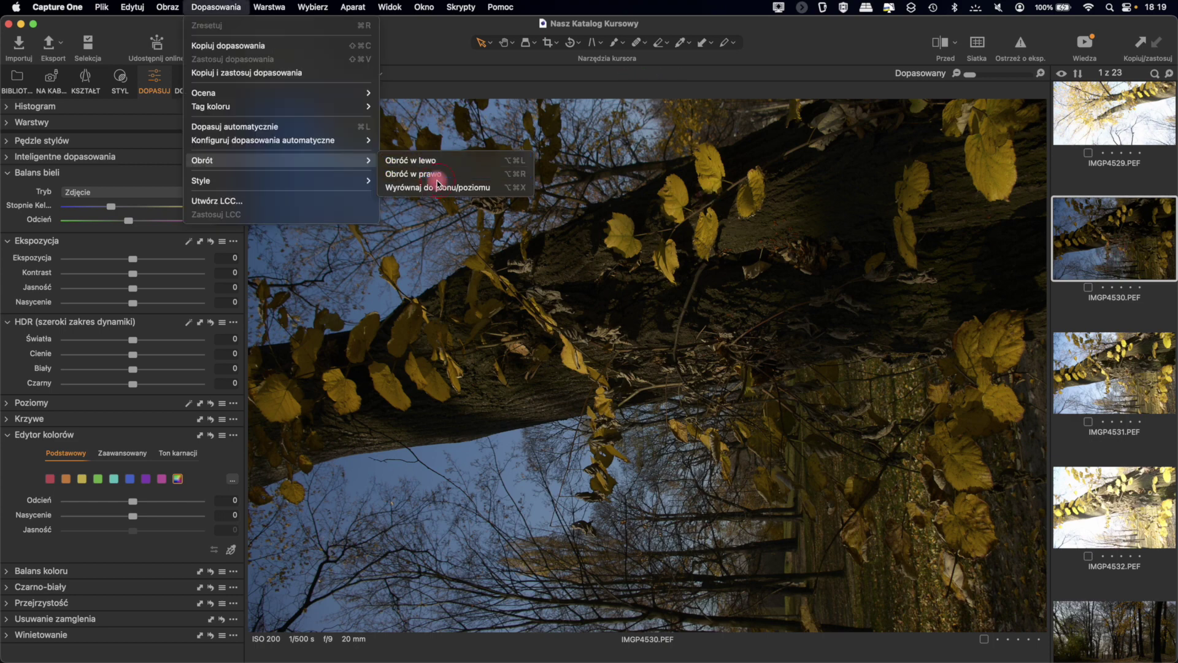
Step: Rotate the remaining sideways tree shots IMGP4531 and IMGP4532 to the right together
click(1121, 418)
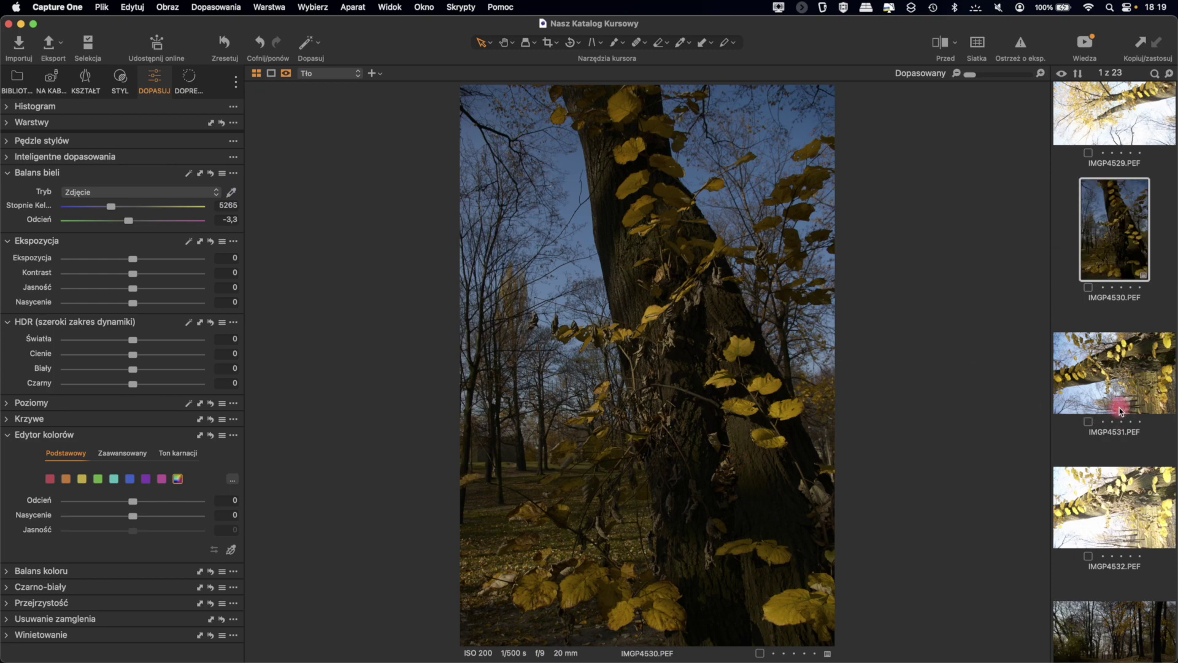
super+click(1092, 487)
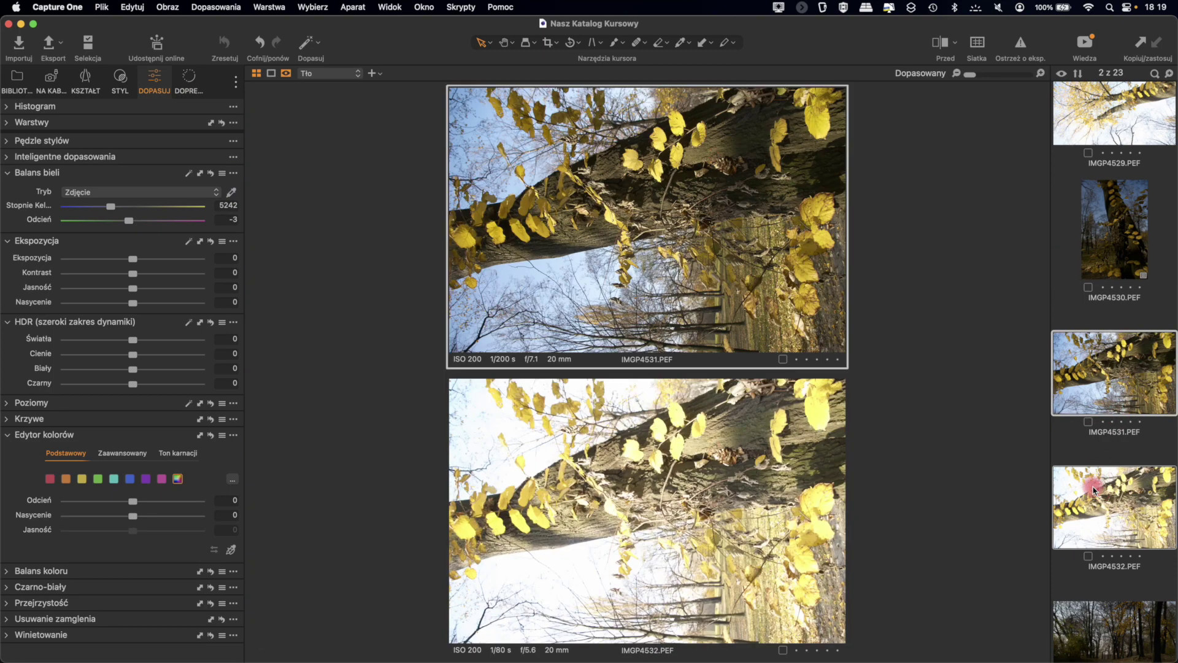
click(228, 7)
mouse_move(247, 161)
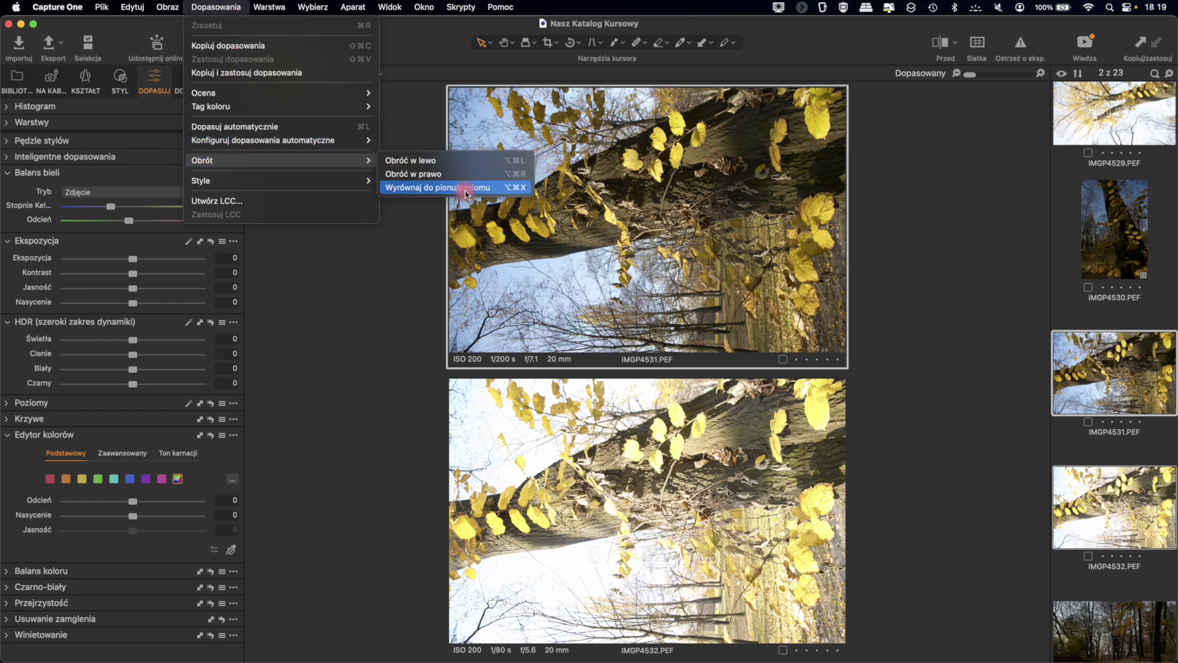
click(454, 174)
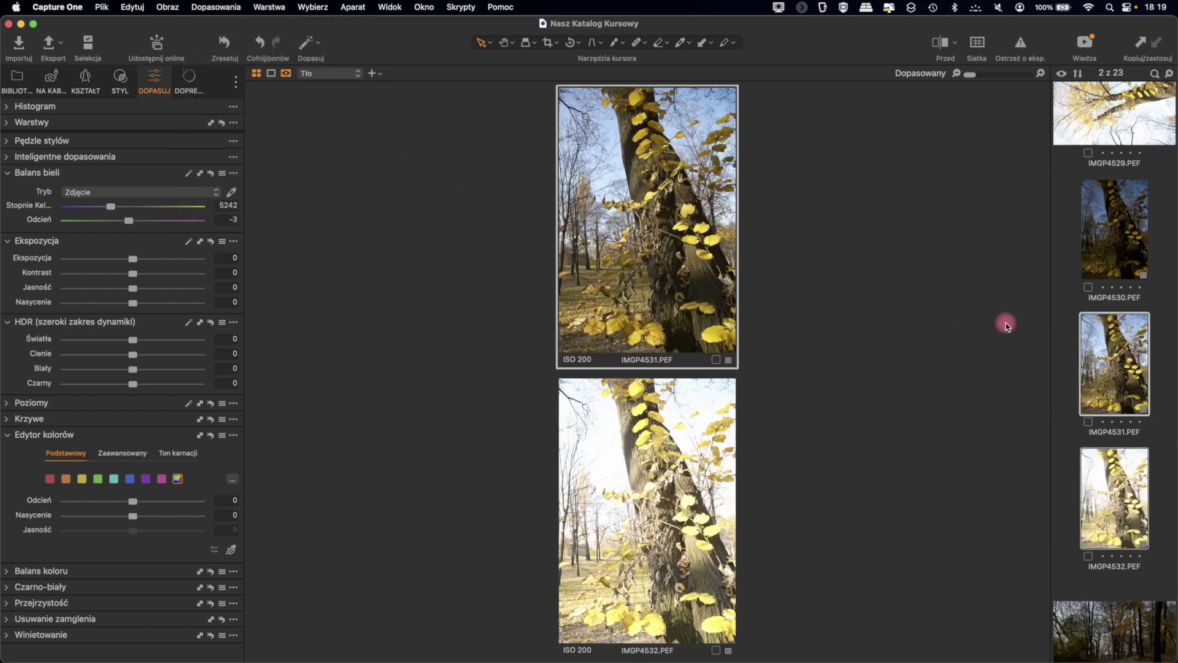
Step: Merge the tree exposures IMGP4530, IMGP4531 and IMGP4532 into an HDR image with automatic adjustment and automatic alignment enabled
click(1165, 275)
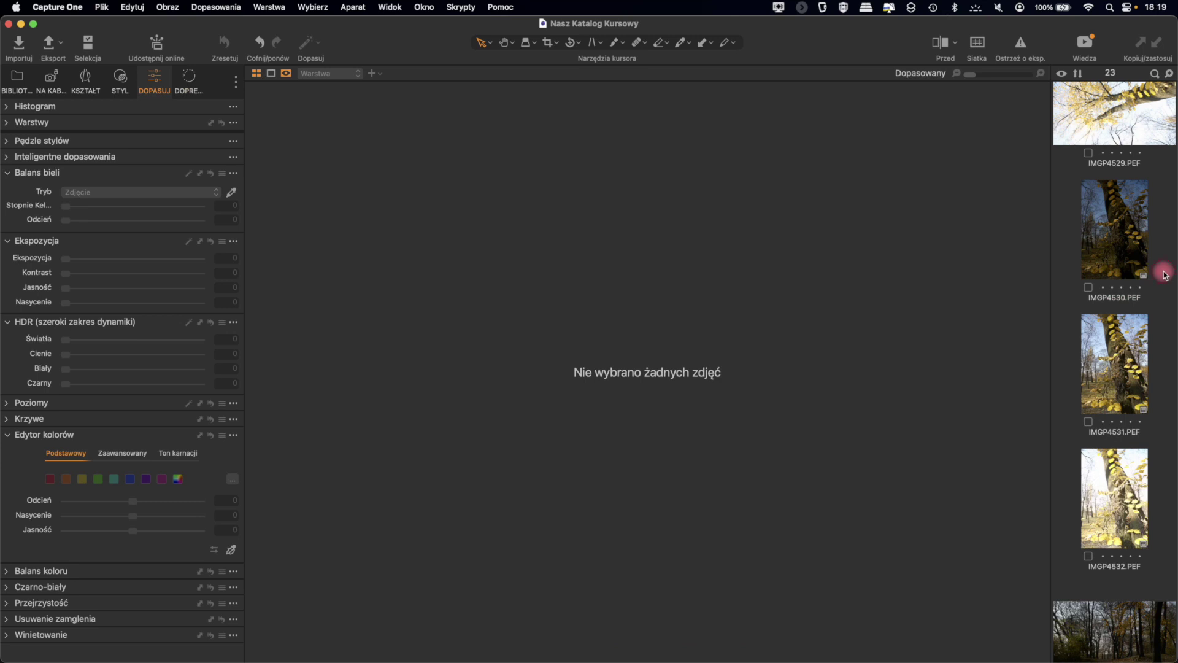
click(1103, 252)
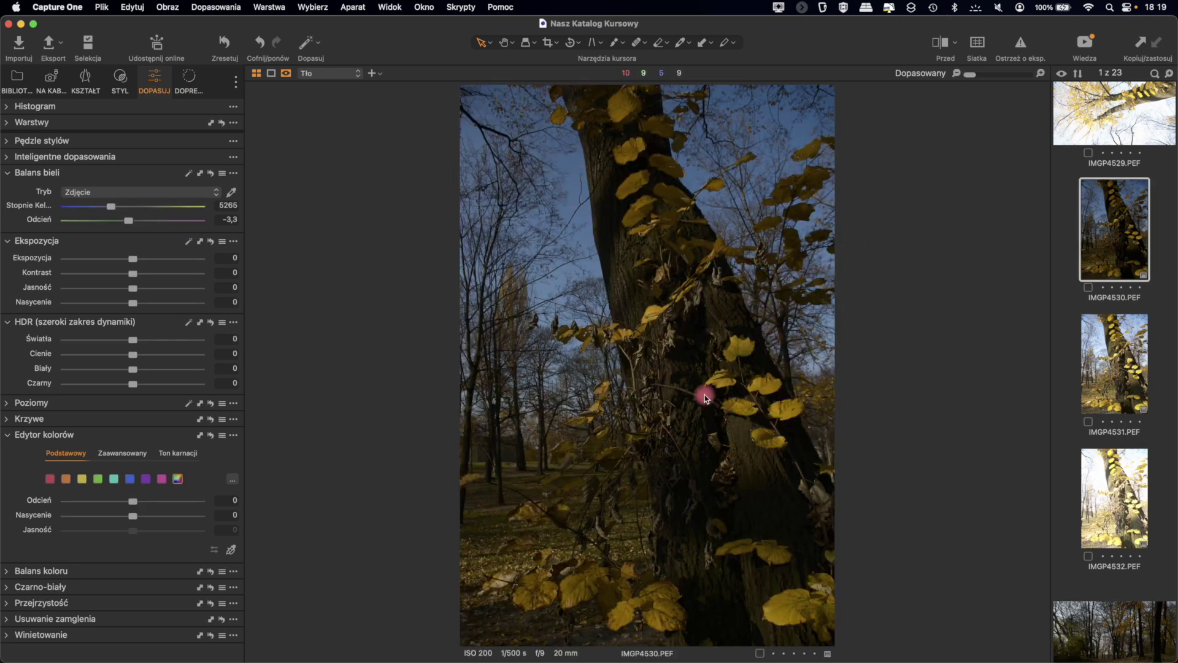
click(1134, 382)
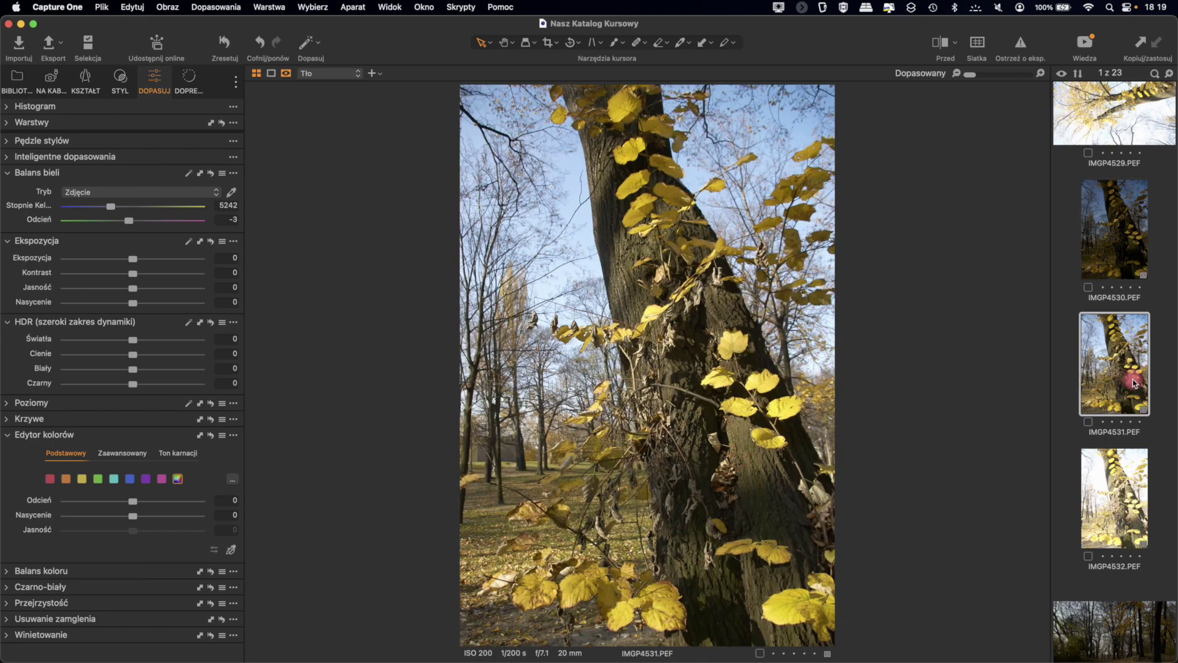
click(1104, 473)
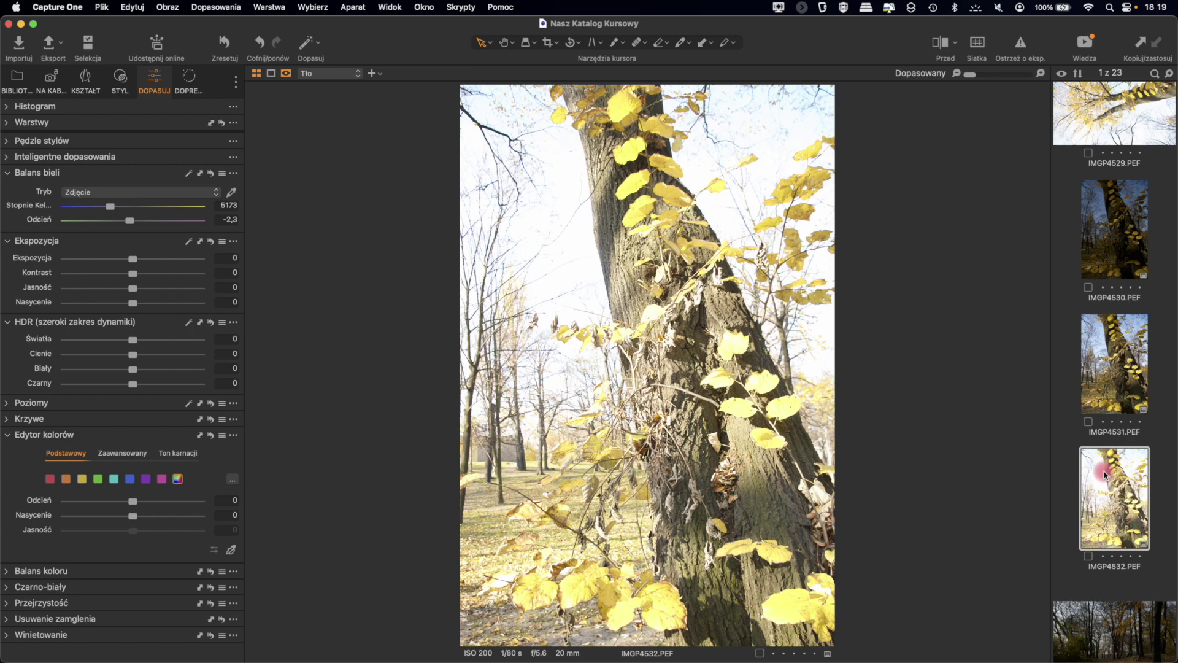
super+click(1110, 408)
super+click(1122, 269)
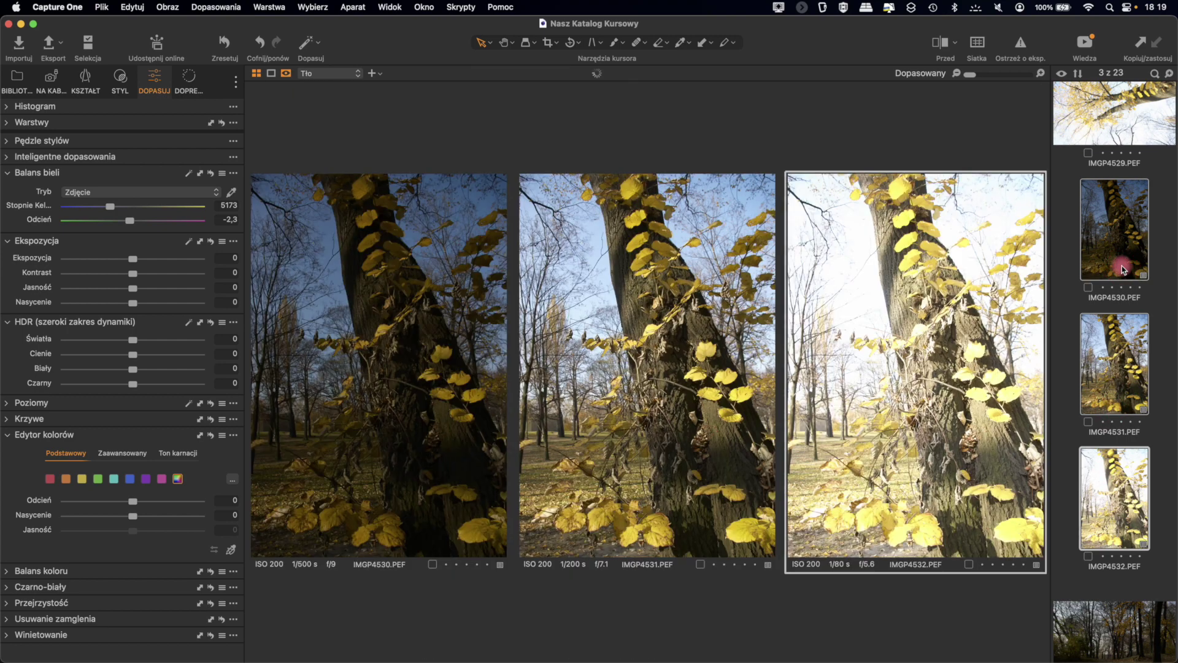
right_click(619, 355)
mouse_move(655, 311)
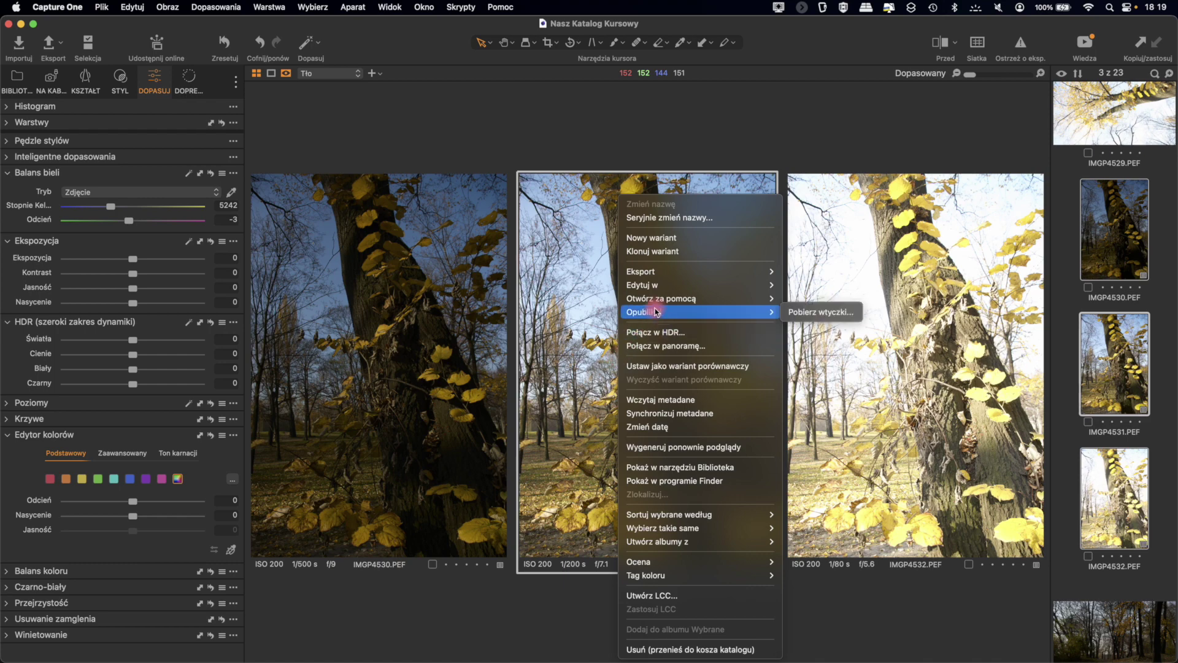
click(659, 333)
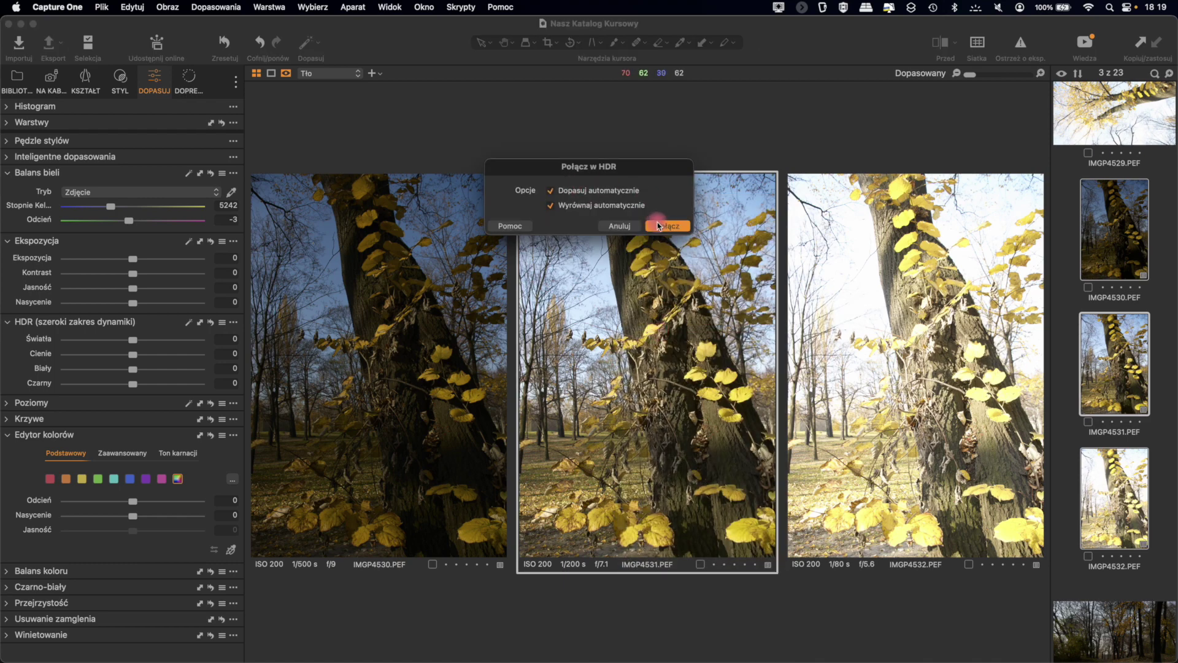
click(657, 223)
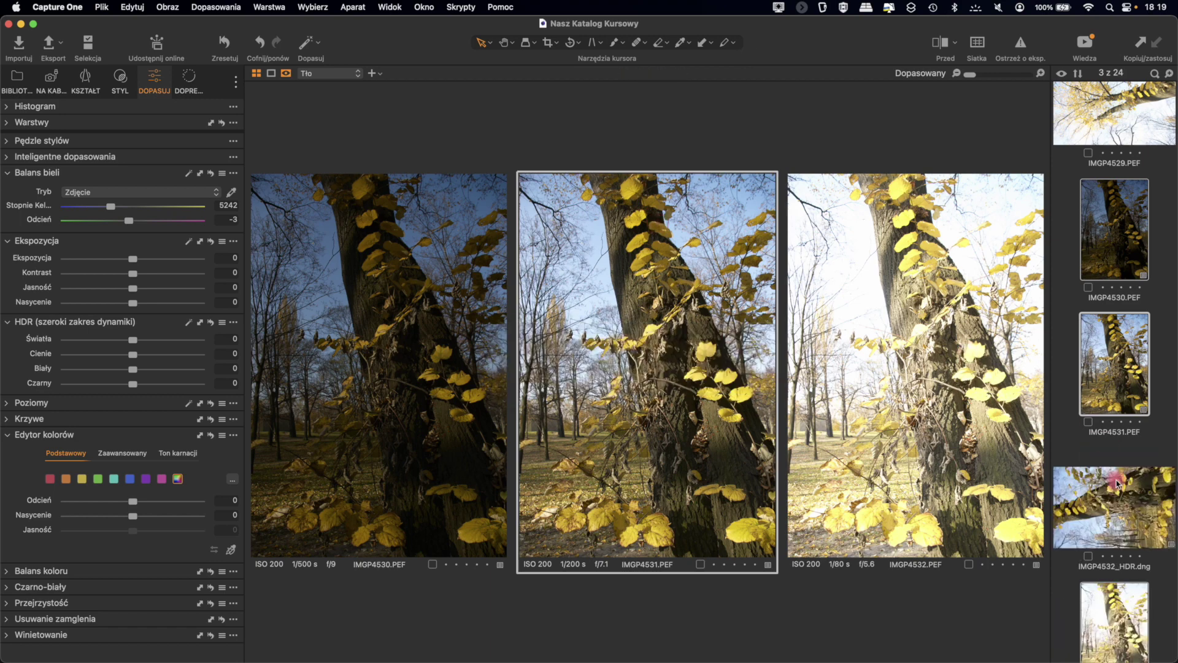
Step: Rotate the merged tree image IMGP4532_HDR.dng to the right
click(1124, 521)
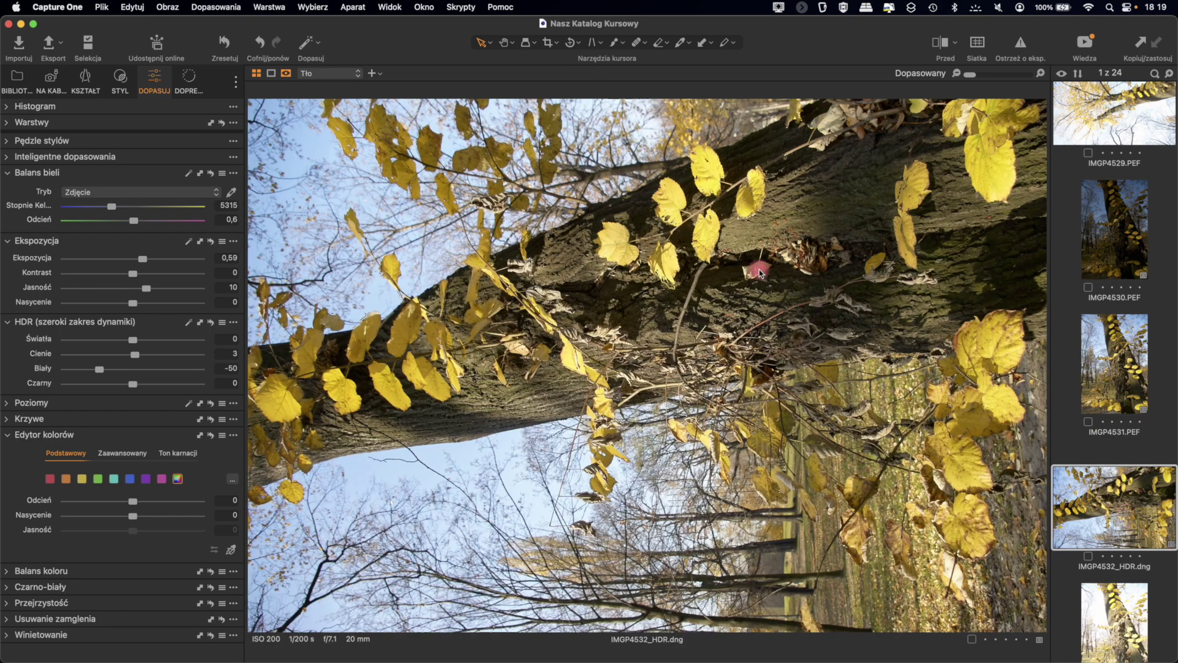
click(203, 8)
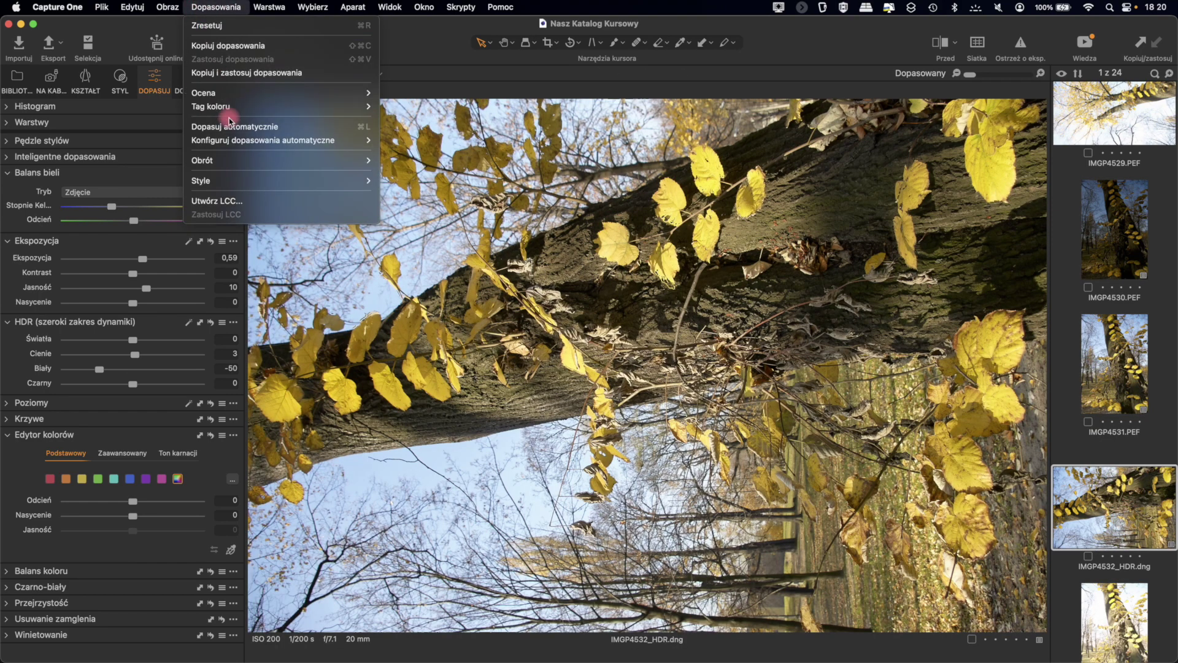
mouse_move(237, 155)
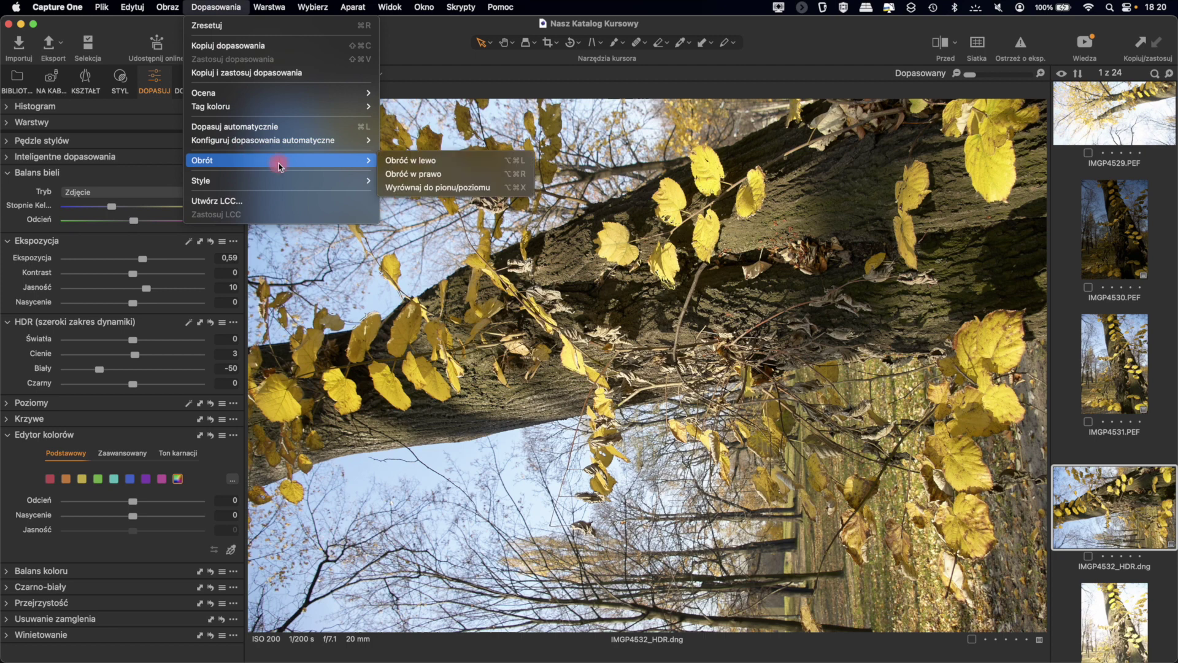
click(440, 174)
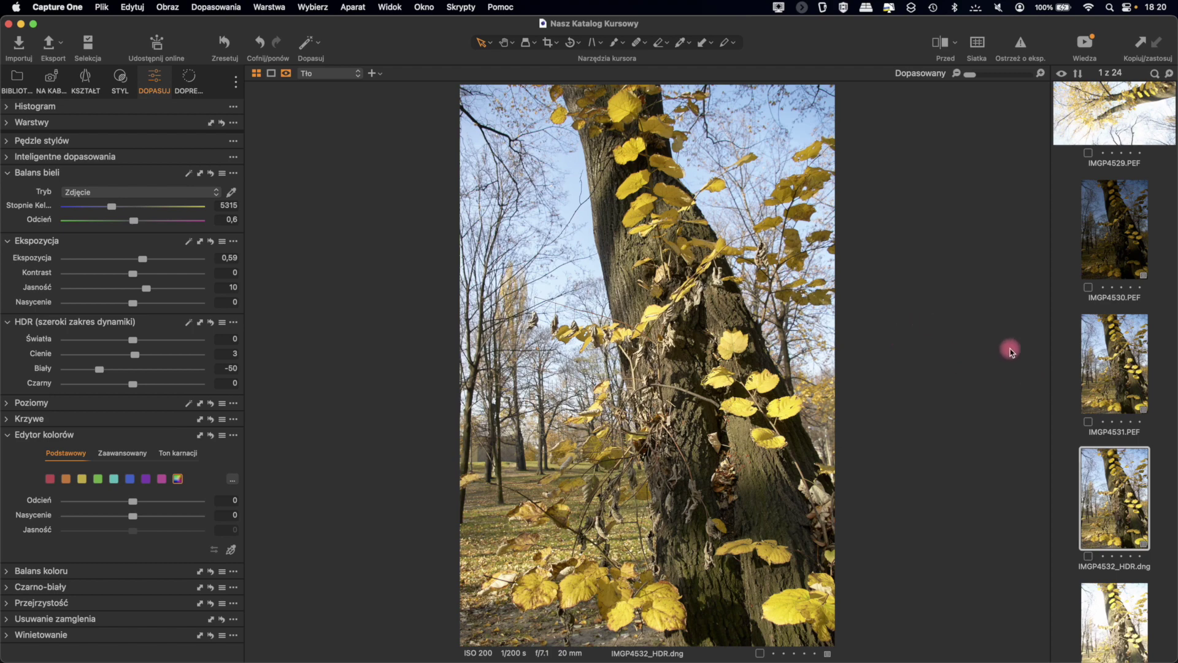
Step: Compare the merged tree image IMGP4532_HDR.dng with the middle exposure IMGP4531, switching repeatedly between them
click(1115, 377)
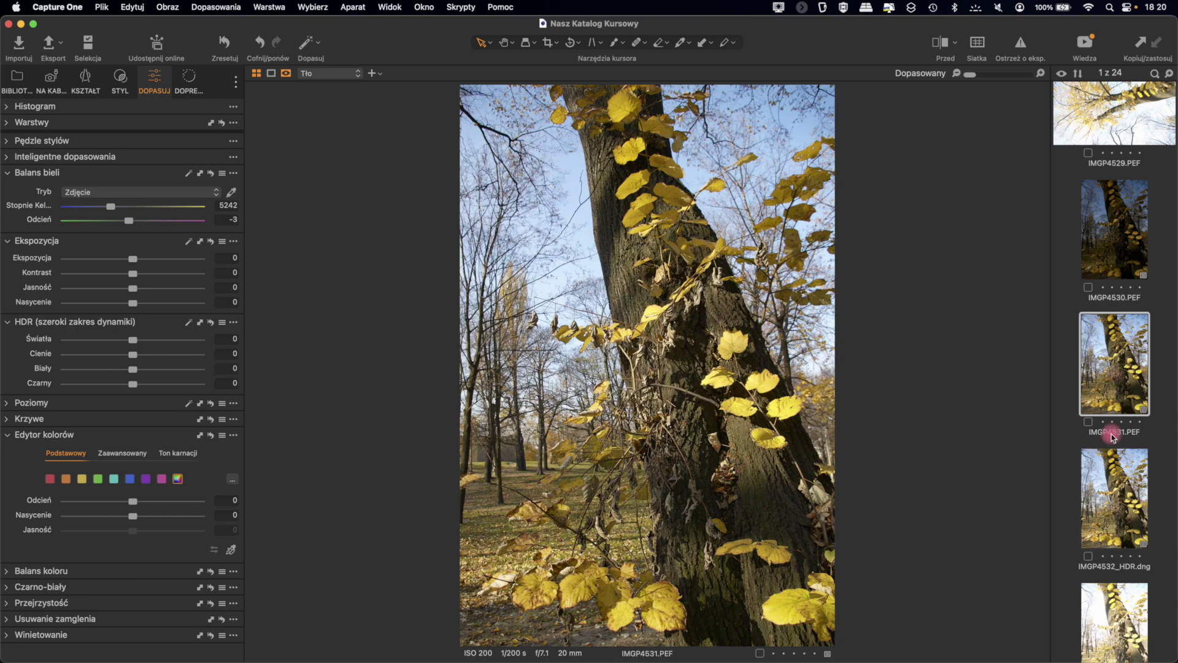
click(1106, 487)
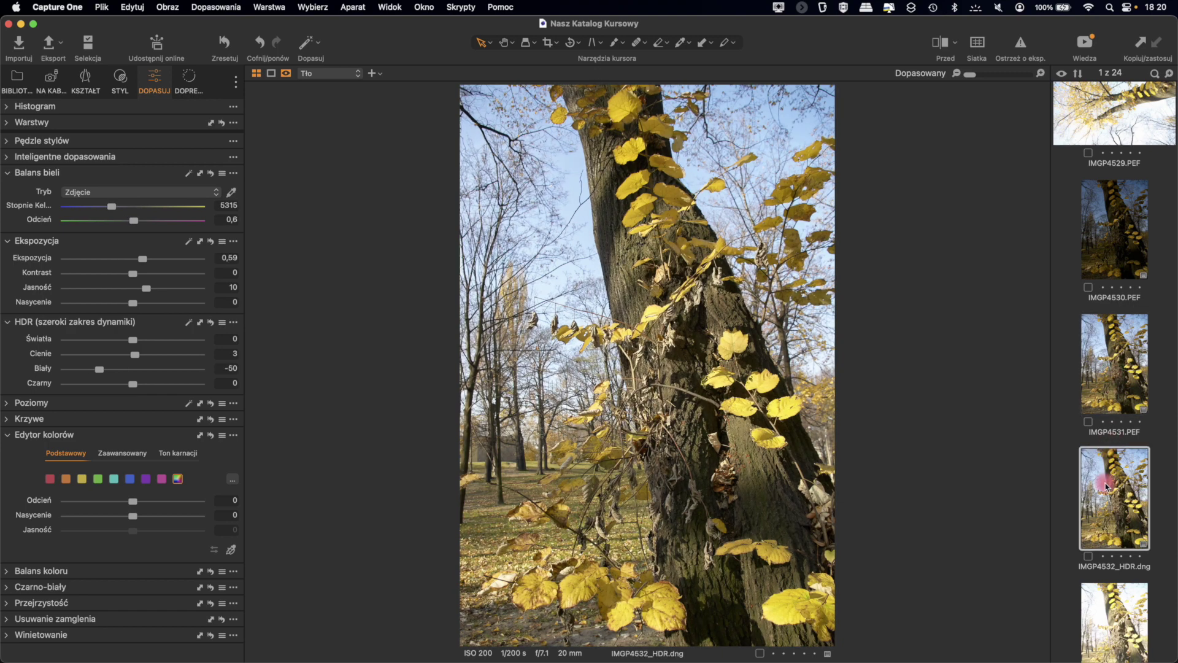
click(1107, 385)
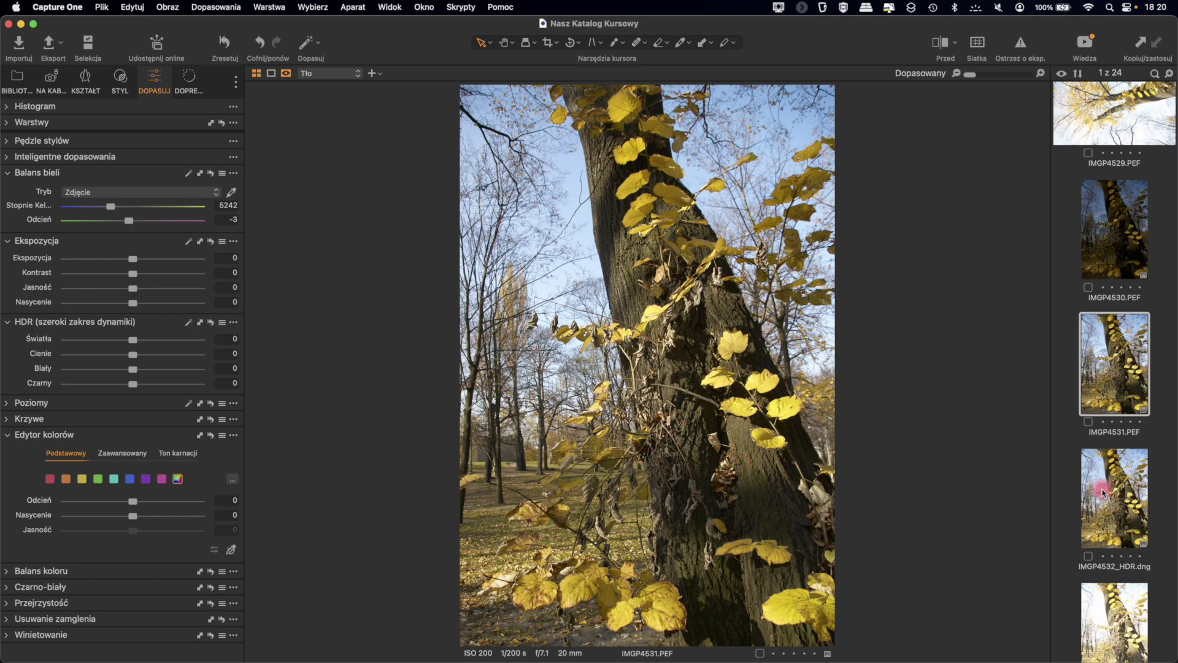
click(1101, 489)
click(1108, 373)
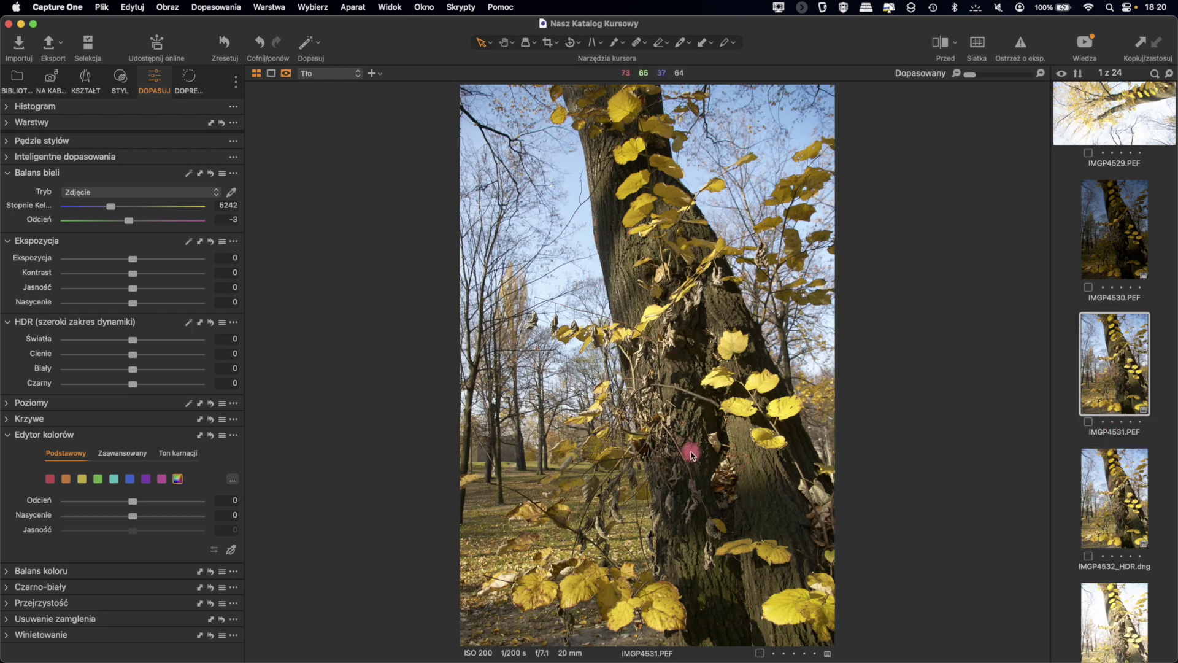
click(1112, 491)
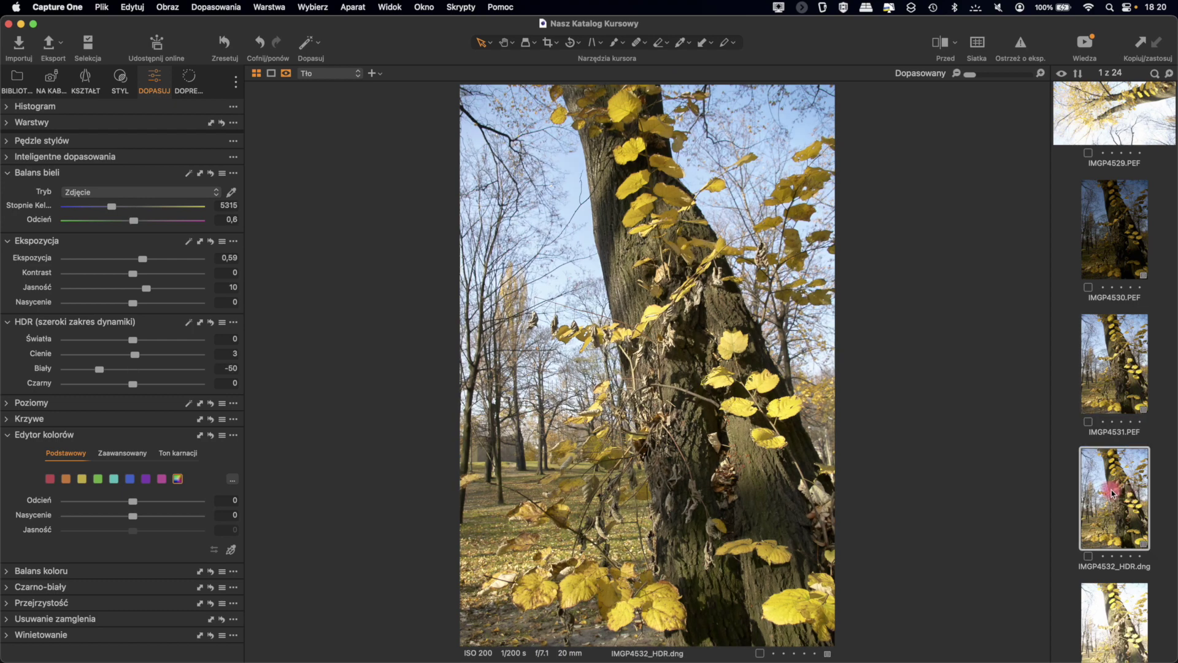
click(1109, 376)
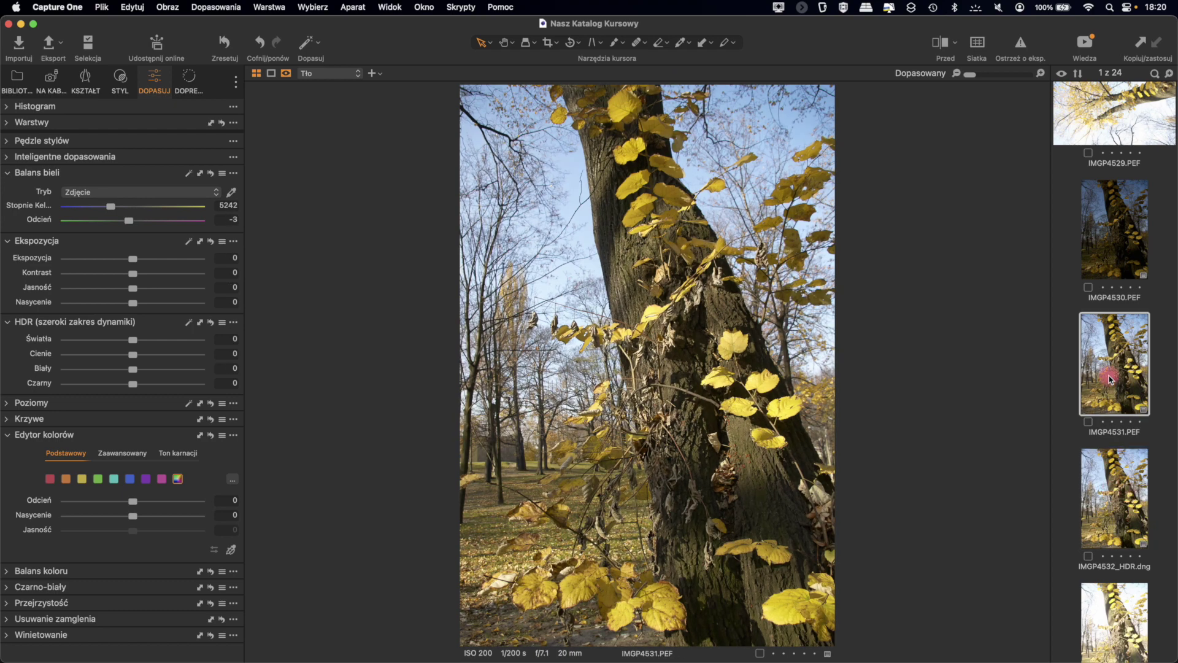
click(1110, 502)
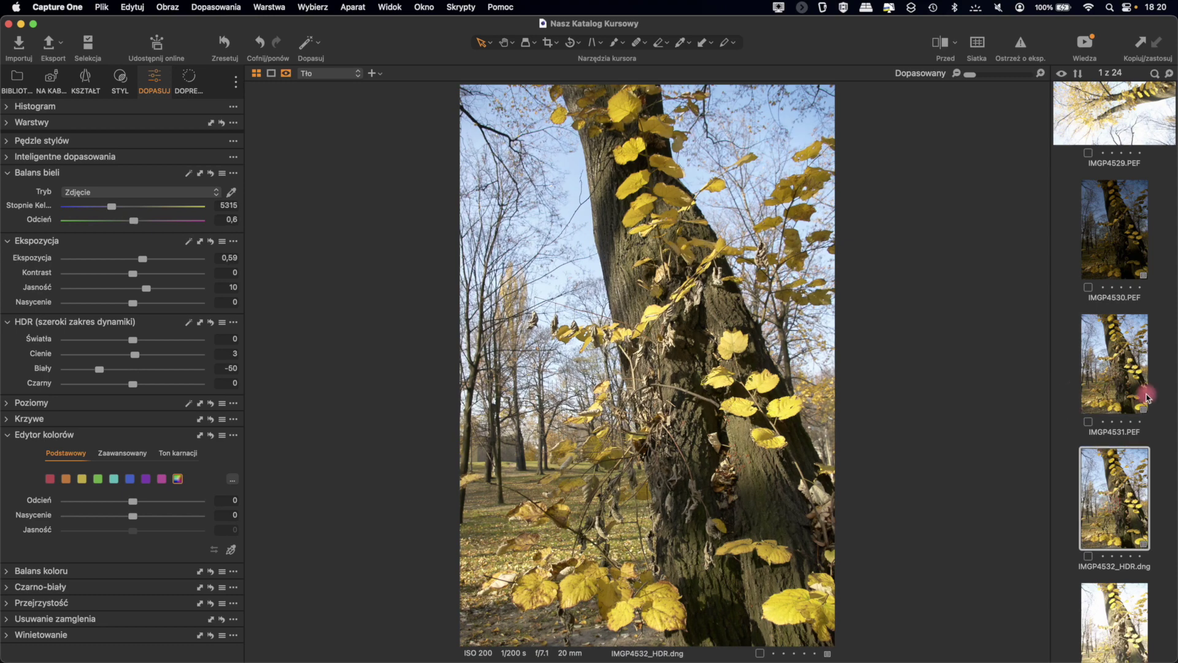
Step: Find the bracketed portrait series of the child and view the exposures IMGP4557, IMGP4558 and IMGP4559 one by one
scroll(1145, 395, down, 3)
scroll(1144, 396, down, 2)
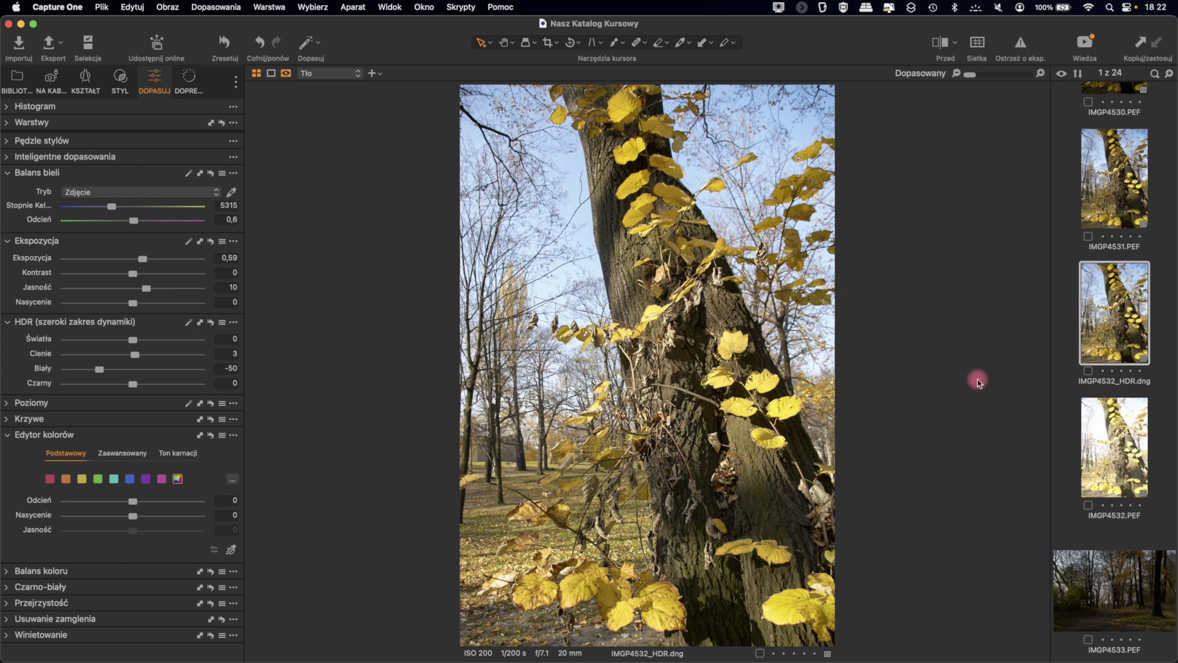
scroll(1114, 304, up, 10)
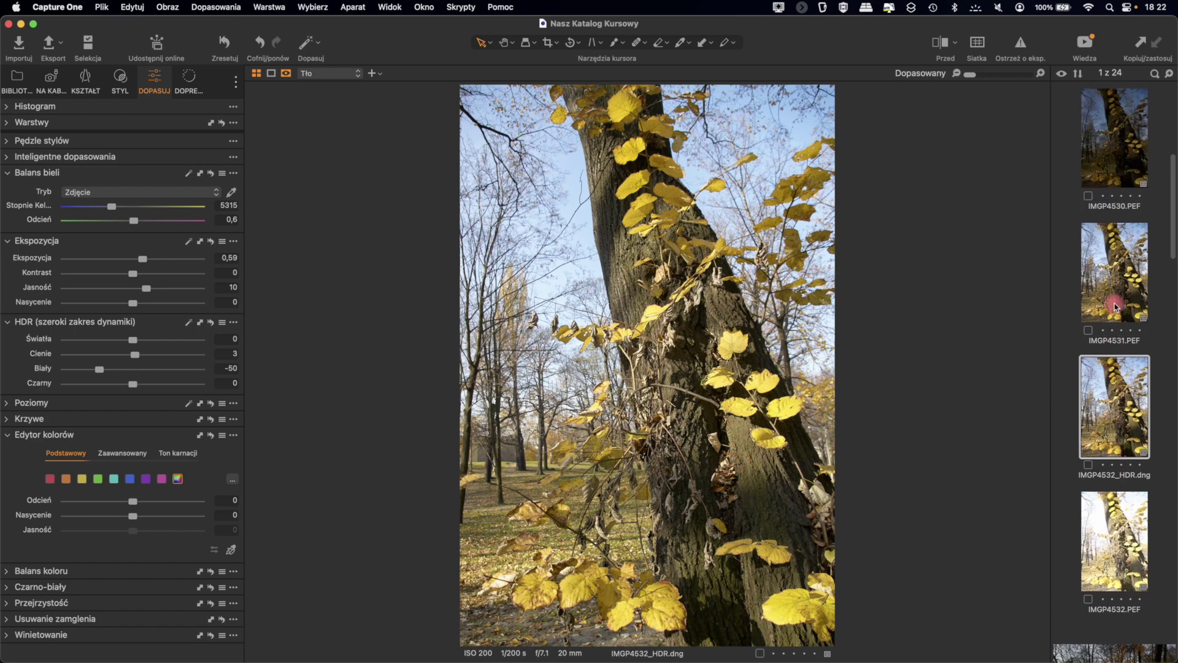
scroll(1114, 306, down, 10)
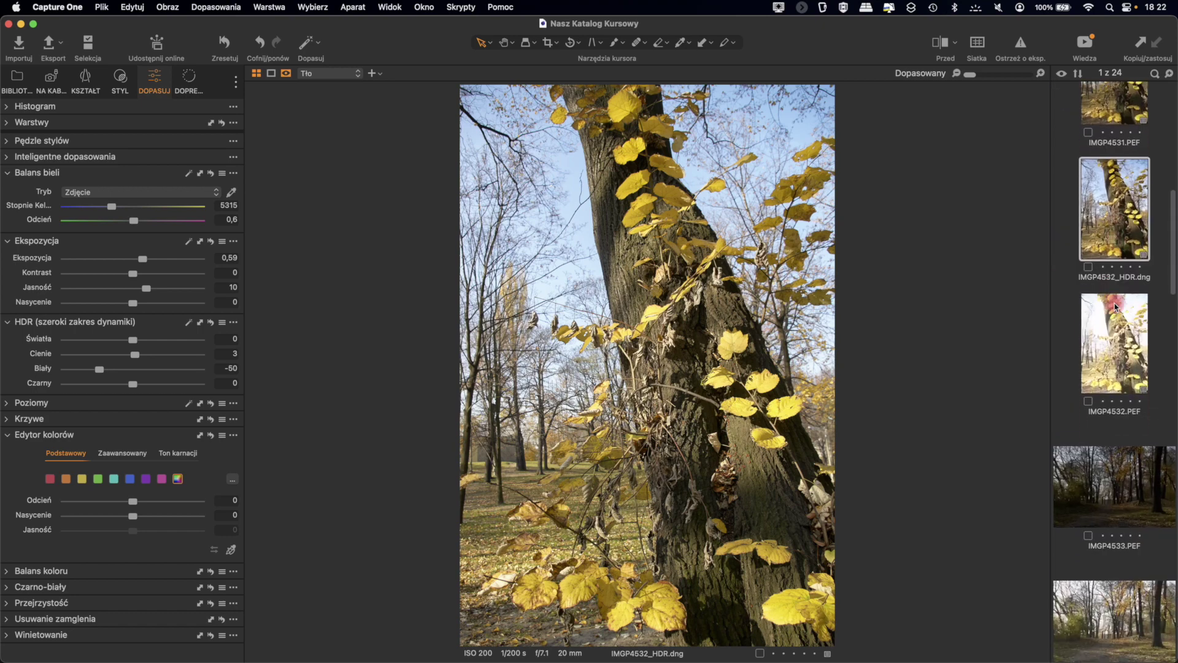
scroll(1114, 303, down, 6)
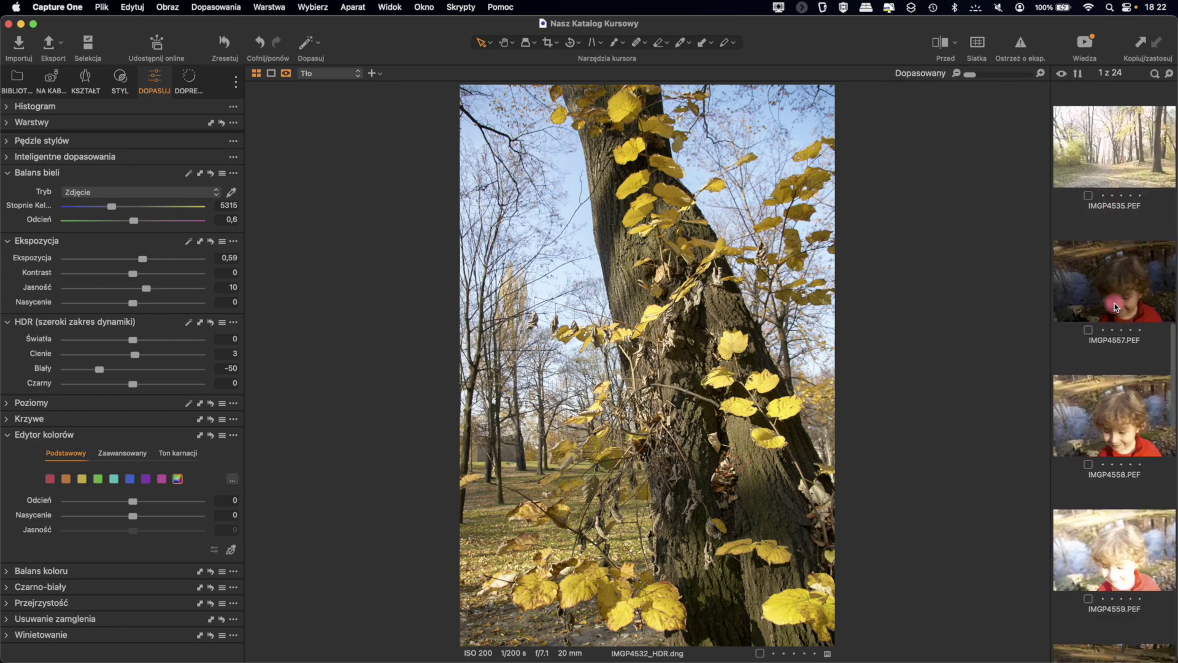
click(1118, 220)
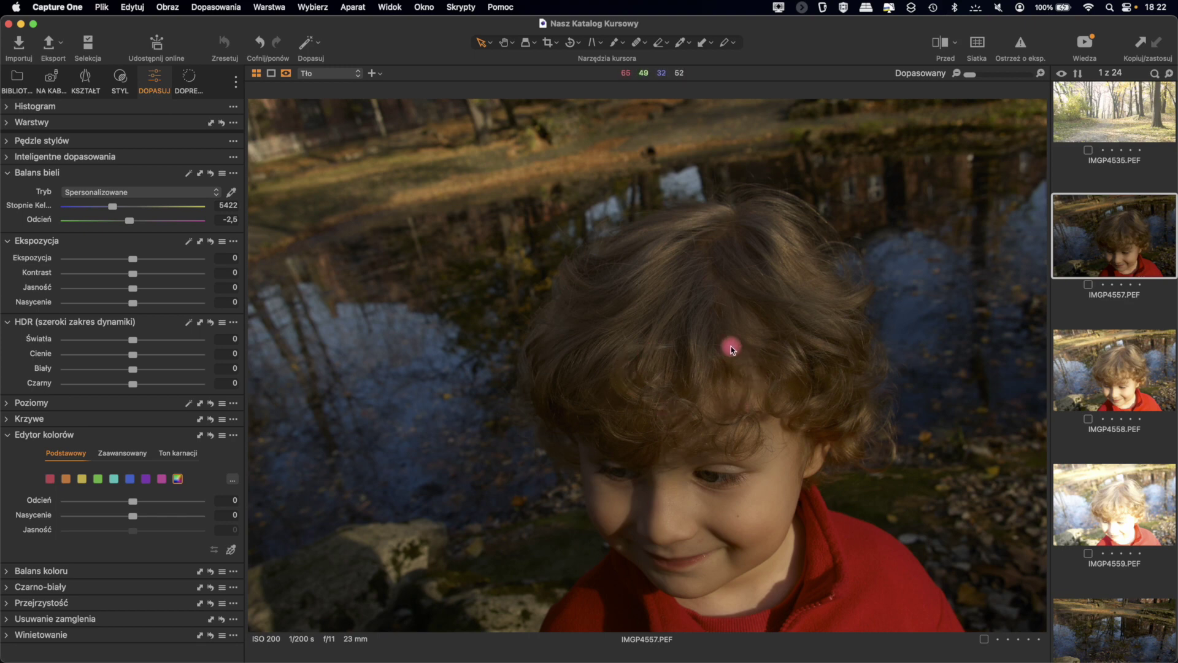
click(1096, 367)
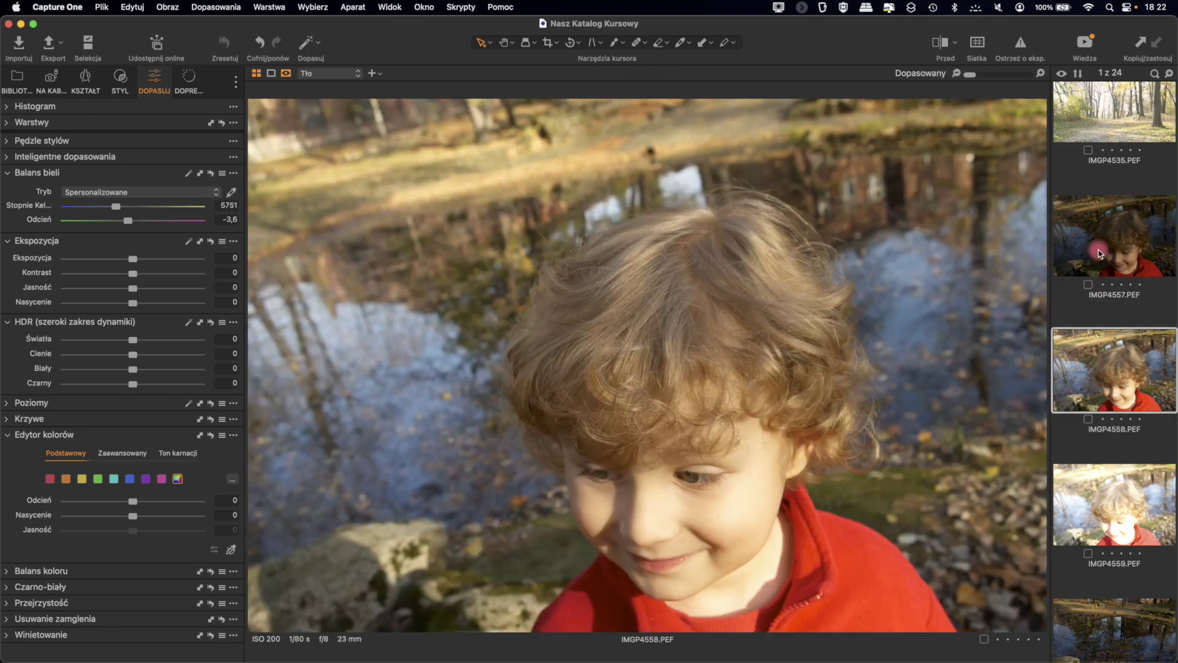
click(1093, 498)
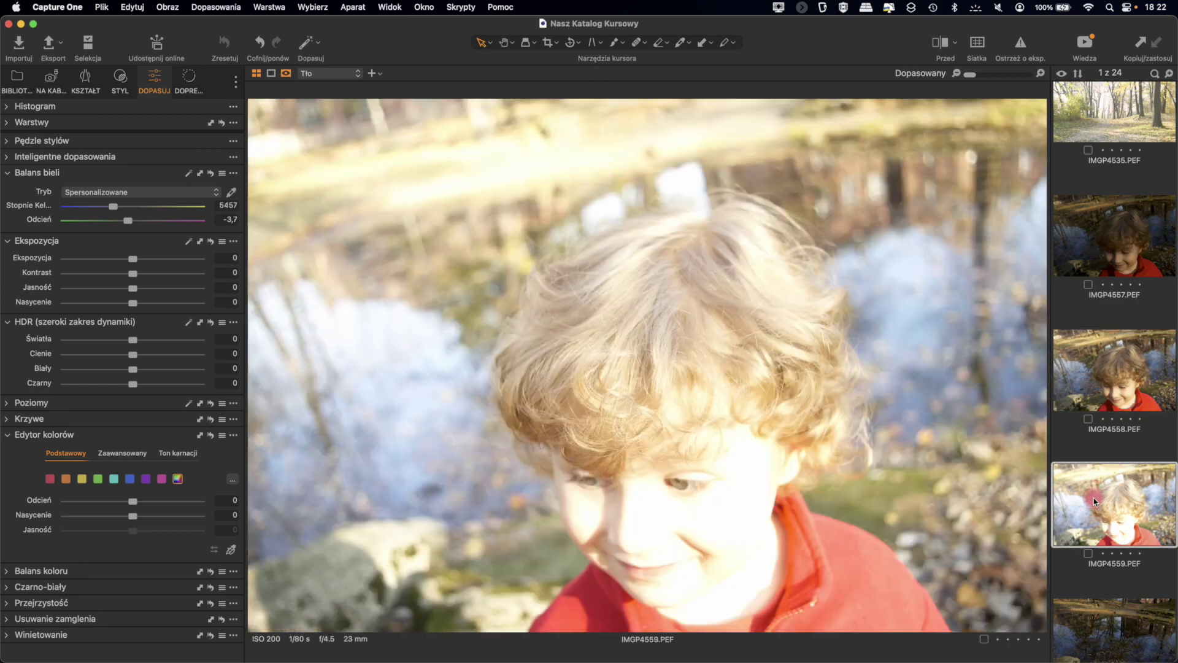
Step: Compare the child's head position between IMGP4558 and IMGP4559, and between IMGP4557 and IMGP4558
click(1106, 388)
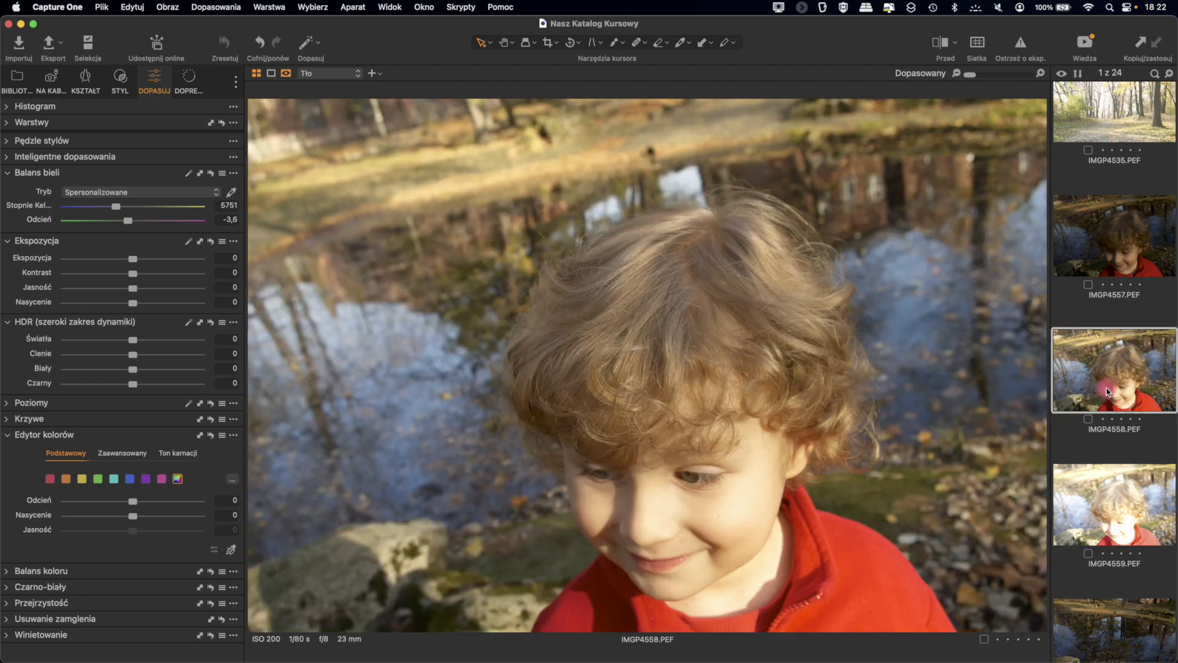
click(1096, 480)
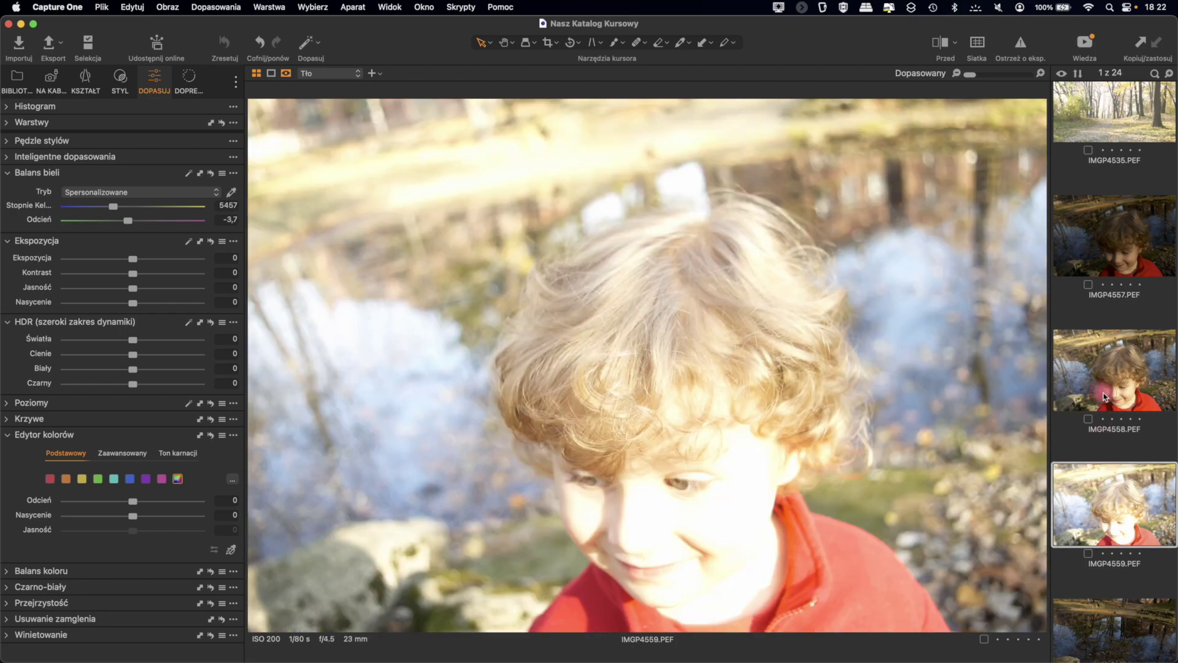
click(1103, 393)
click(1102, 485)
click(1102, 385)
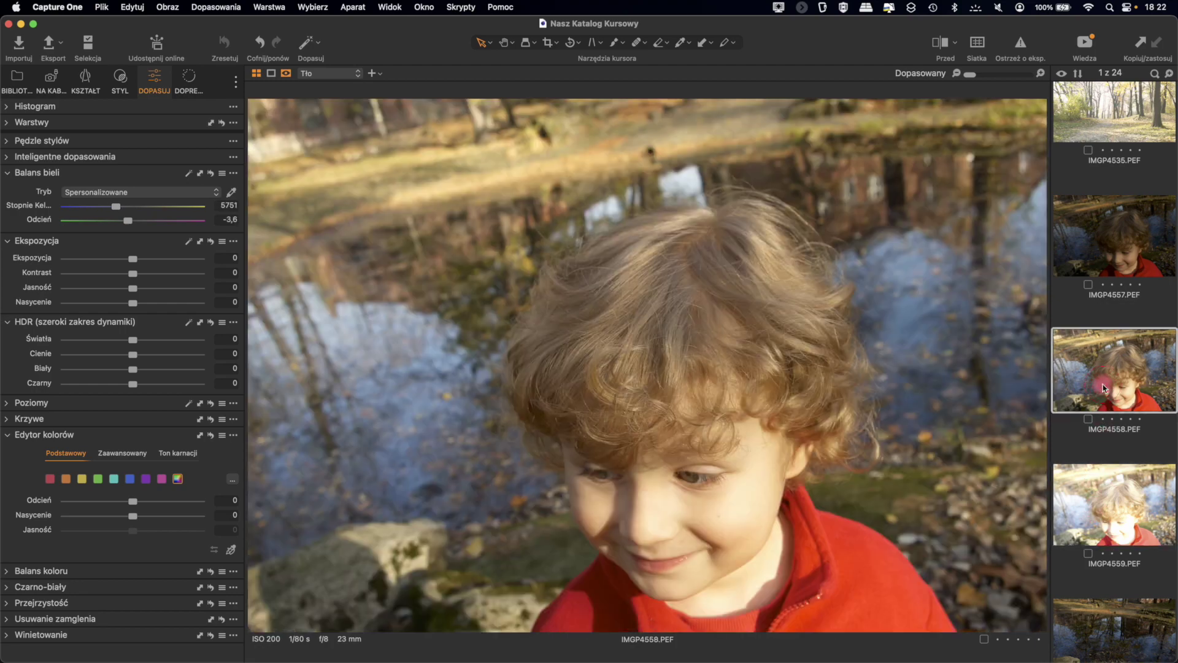
click(1113, 268)
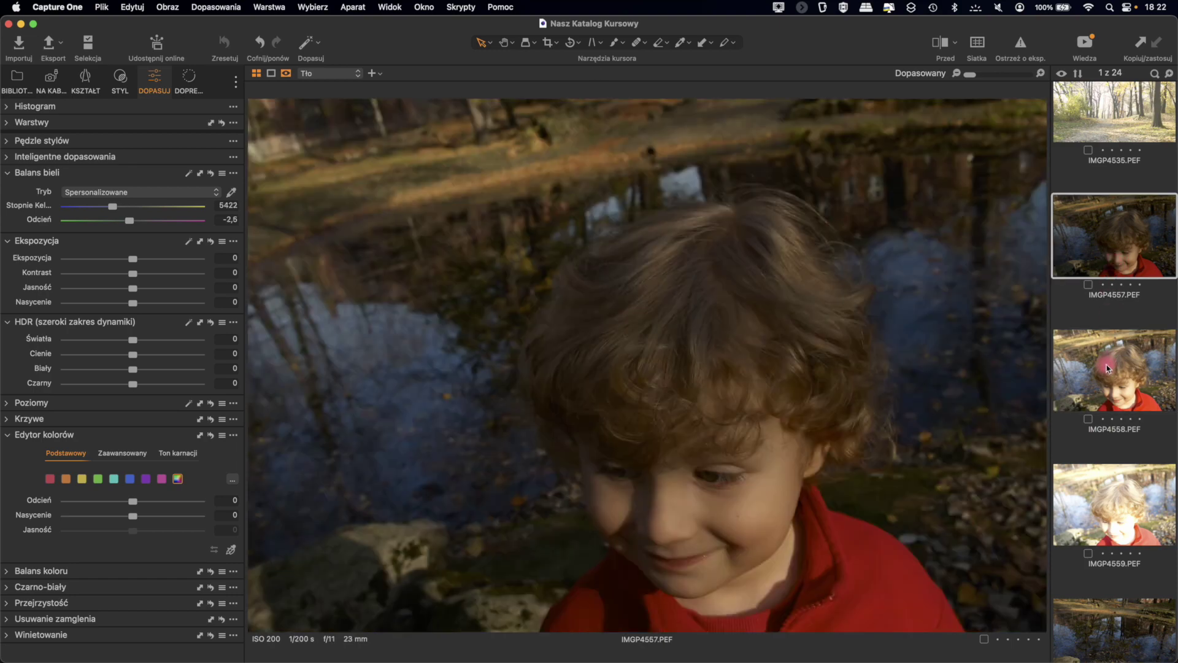
click(1107, 364)
click(1106, 270)
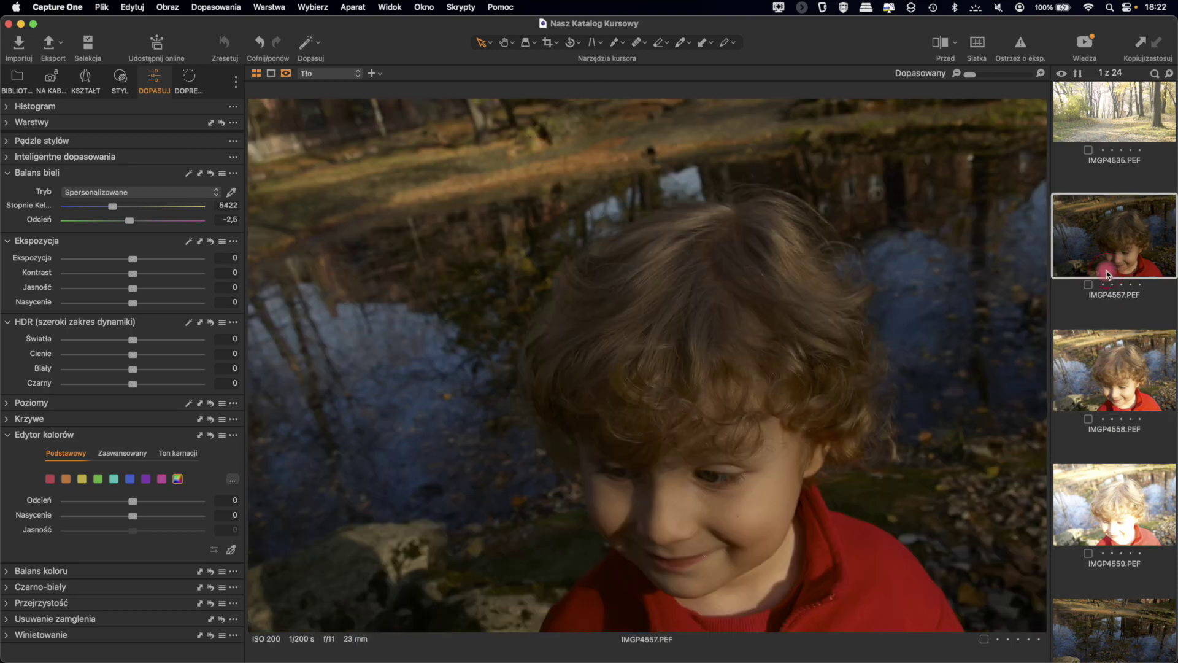
Step: Select the three child exposures IMGP4557, IMGP4558 and IMGP4559 together, with IMGP4558 as the primary image
click(1098, 403)
click(1117, 238)
click(1113, 420)
super+click(1113, 387)
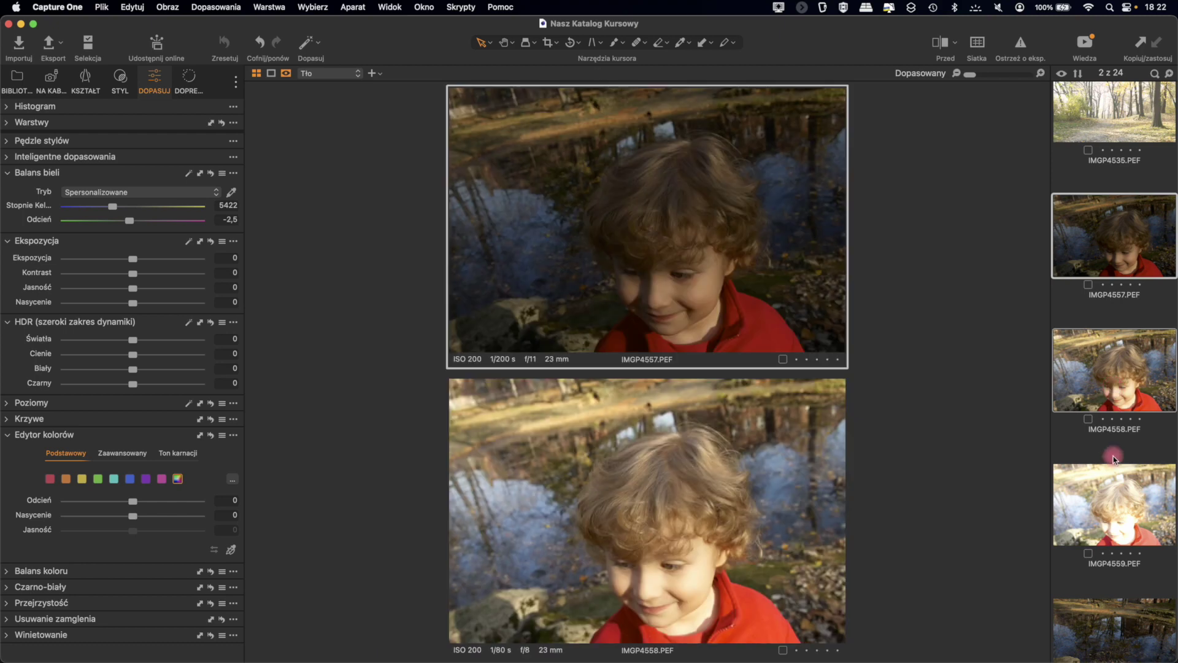
super+click(1105, 526)
click(819, 287)
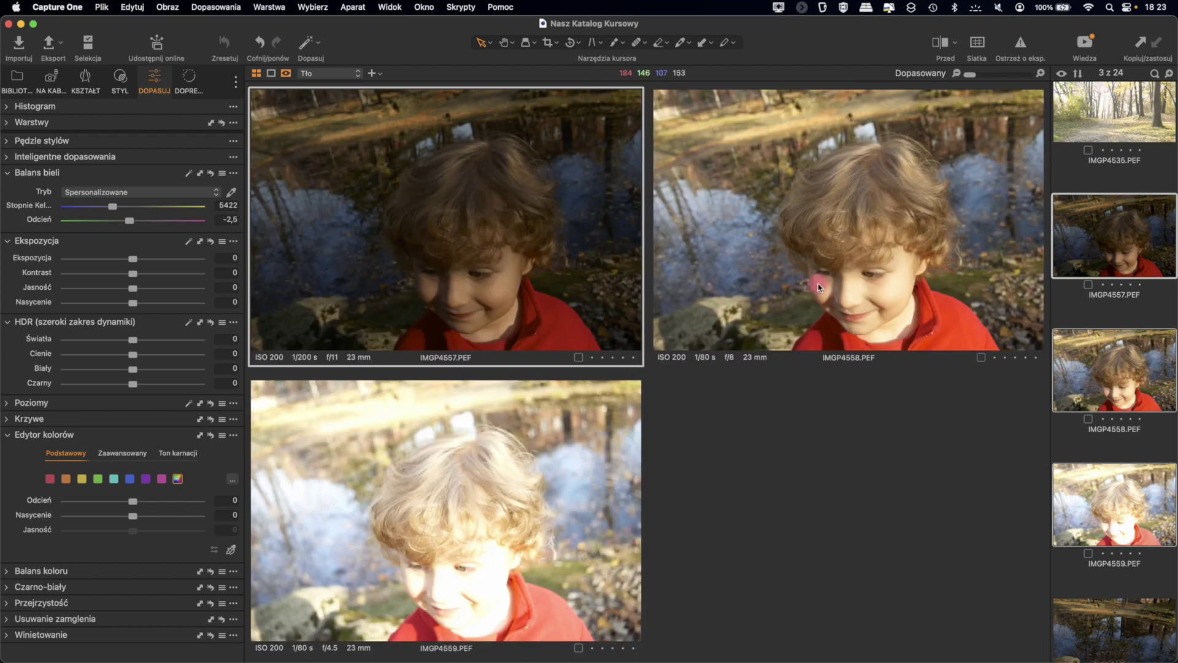
Step: Merge the three selected exposures into an HDR image with automatic adjustment and automatic alignment both enabled
right_click(818, 286)
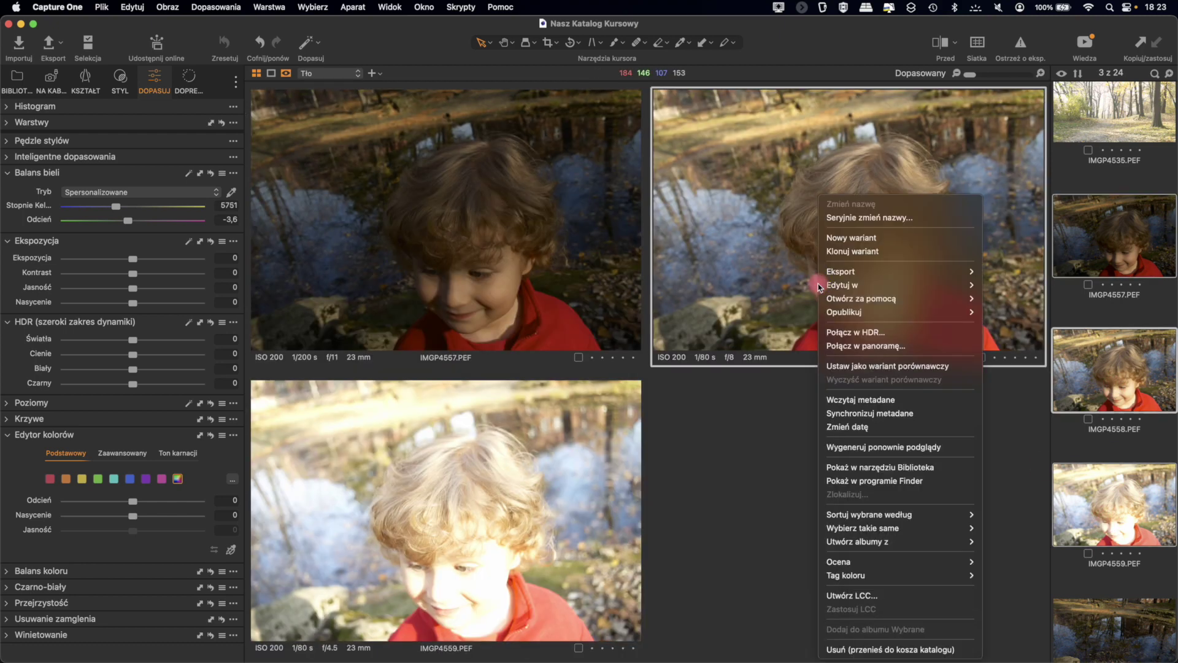
click(848, 333)
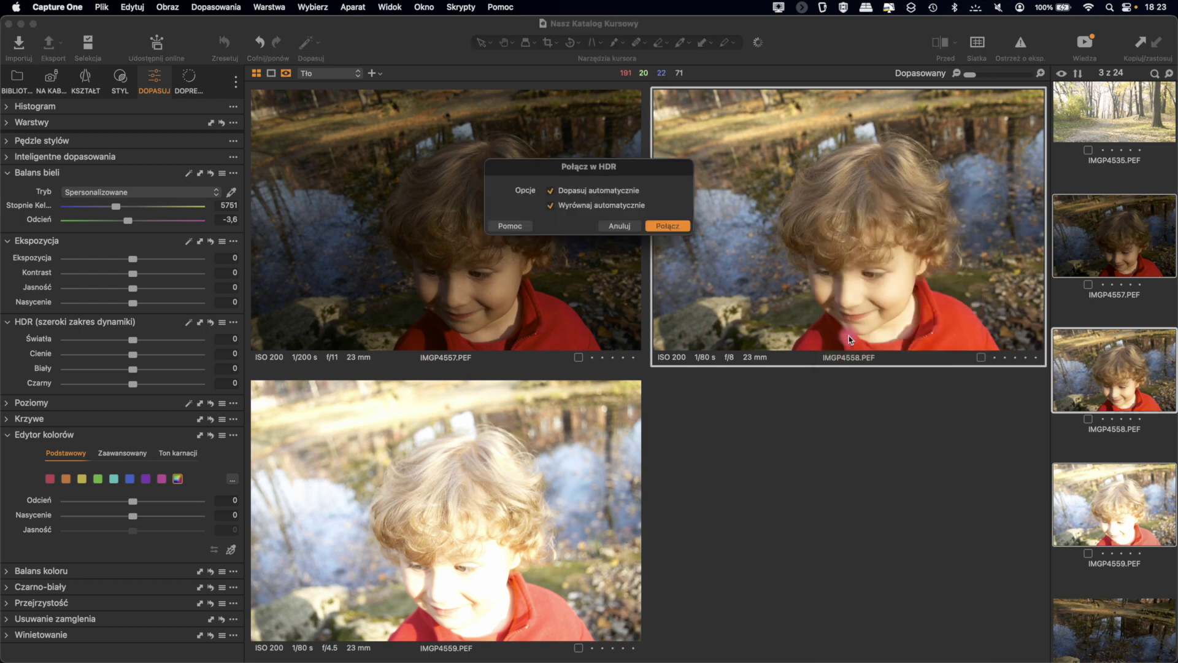
click(550, 204)
click(550, 191)
click(547, 205)
click(548, 191)
click(661, 229)
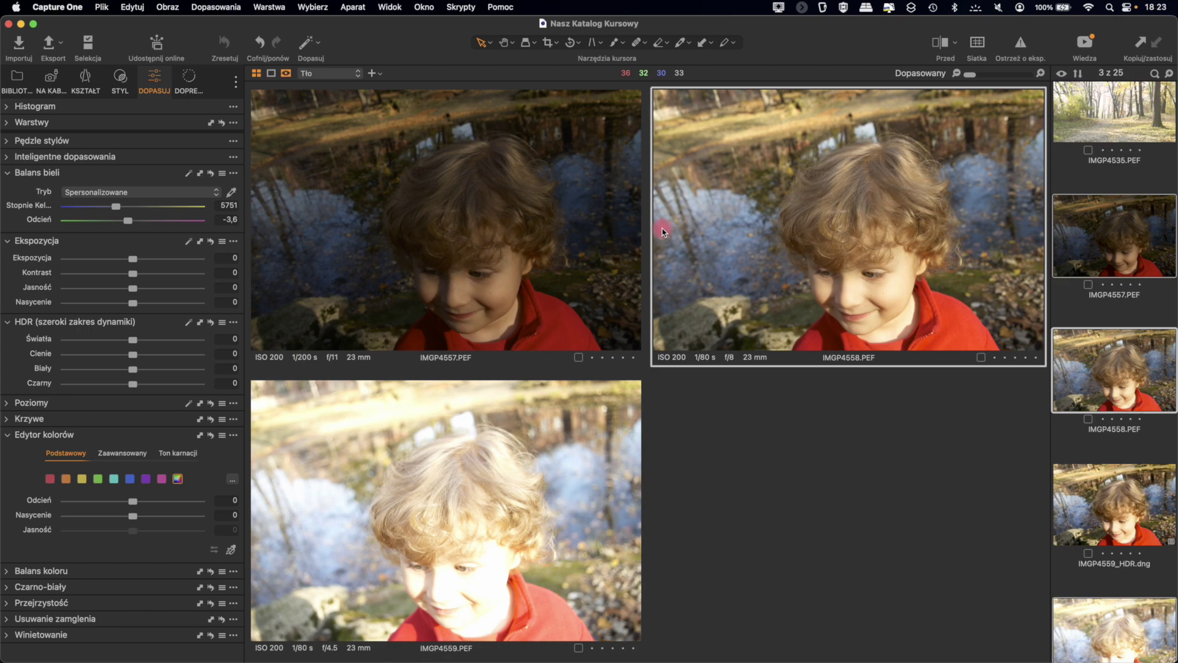
Step: View the merged image IMGP4559_HDR.dng and inspect the child's hair and face close up for merging artifacts
click(1130, 499)
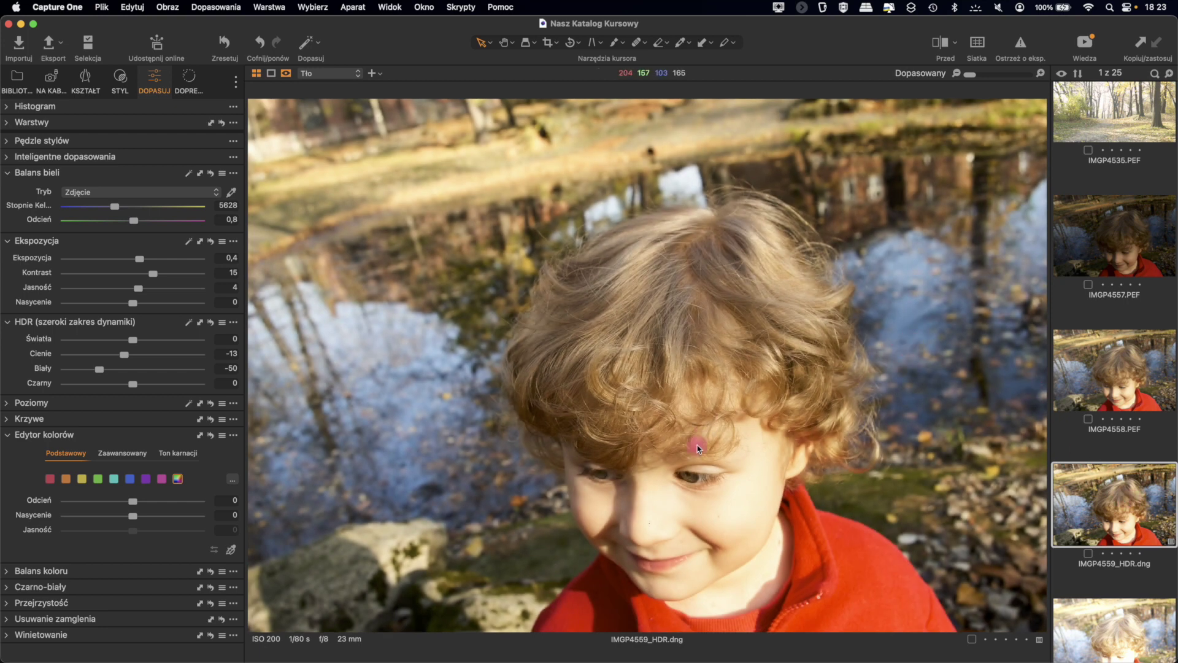
scroll(697, 444, up, 3)
scroll(697, 444, up, 5)
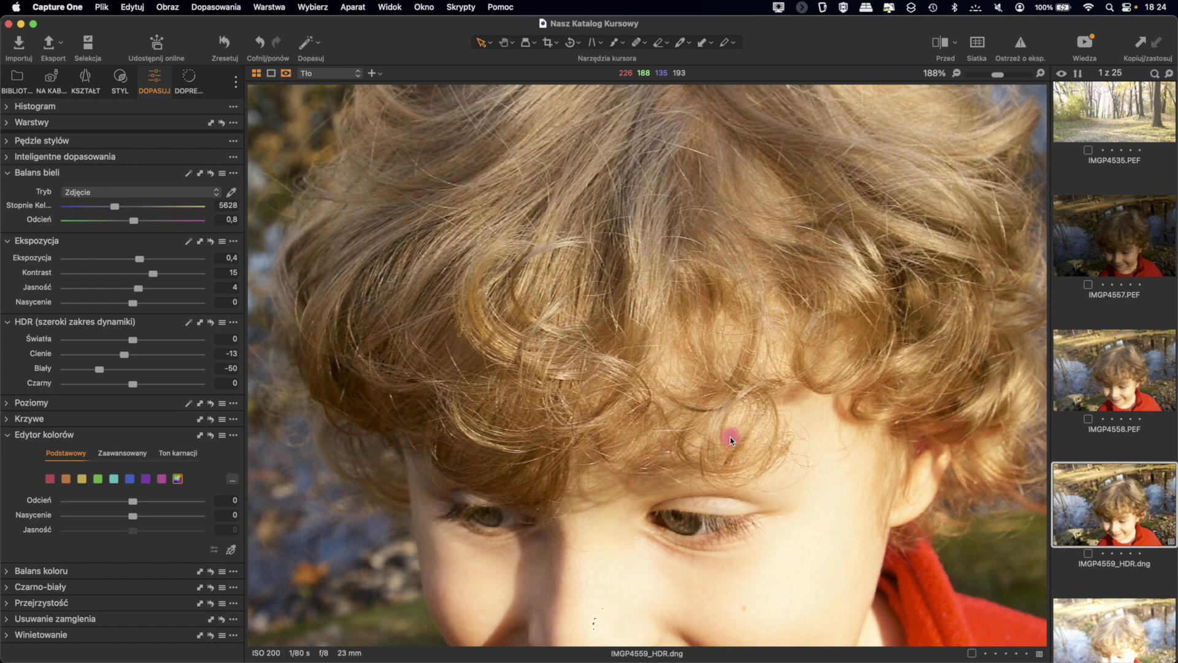
scroll(730, 437, down, 6)
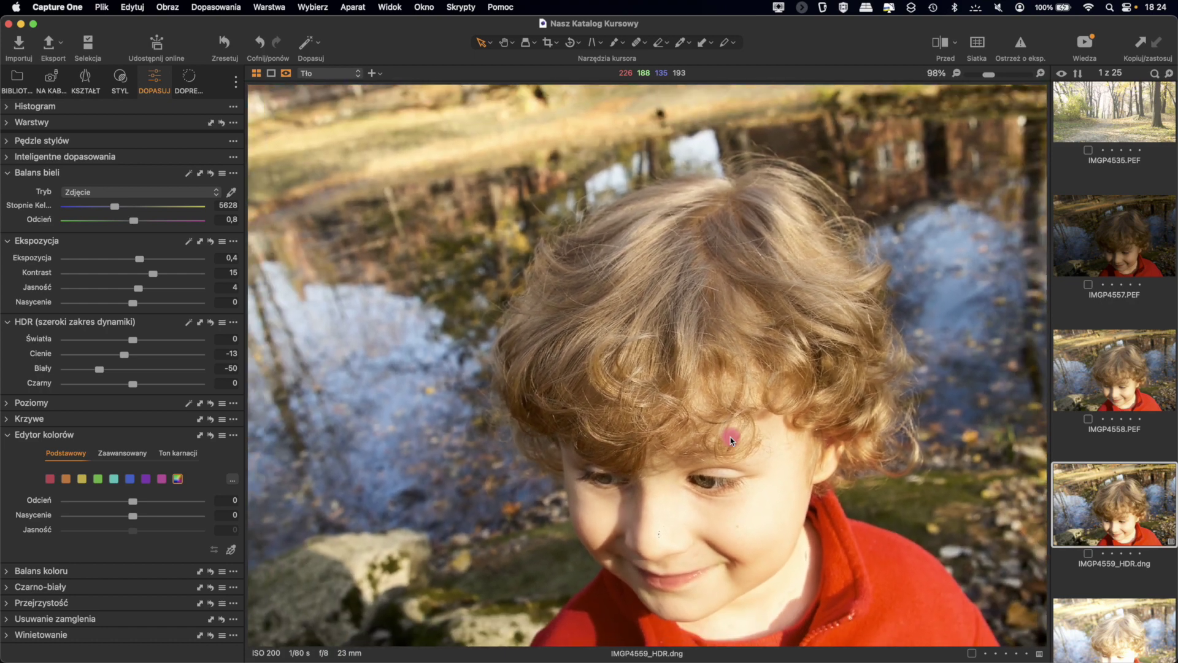
scroll(730, 437, down, 2)
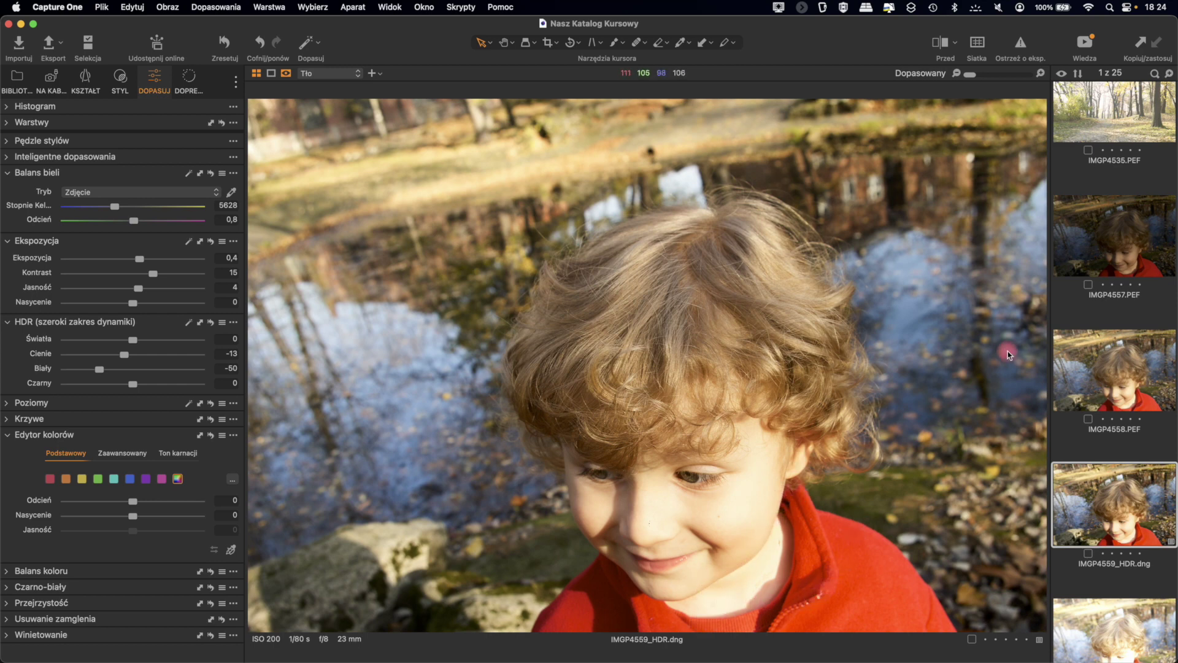
Step: Compare the merged portrait IMGP4559_HDR.dng with the middle exposure IMGP4558, switching back and forth between them
click(1106, 384)
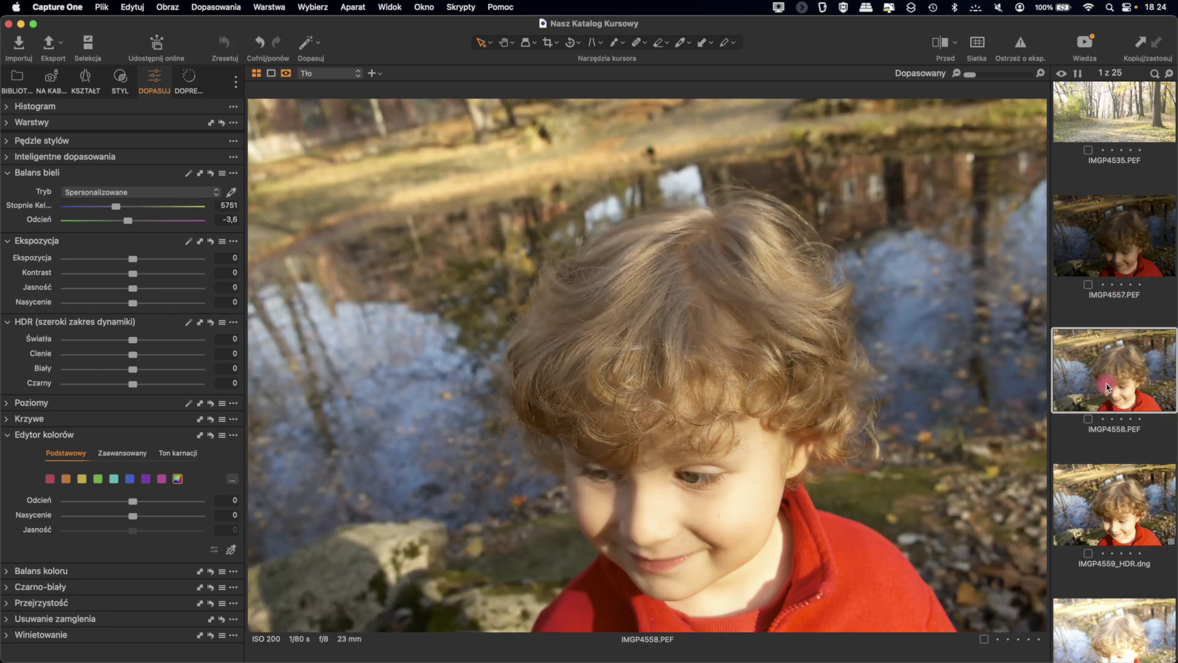
click(1105, 489)
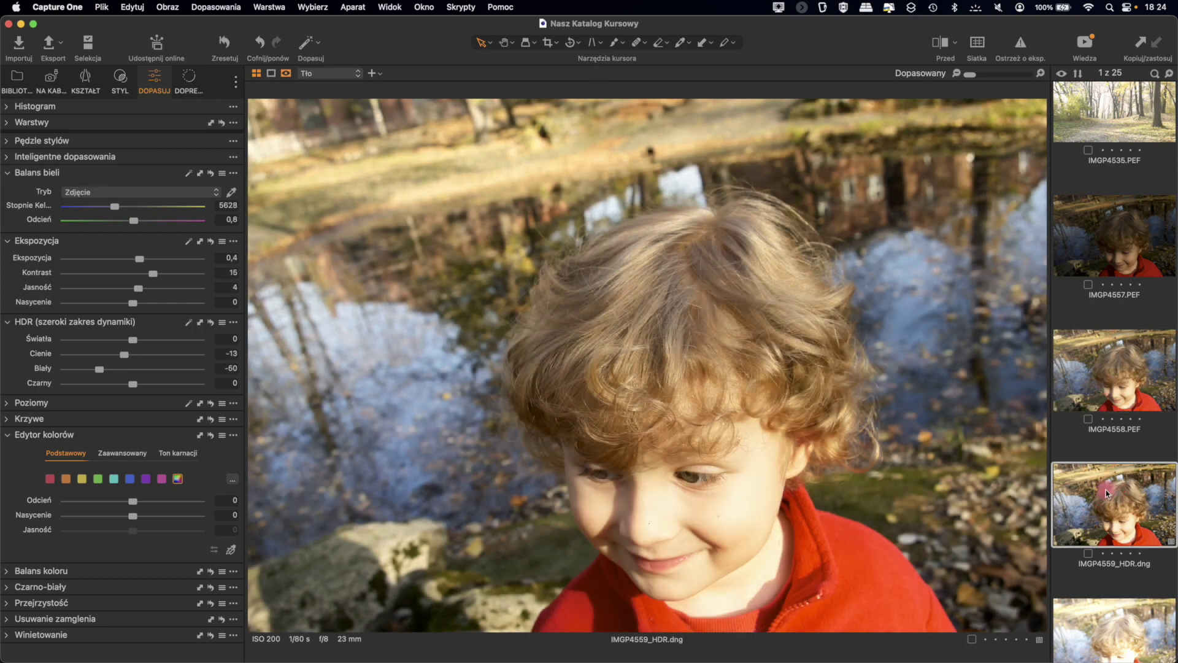
click(1109, 390)
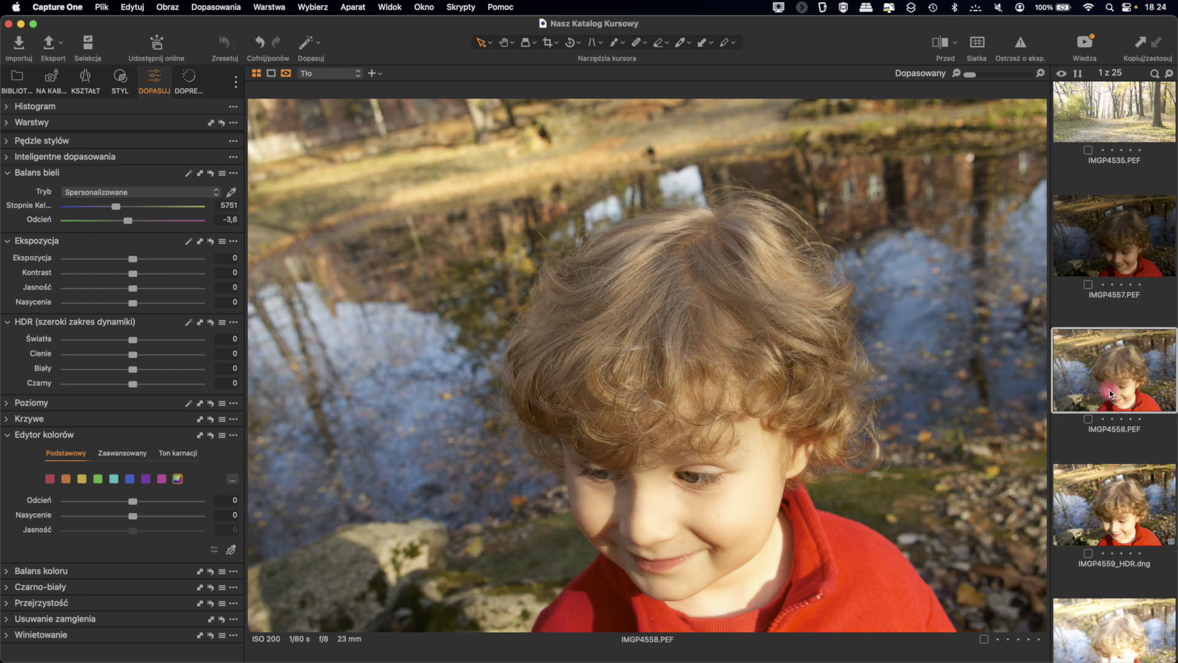
click(1111, 523)
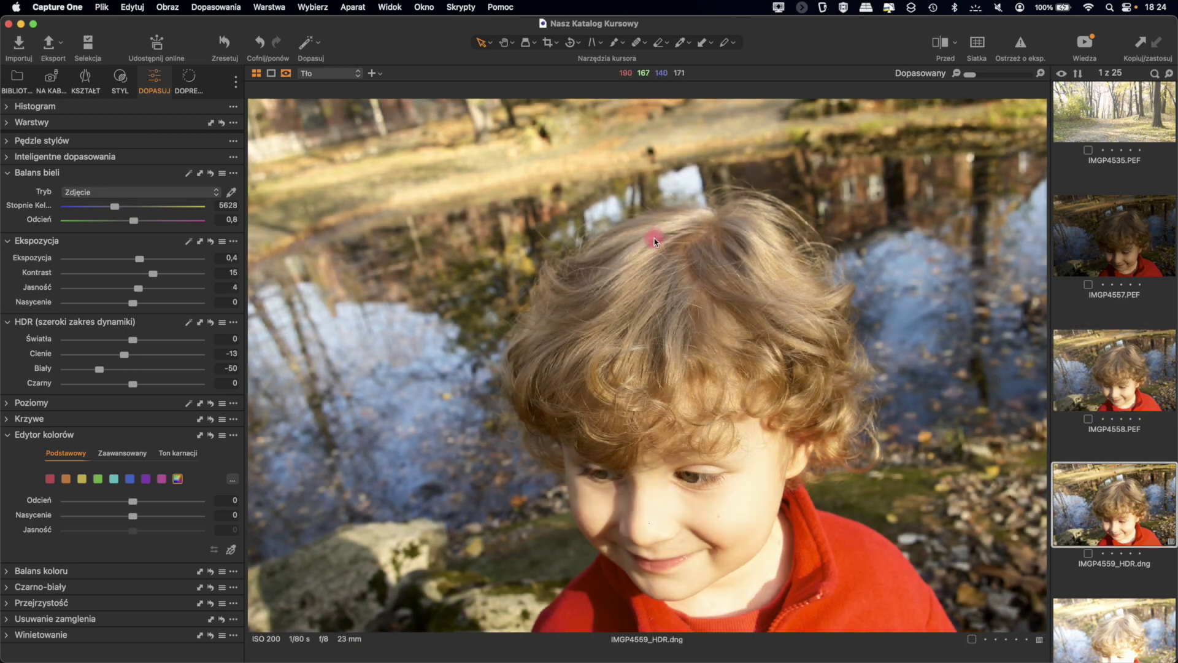
Step: Compare the dark exposure IMGP4557 and the middle exposure IMGP4558 with the merged portrait IMGP4559_HDR.dng in turn
click(1115, 332)
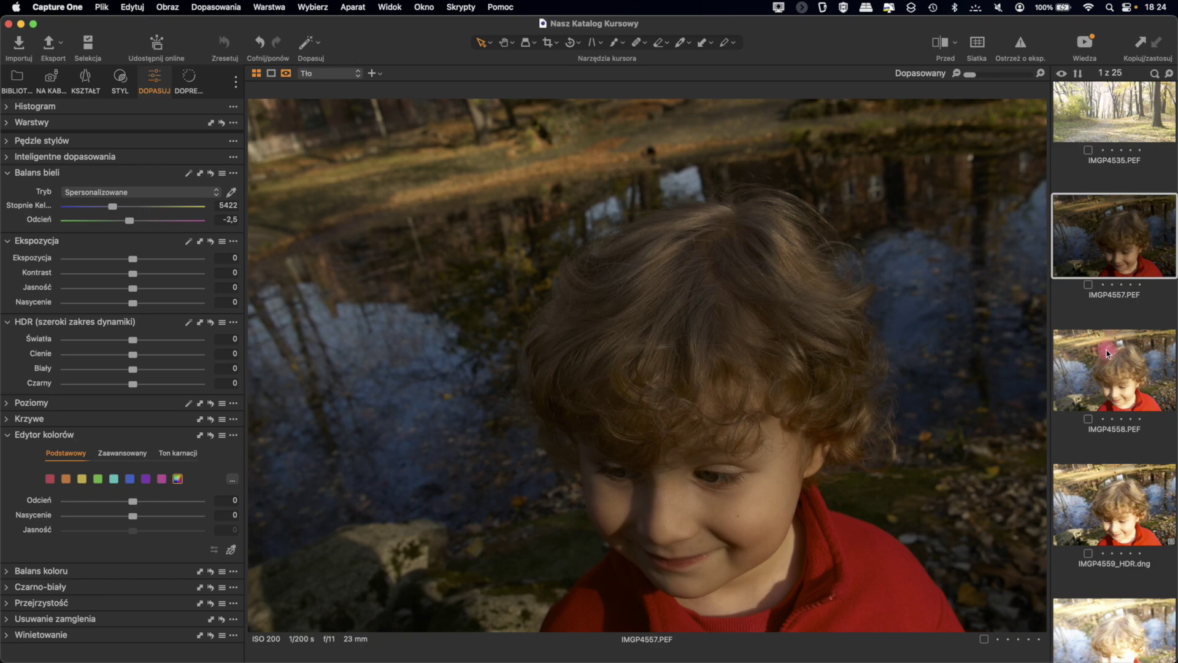
click(1103, 248)
click(1102, 352)
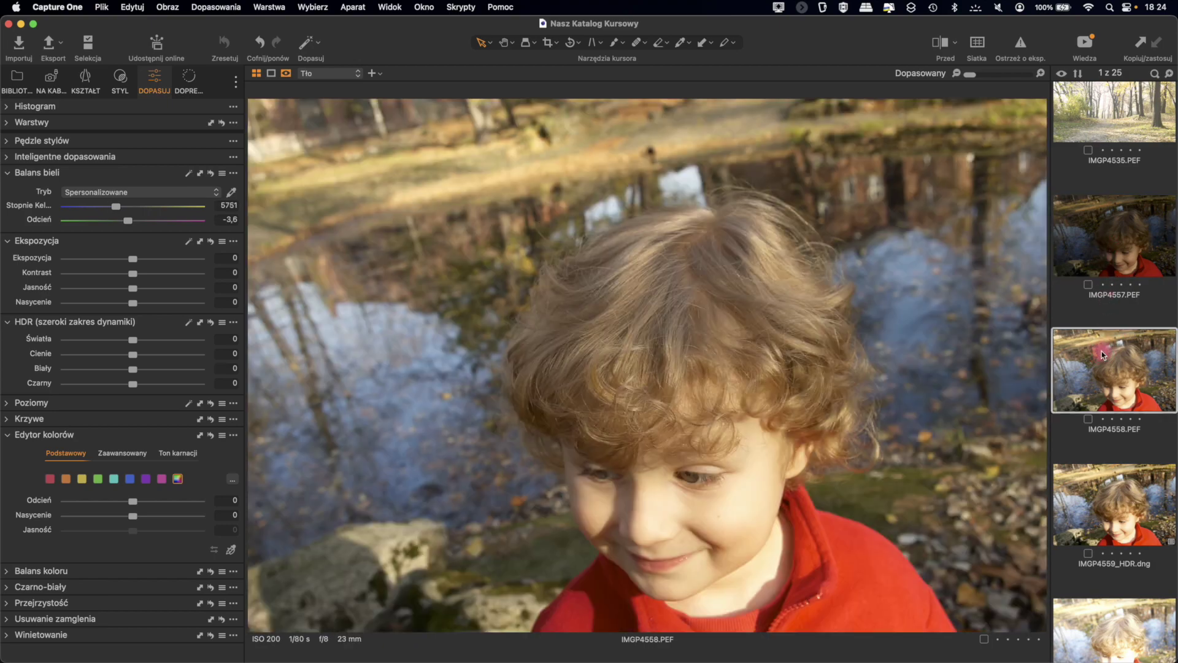
click(1109, 481)
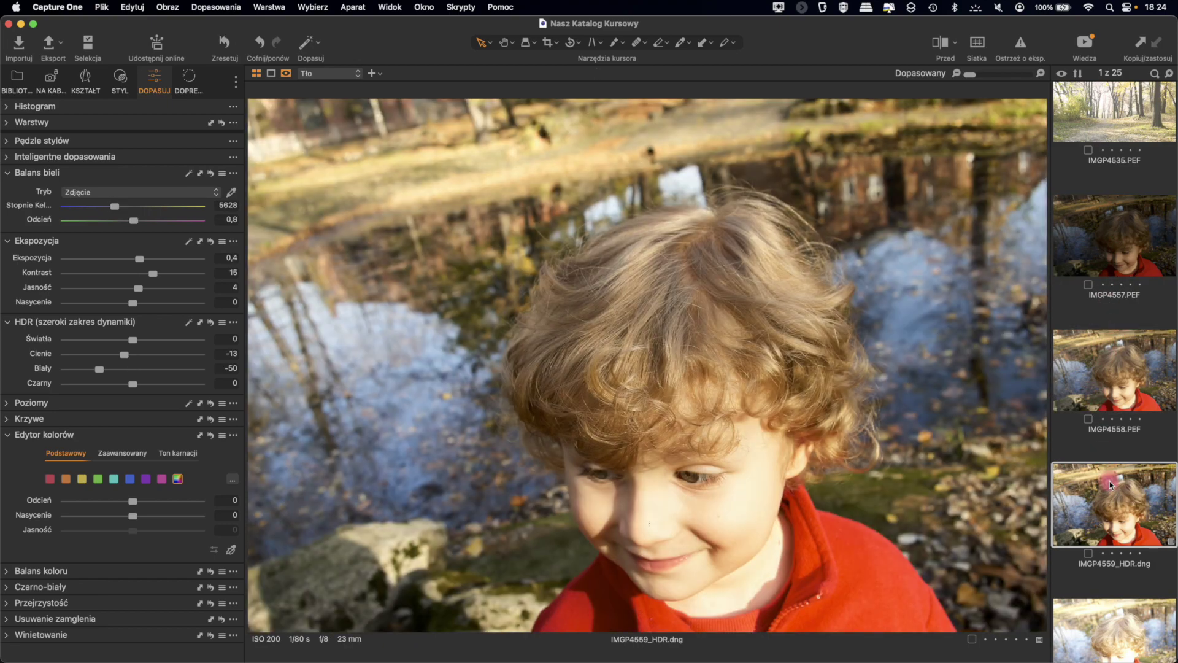
click(853, 457)
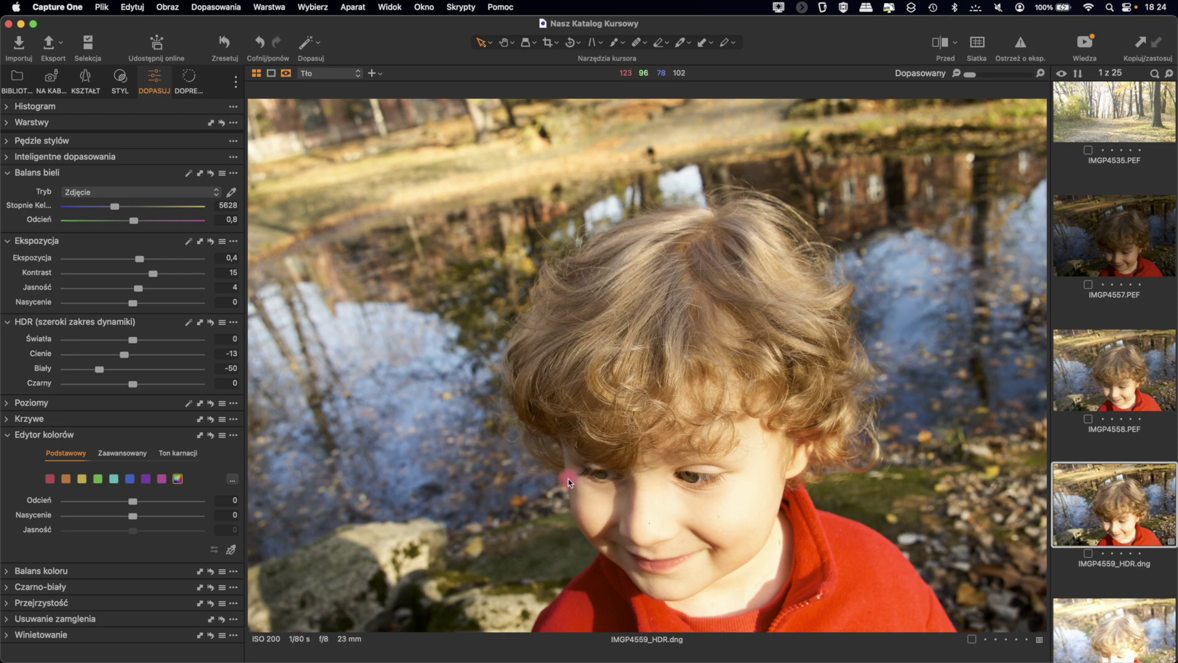